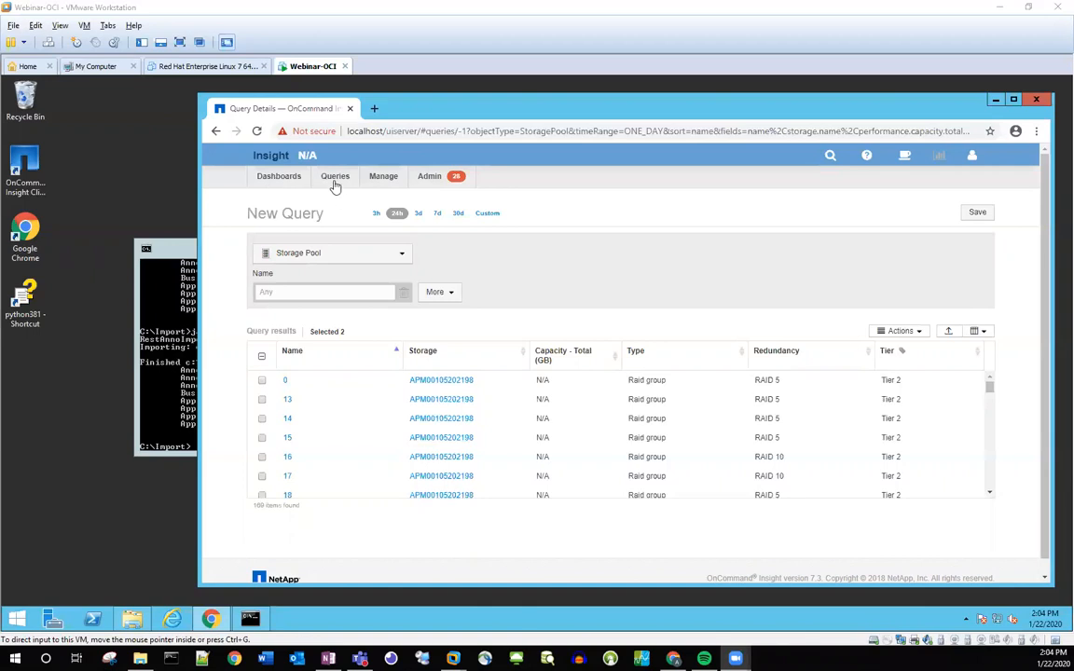
# Open the Annotations management page and review both pages of the annotation list
pyautogui.click(386, 179)
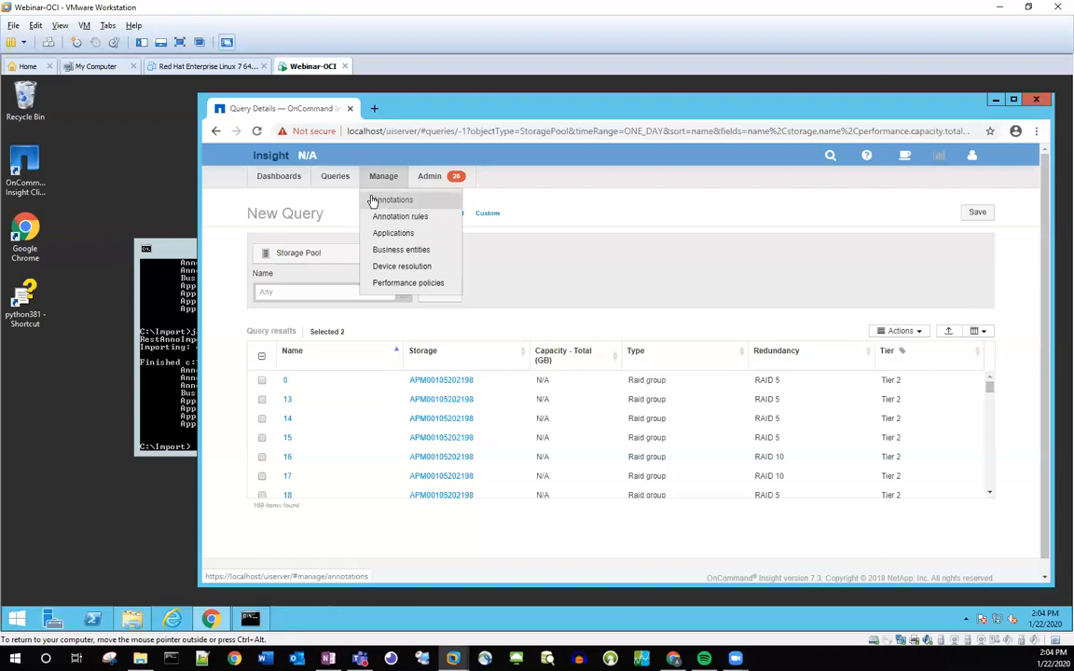
pyautogui.click(388, 202)
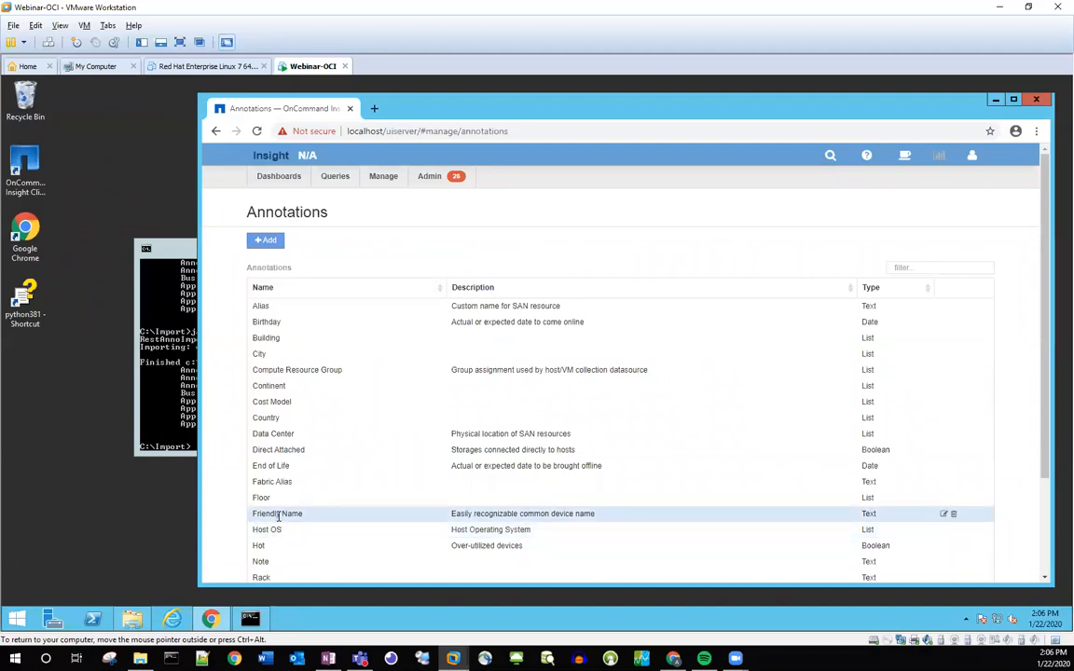
pyautogui.scroll(-3, 415, 487)
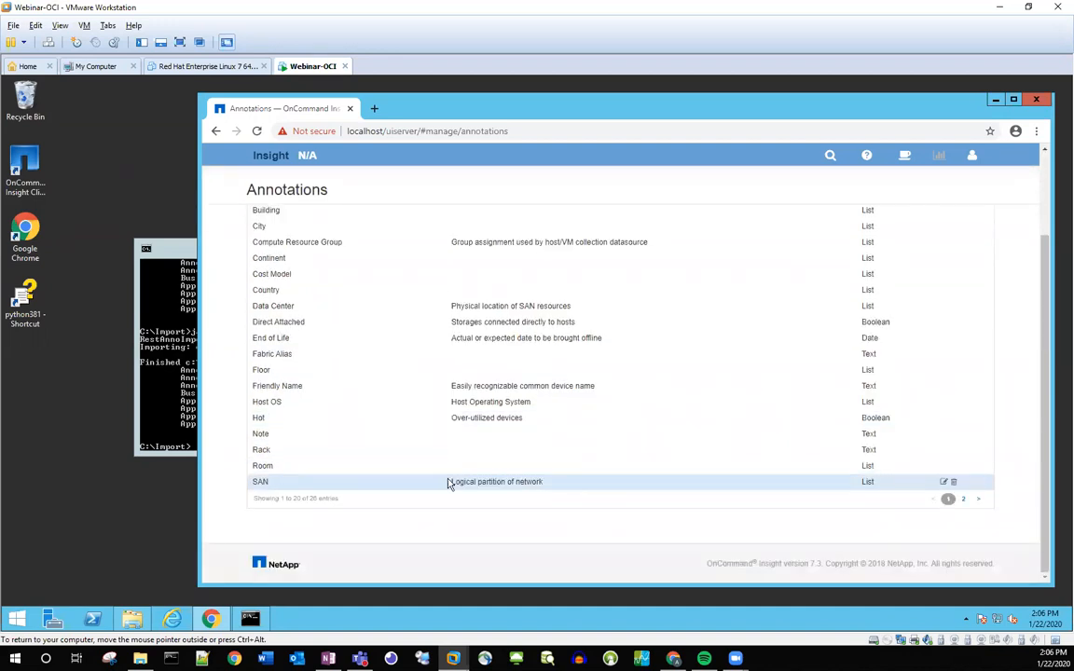
pyautogui.click(964, 502)
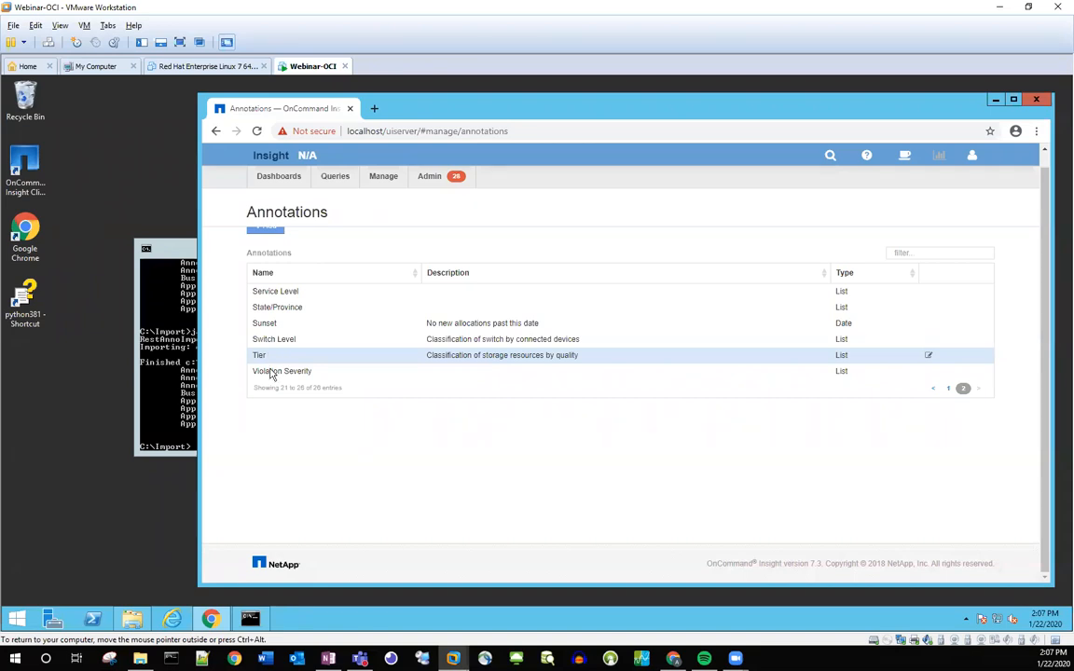
pyautogui.scroll(1, 509, 359)
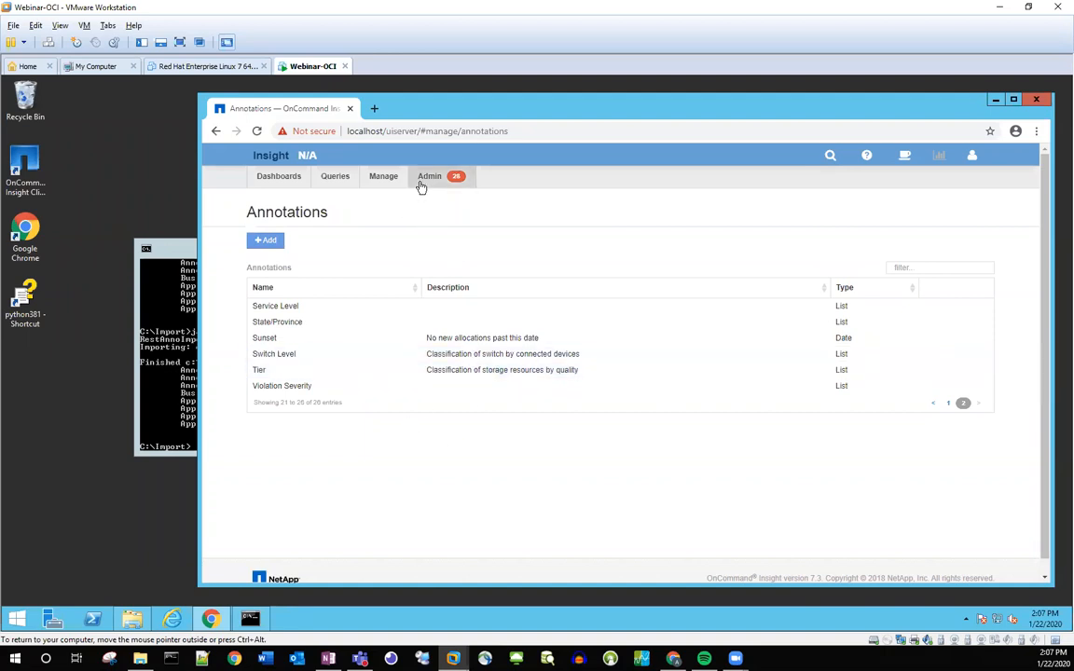
# Review the Applications list in a maximized browser window, and open the Business entities list
pyautogui.click(388, 179)
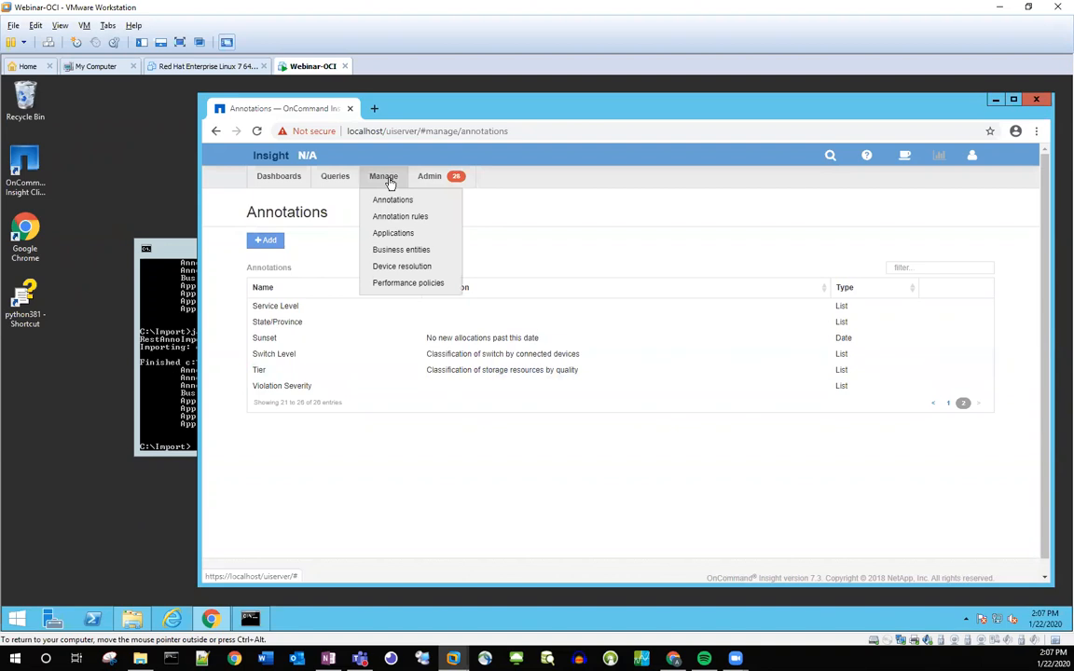
pyautogui.click(385, 235)
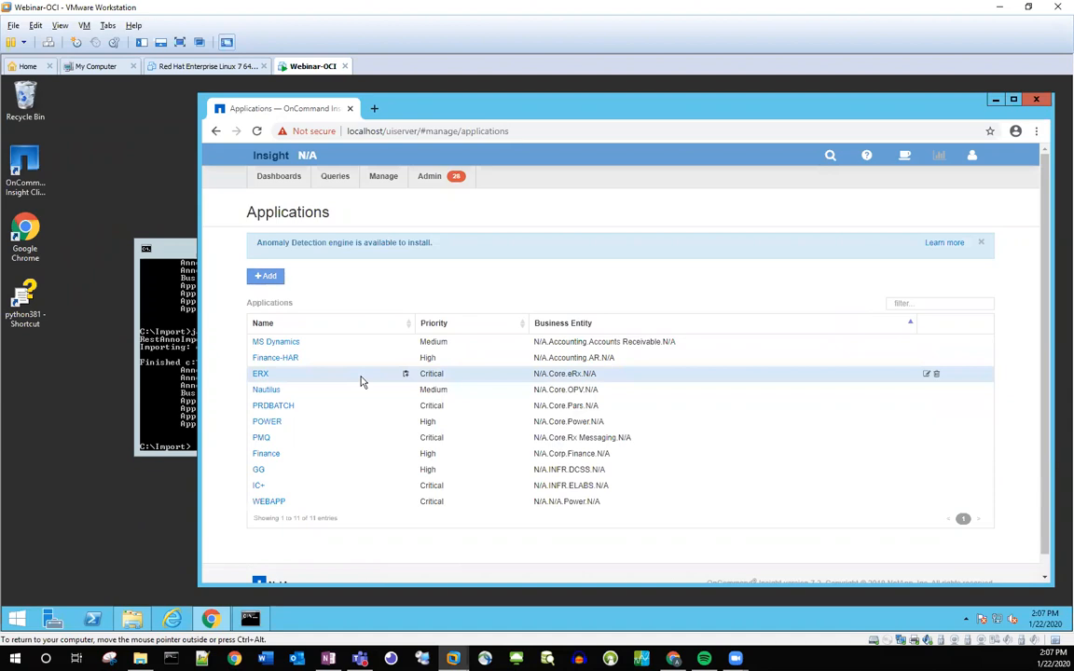
pyautogui.click(1015, 100)
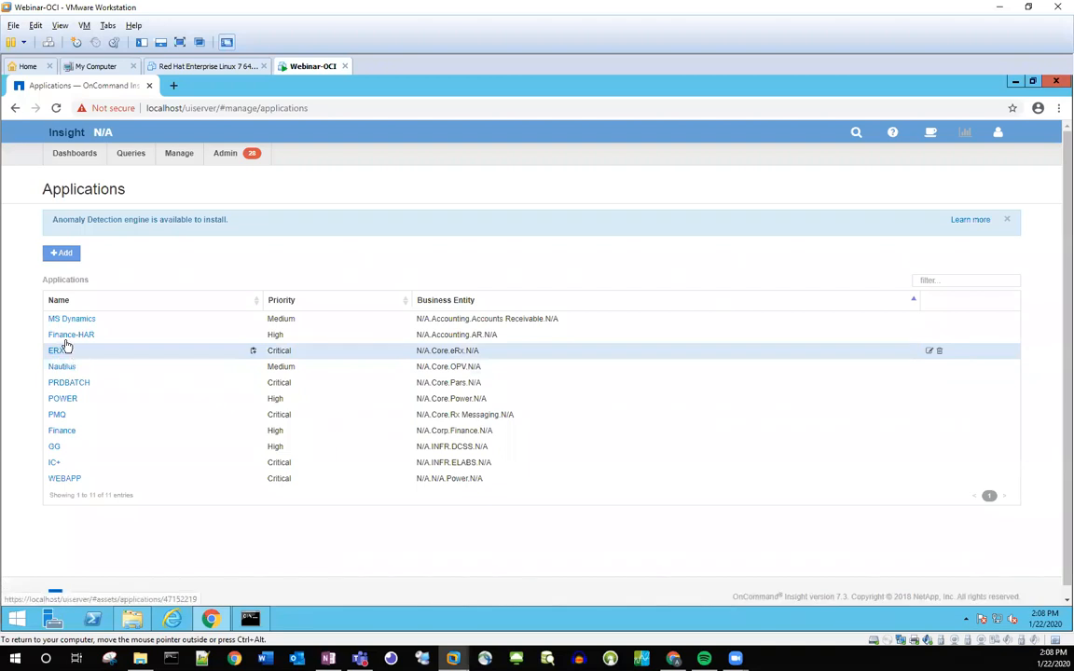
pyautogui.click(179, 157)
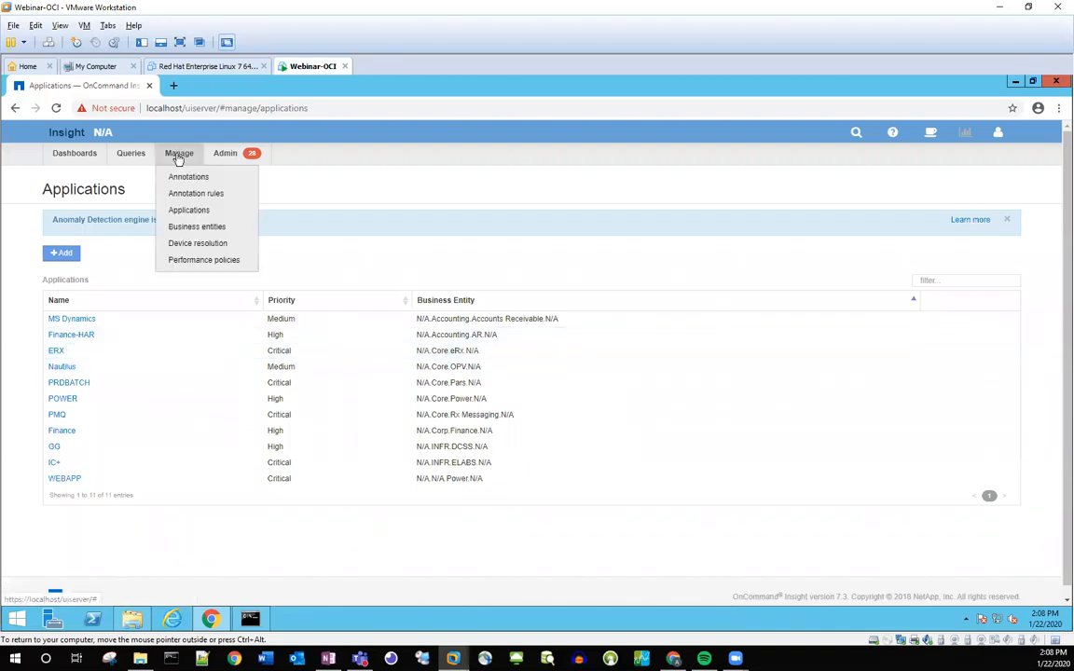
pyautogui.click(187, 229)
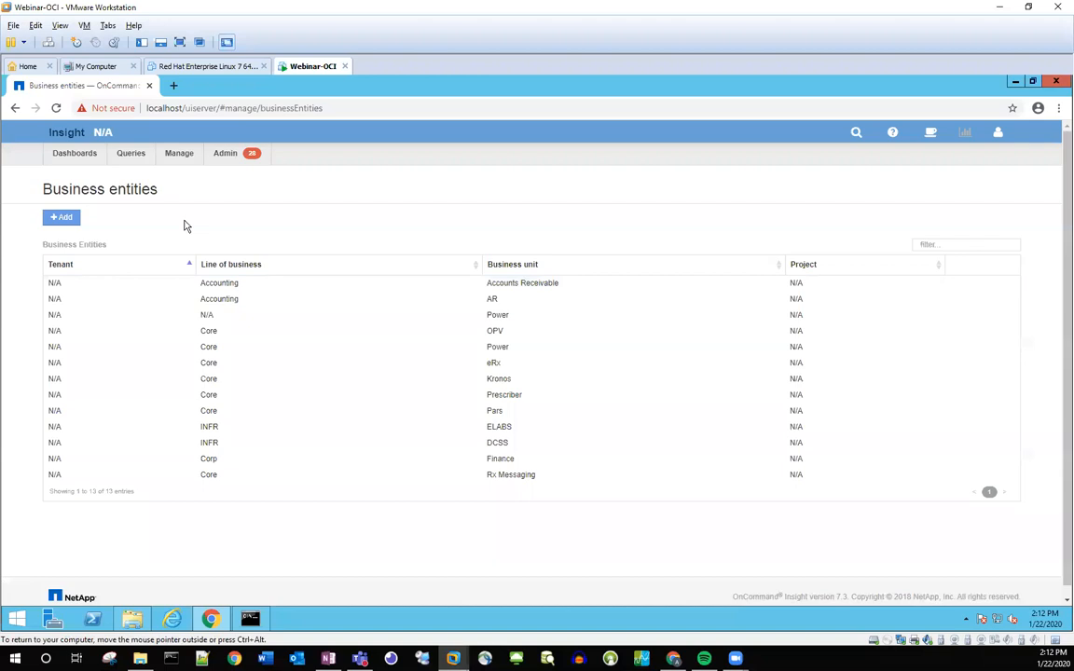
# Draft a new application named TestApp1 from the Applications list, view its business entity choices, and discard the draft
pyautogui.click(184, 156)
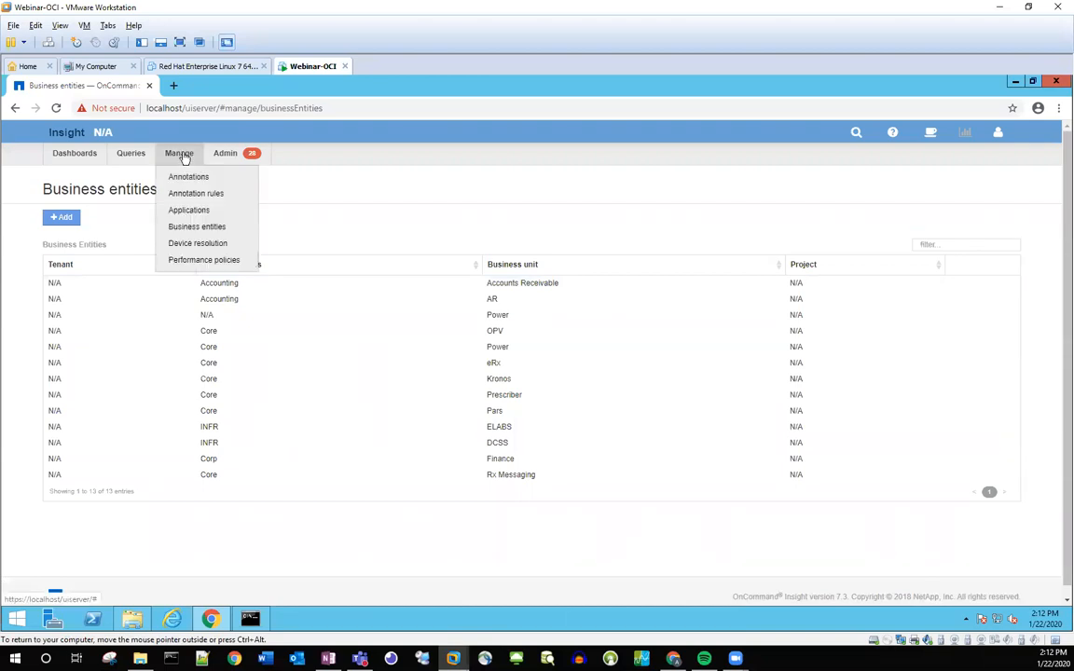
pyautogui.click(187, 211)
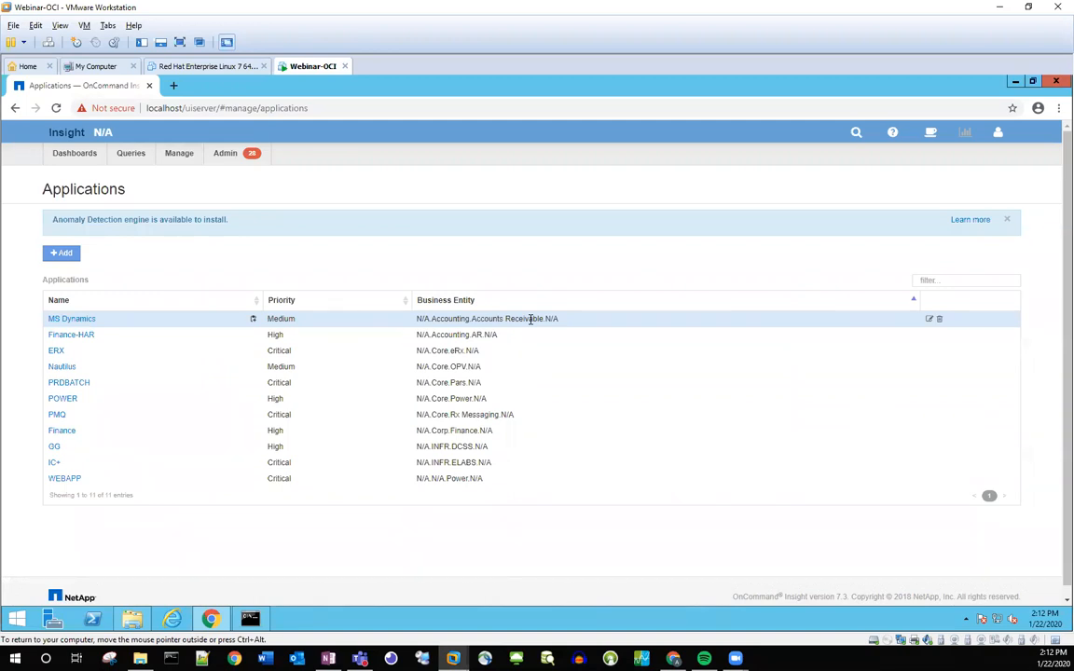
pyautogui.click(66, 254)
pyautogui.click(504, 220)
pyautogui.write('Tes')
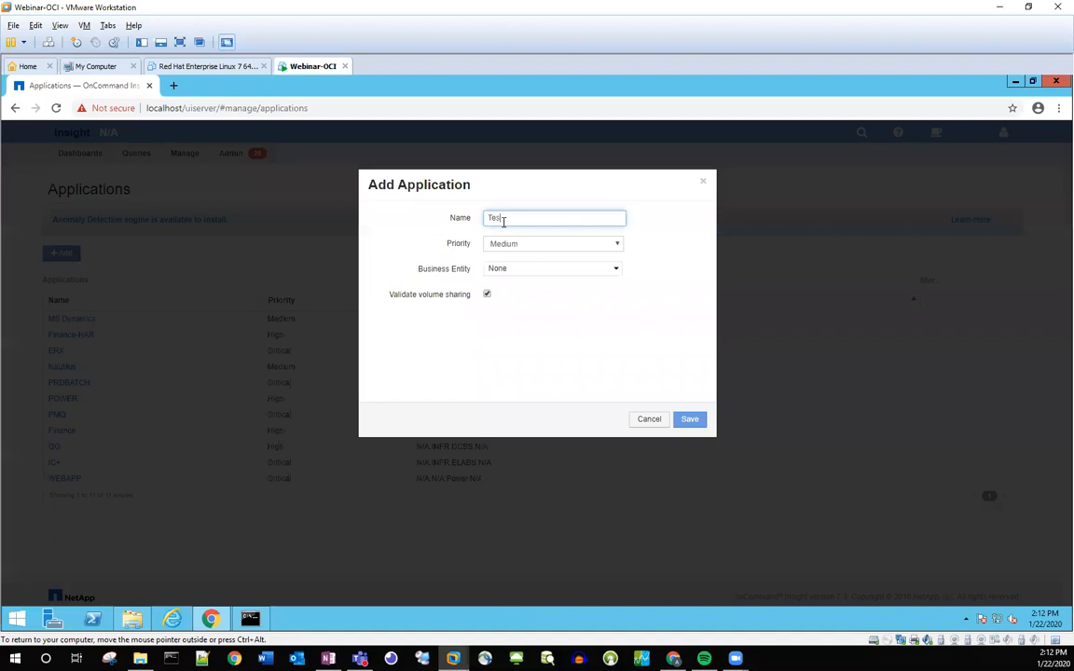
pyautogui.write('tApp1')
pyautogui.click(527, 270)
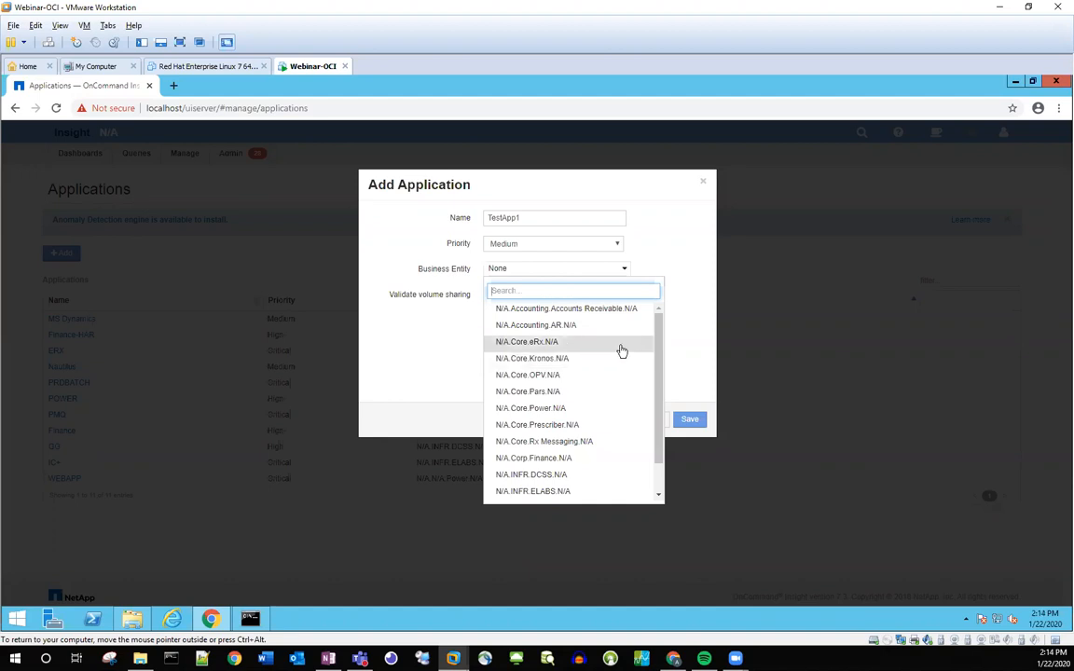
pyautogui.click(433, 367)
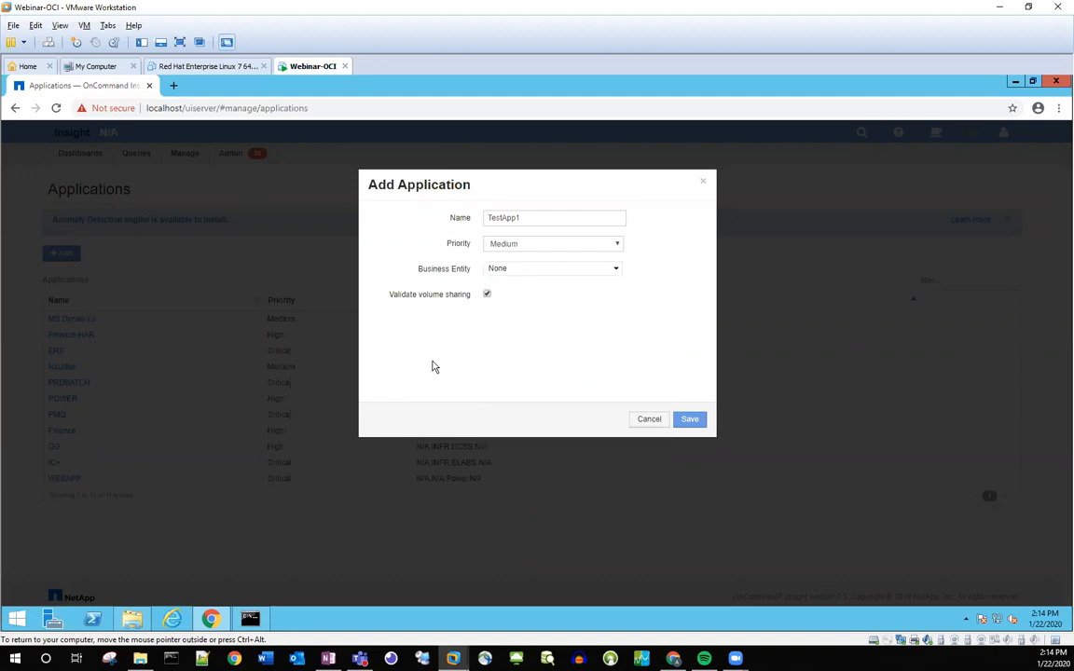
pyautogui.click(645, 420)
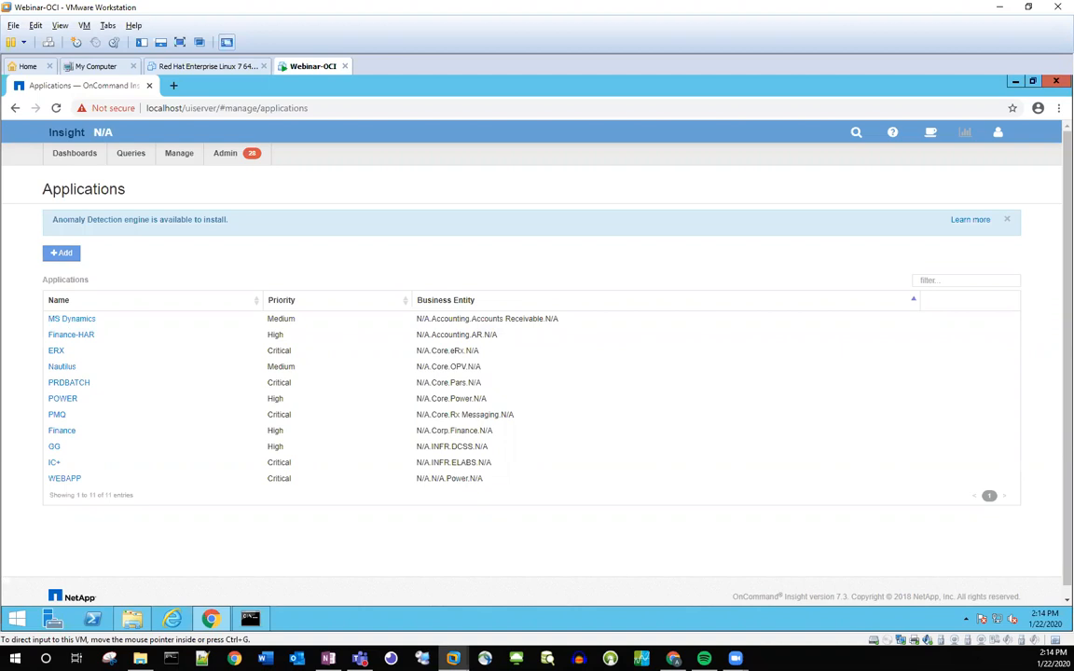
# Go to the Advanced Troubleshooting actions under Troubleshooting to view the Annotation Import Utility download
pyautogui.hotkey('alt', 'Tab')
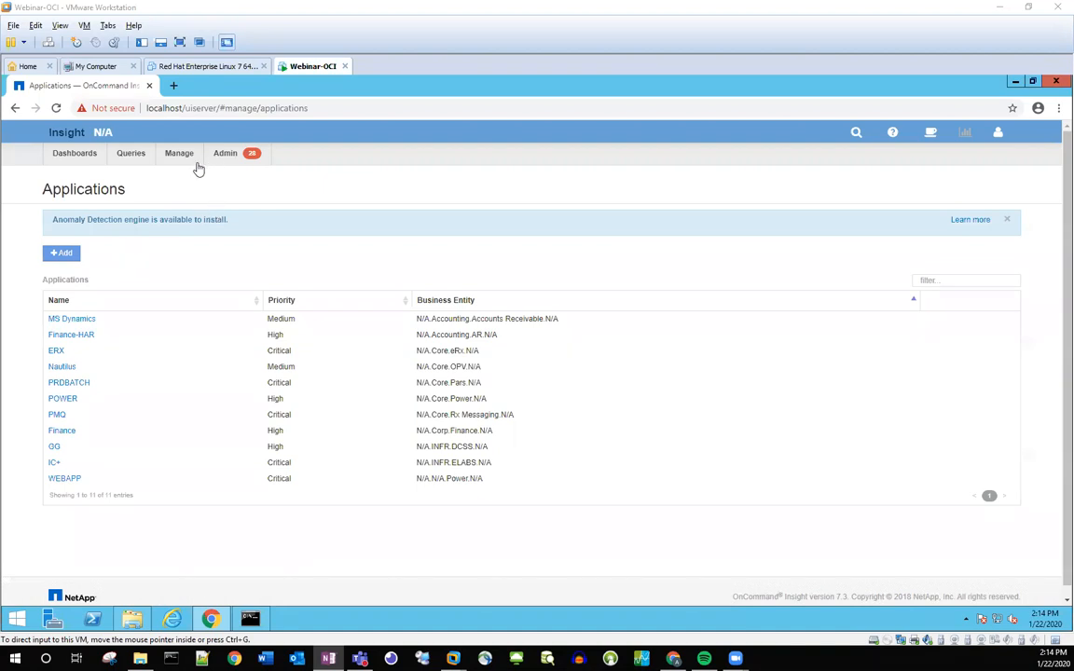
pyautogui.click(227, 154)
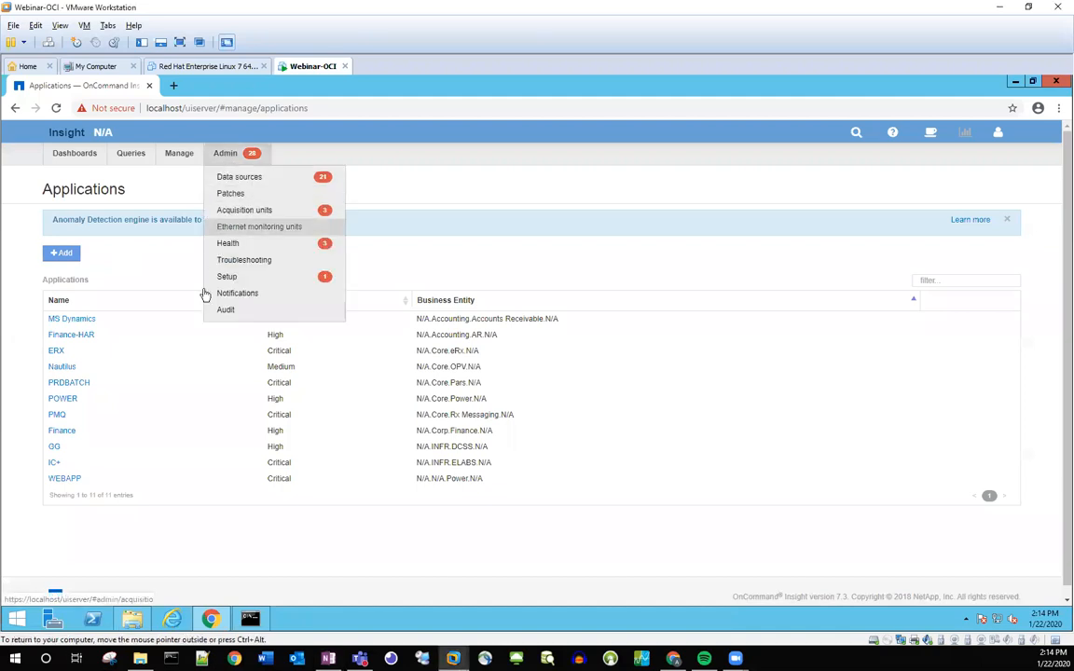
pyautogui.click(243, 261)
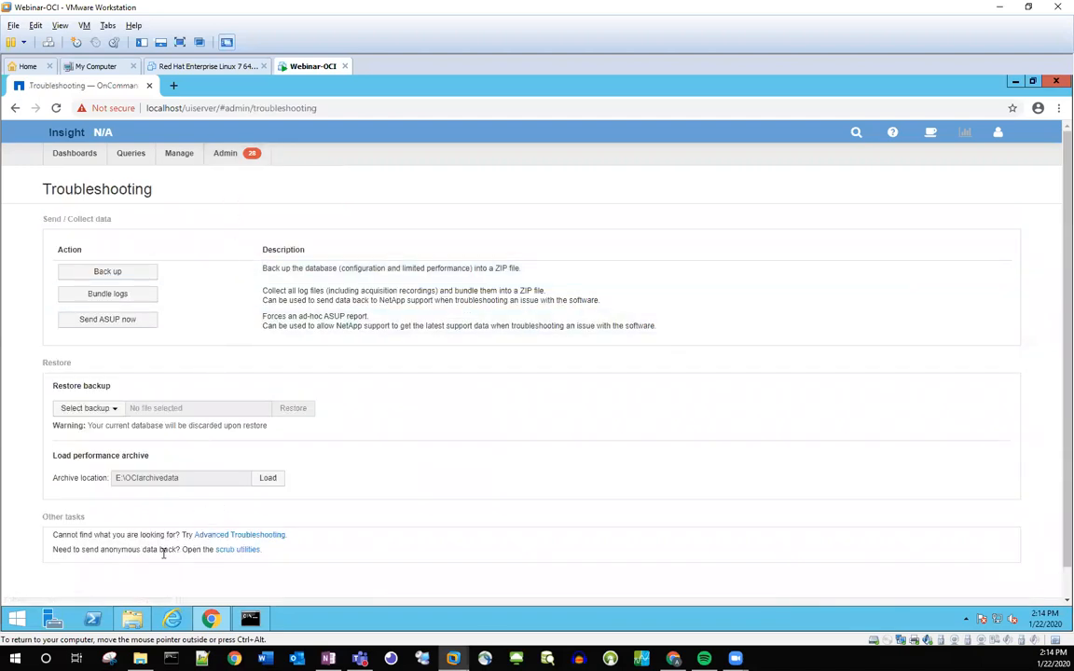
pyautogui.click(243, 536)
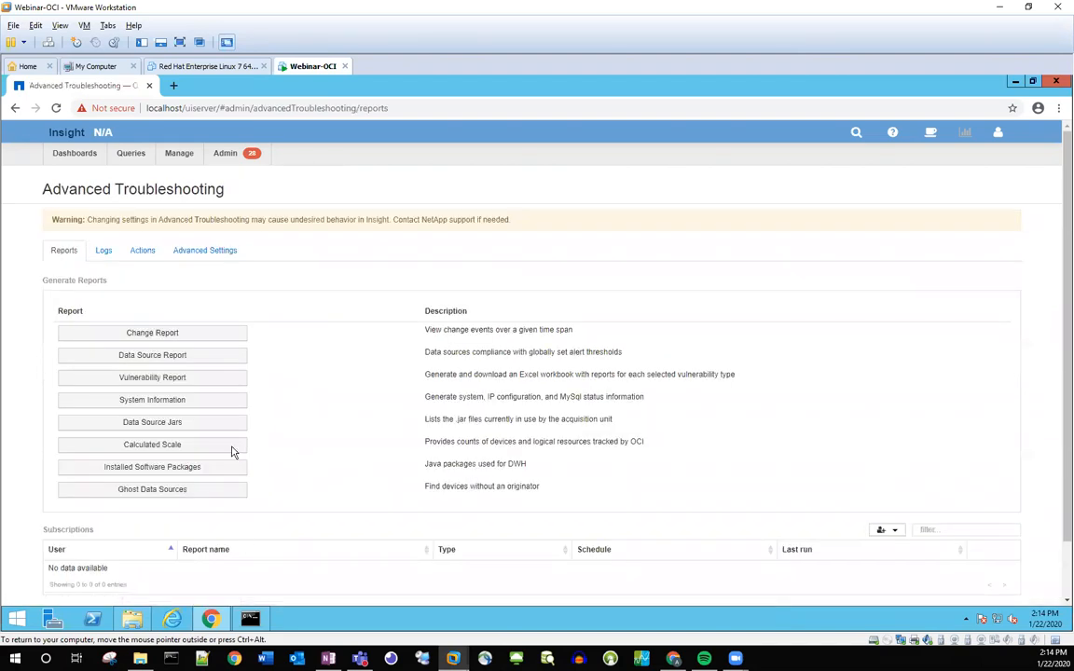
pyautogui.click(143, 252)
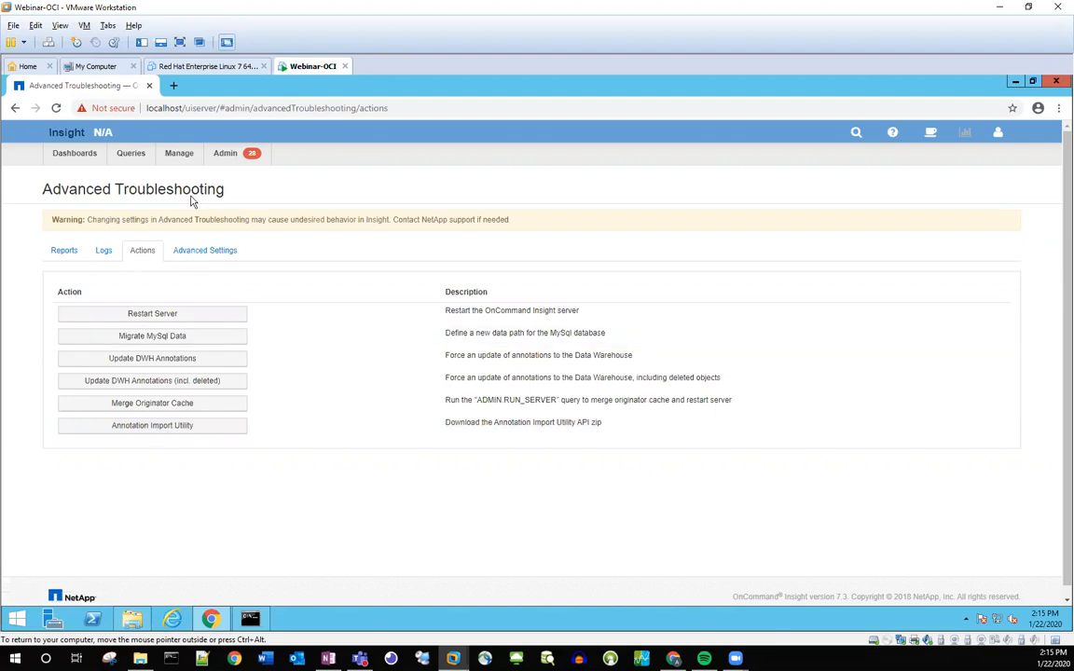
pyautogui.click(225, 156)
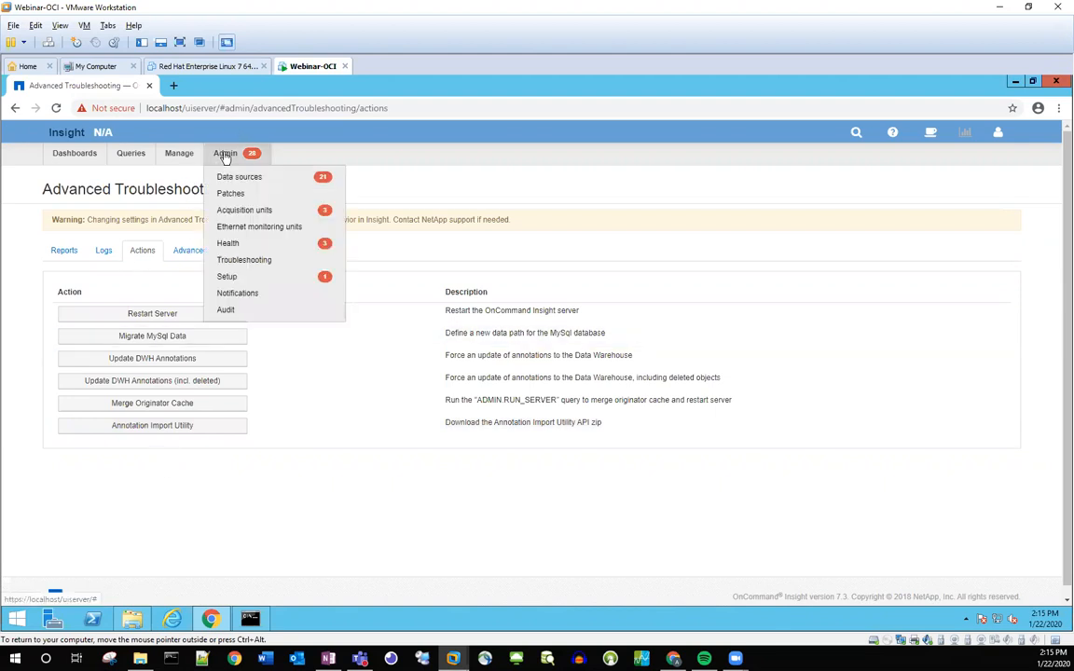
pyautogui.click(240, 260)
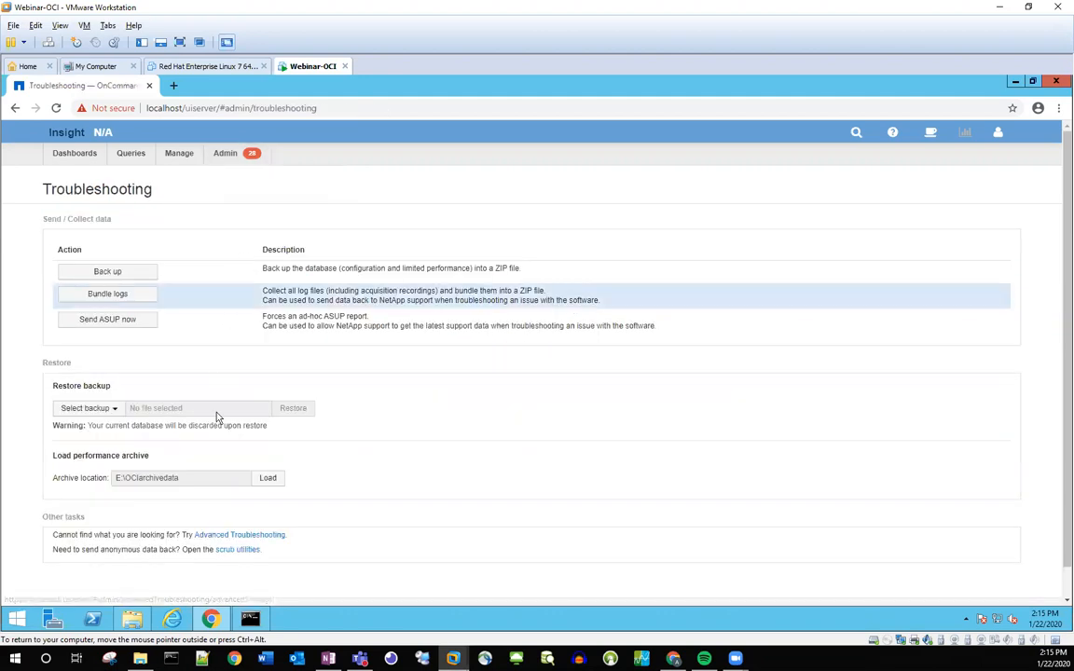
pyautogui.click(238, 537)
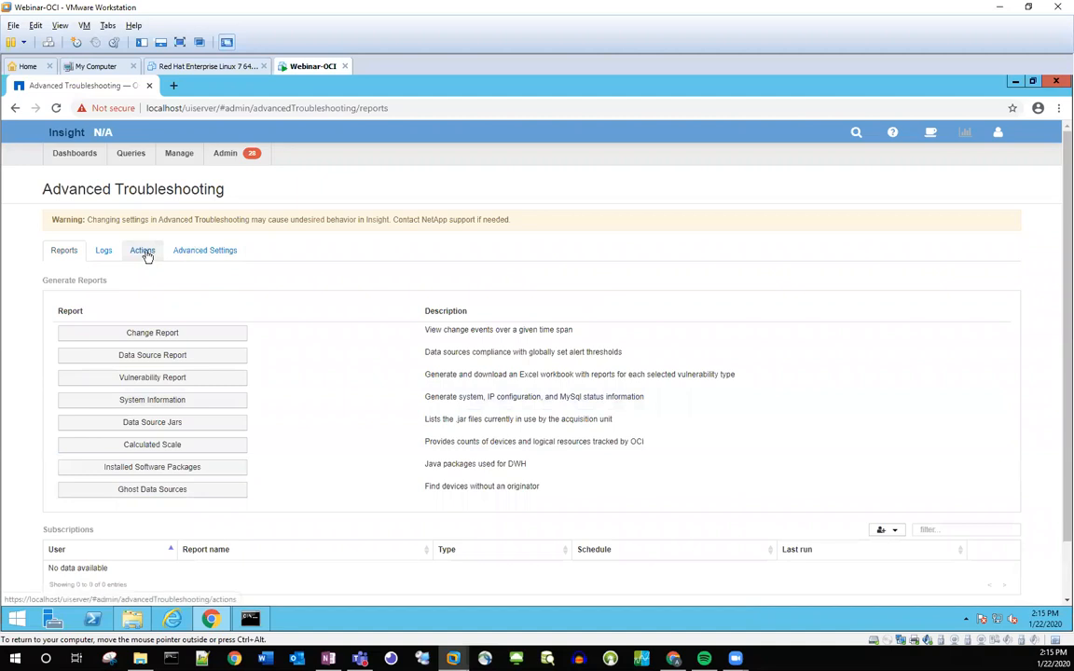
pyautogui.click(145, 253)
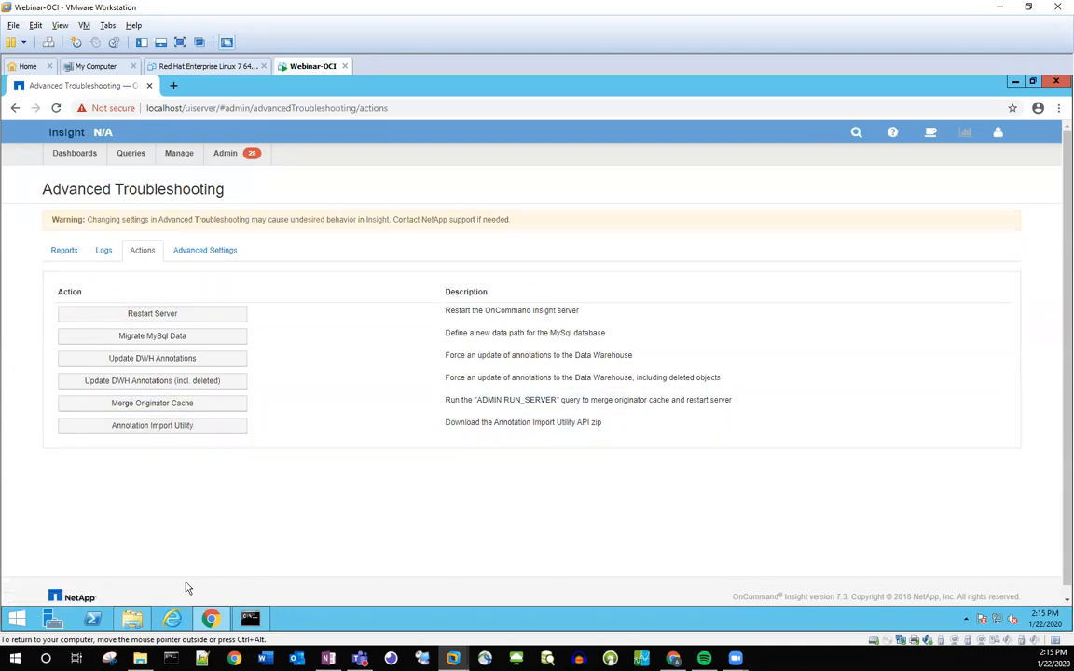
# Switch to File Explorer and inspect the C:\Import folder, including its lib and rest-anno-import-utility subfolders
pyautogui.moveTo(133, 627)
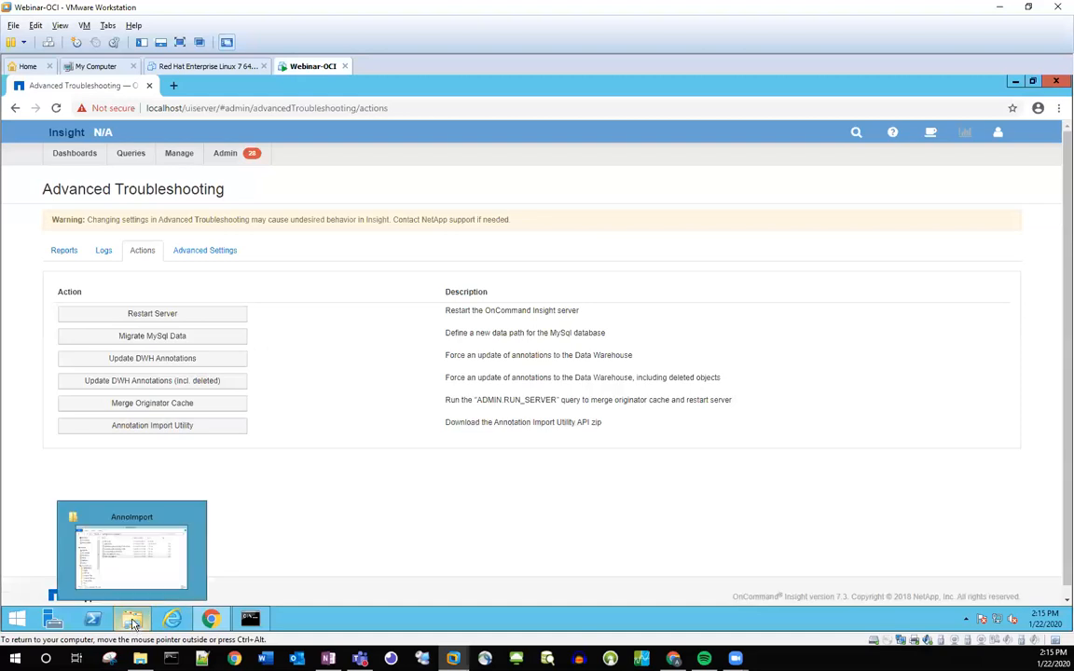
pyautogui.click(118, 519)
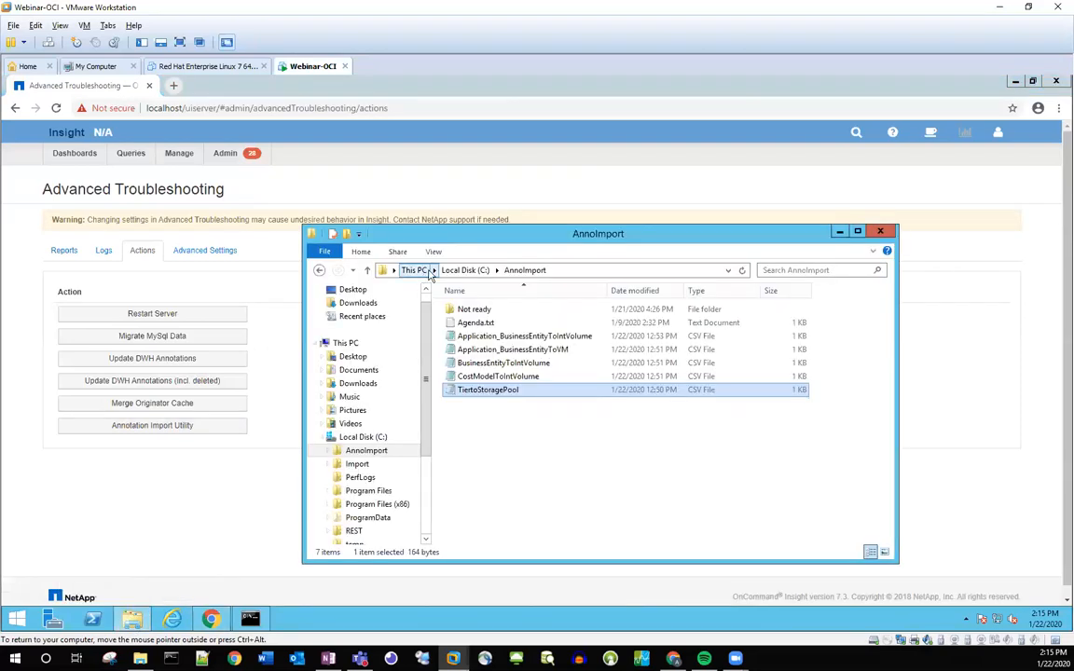
pyautogui.moveTo(499, 235); pyautogui.dragTo(470, 145)
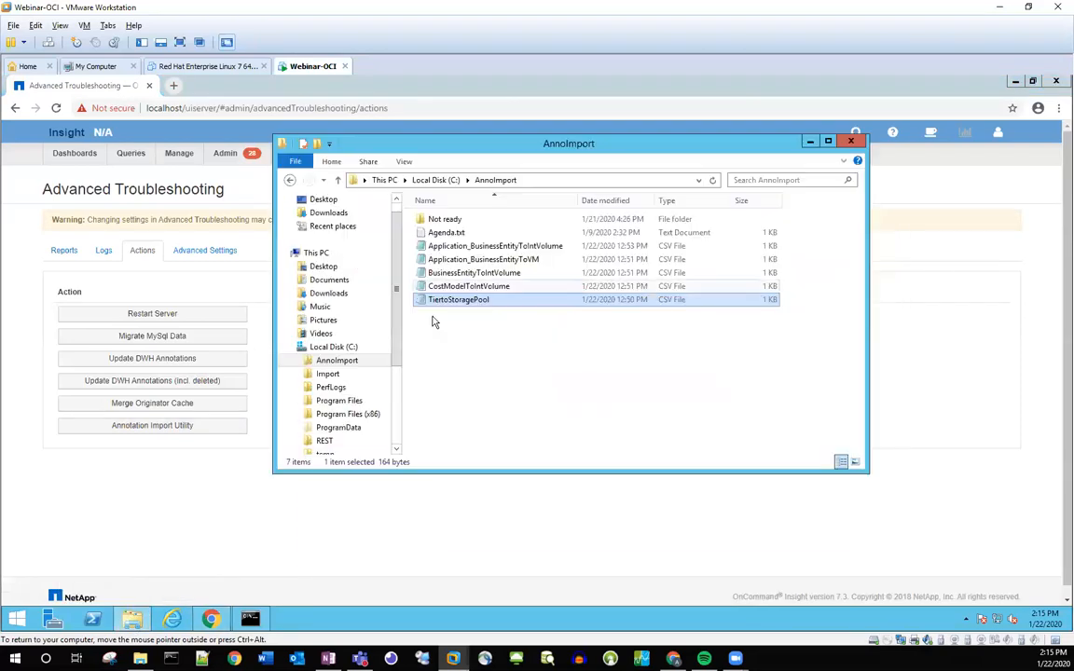
pyautogui.click(321, 374)
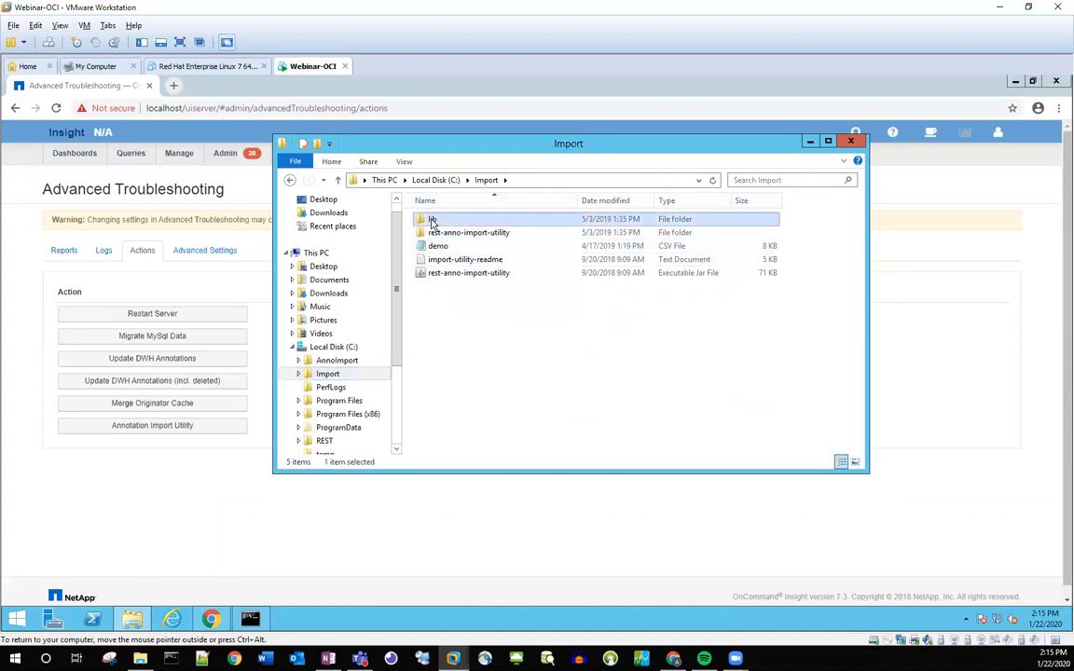
pyautogui.doubleClick(434, 222)
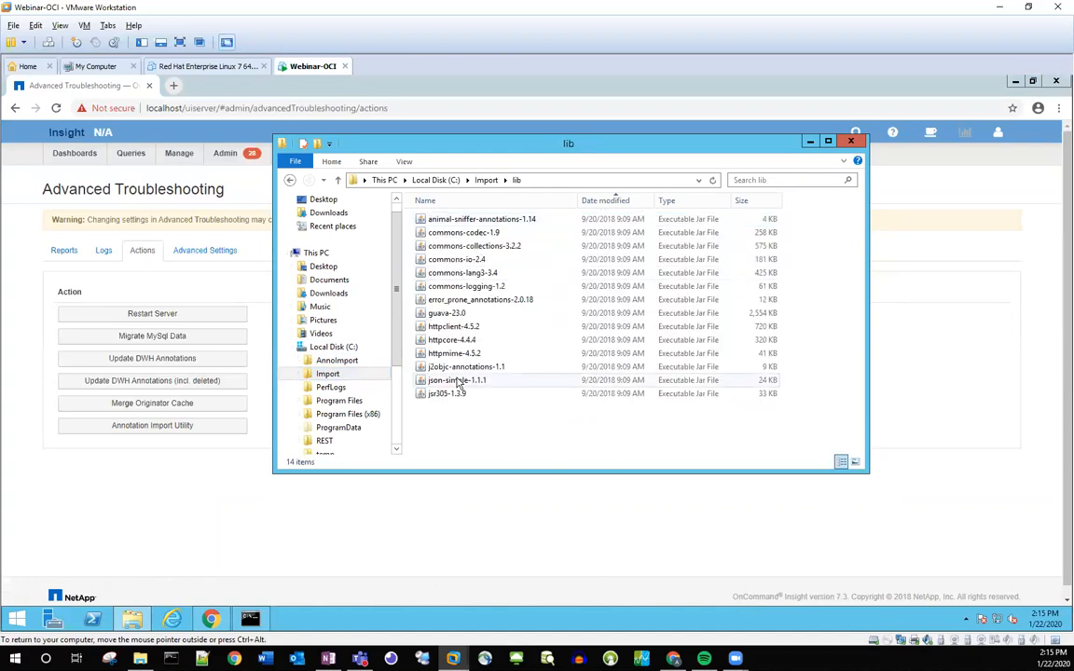
pyautogui.click(486, 180)
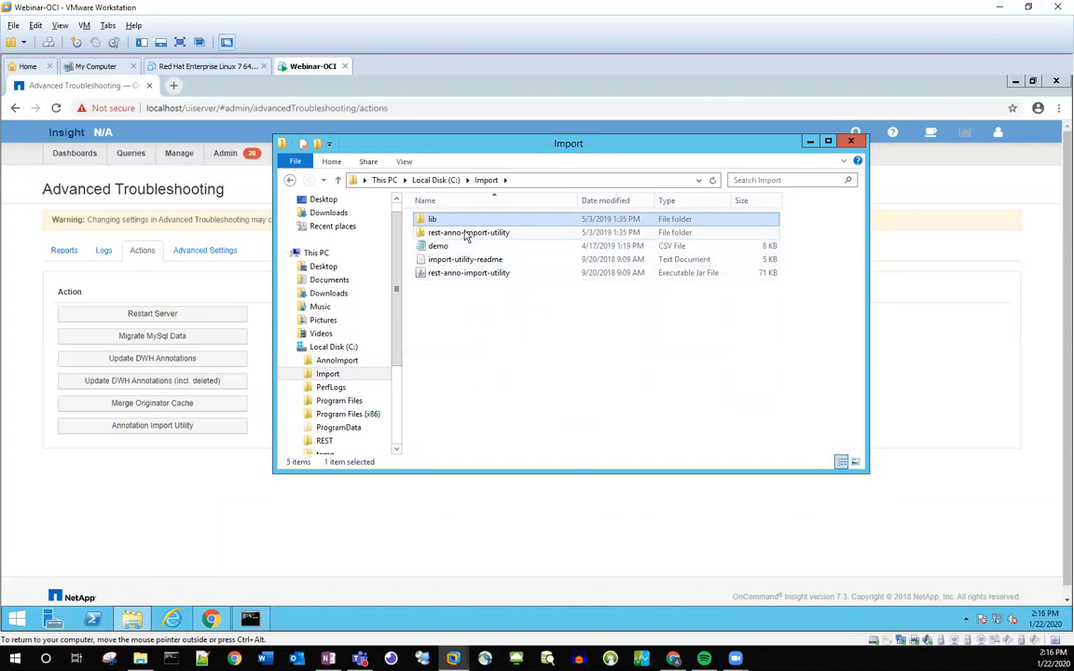
pyautogui.doubleClick(457, 234)
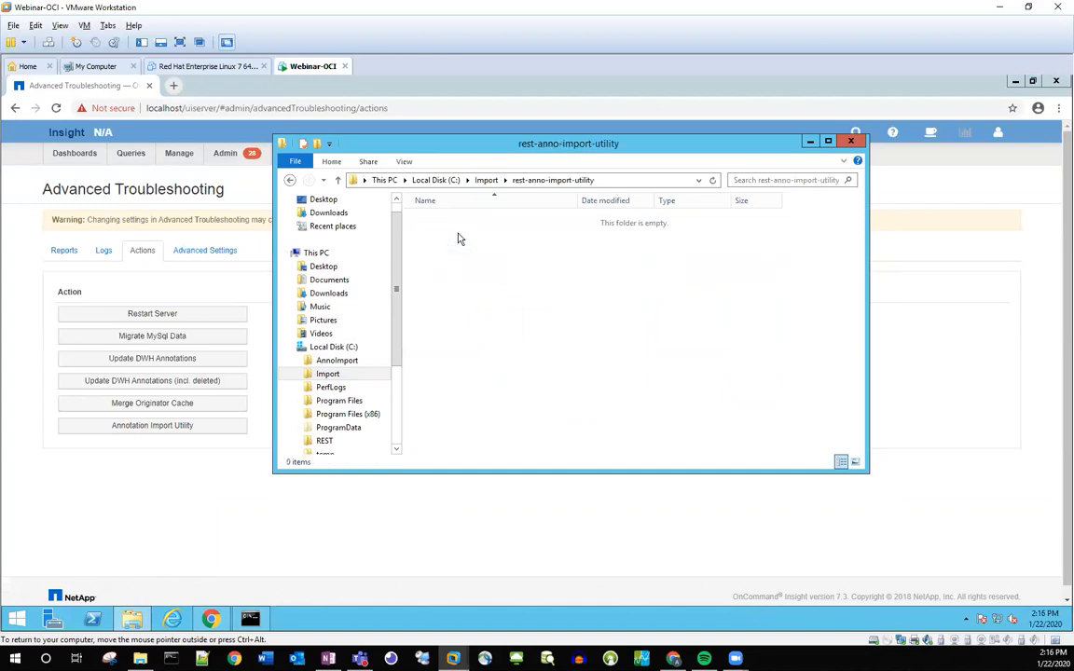
pyautogui.click(486, 179)
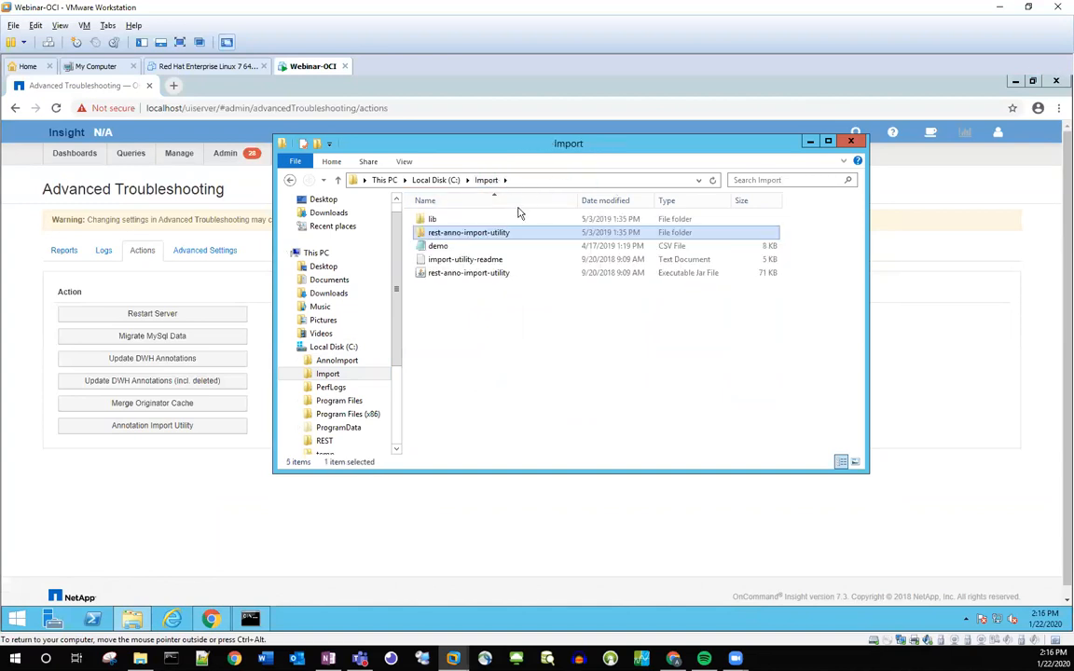
# Open the import-utility-readme file and read the command usage and CSV format rules
pyautogui.doubleClick(446, 262)
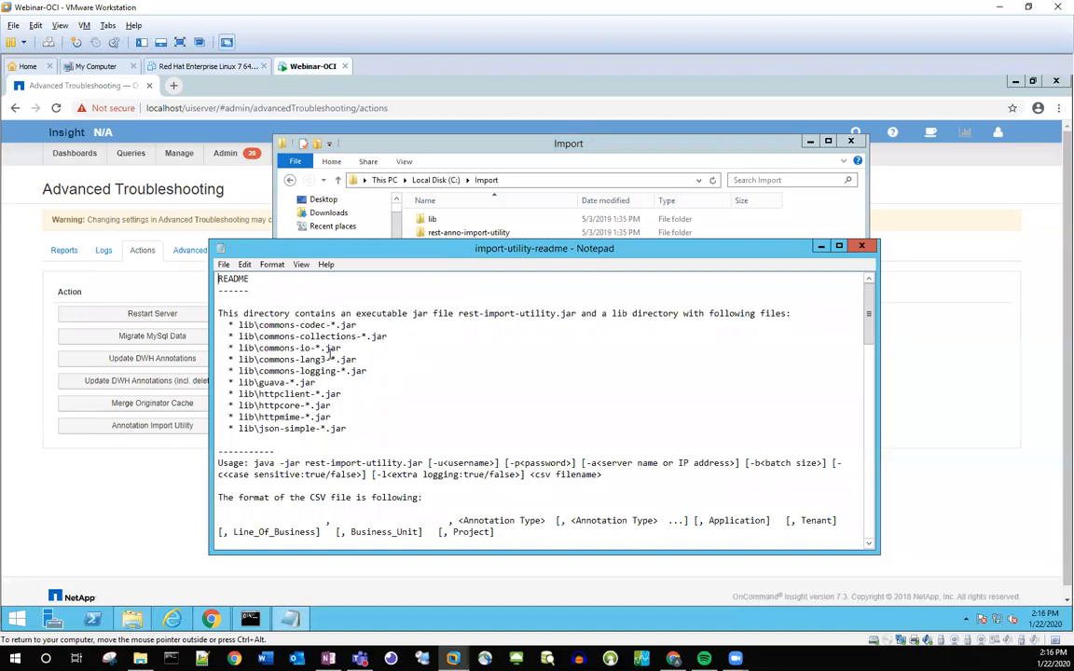
pyautogui.scroll(-3, 331, 349)
pyautogui.scroll(-4, 334, 345)
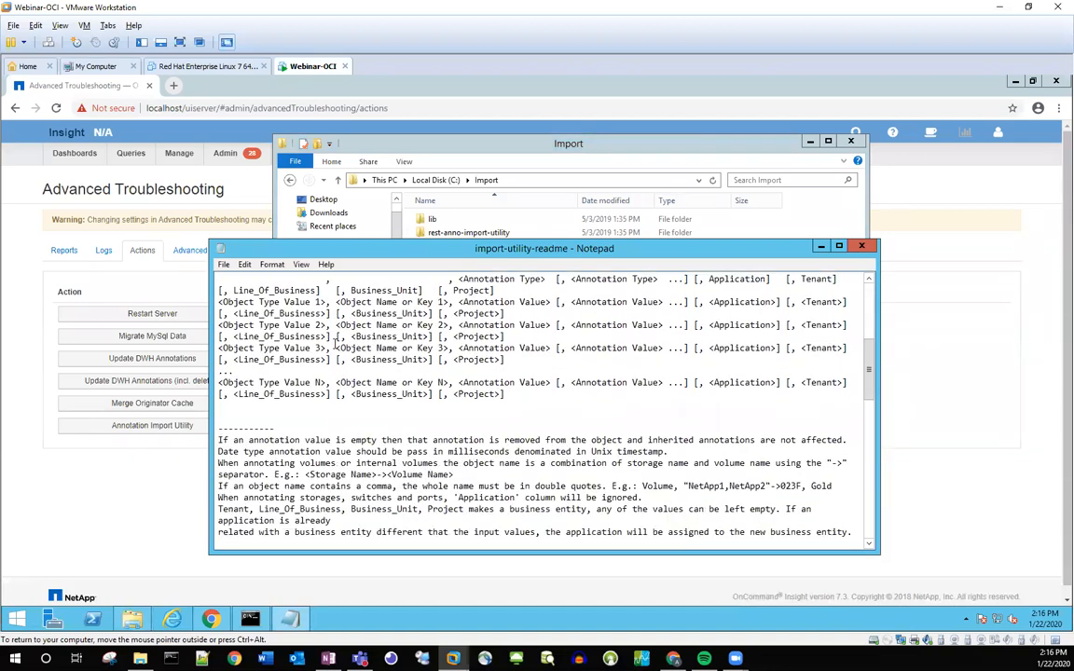
# Read the readme's supported object types and example CSV files, and close the file
pyautogui.scroll(-9, 334, 345)
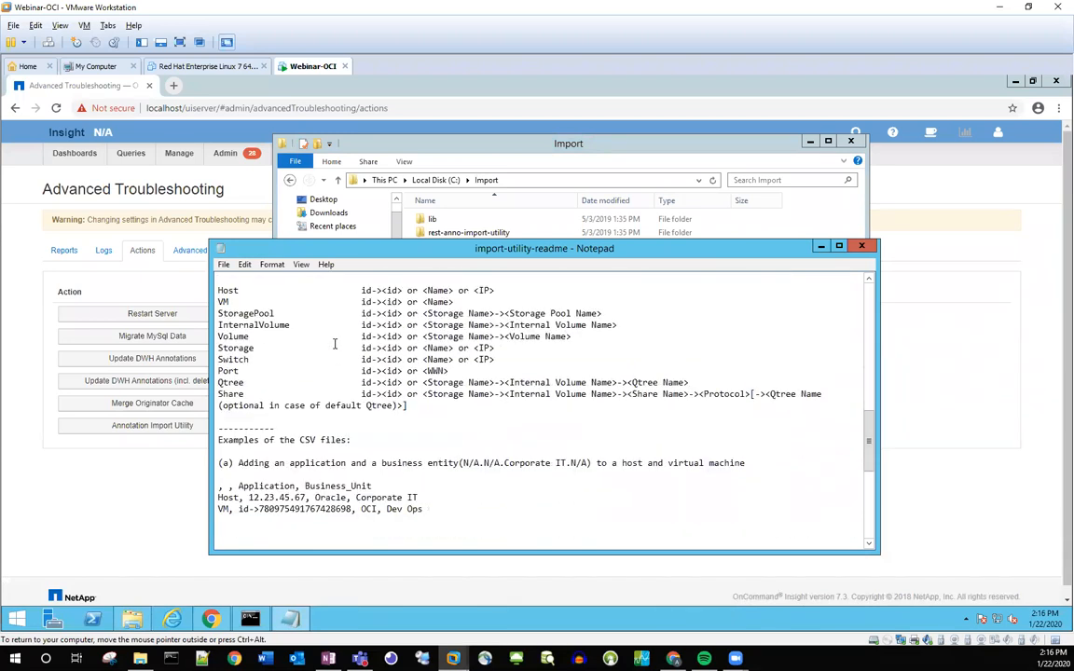
pyautogui.scroll(-5, 334, 344)
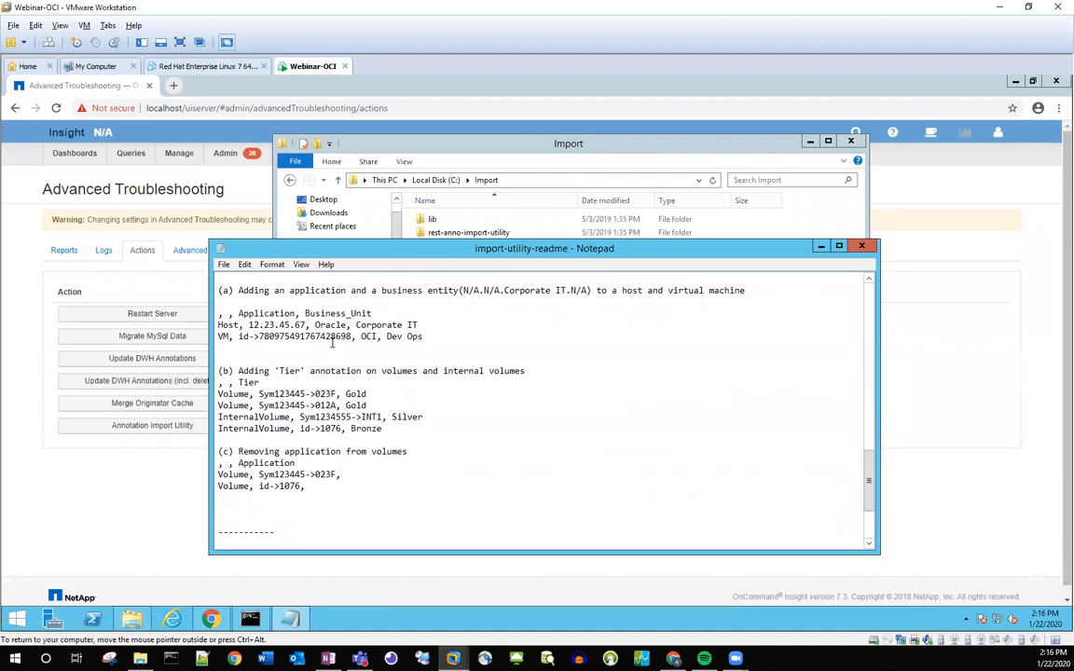
pyautogui.scroll(13, 333, 343)
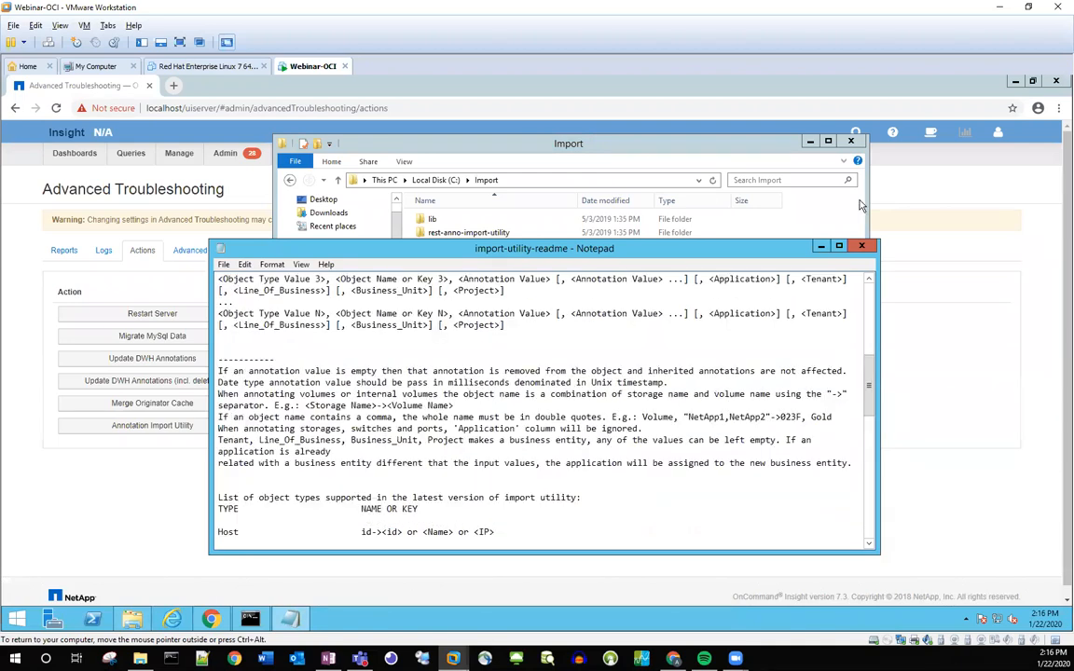
pyautogui.click(860, 246)
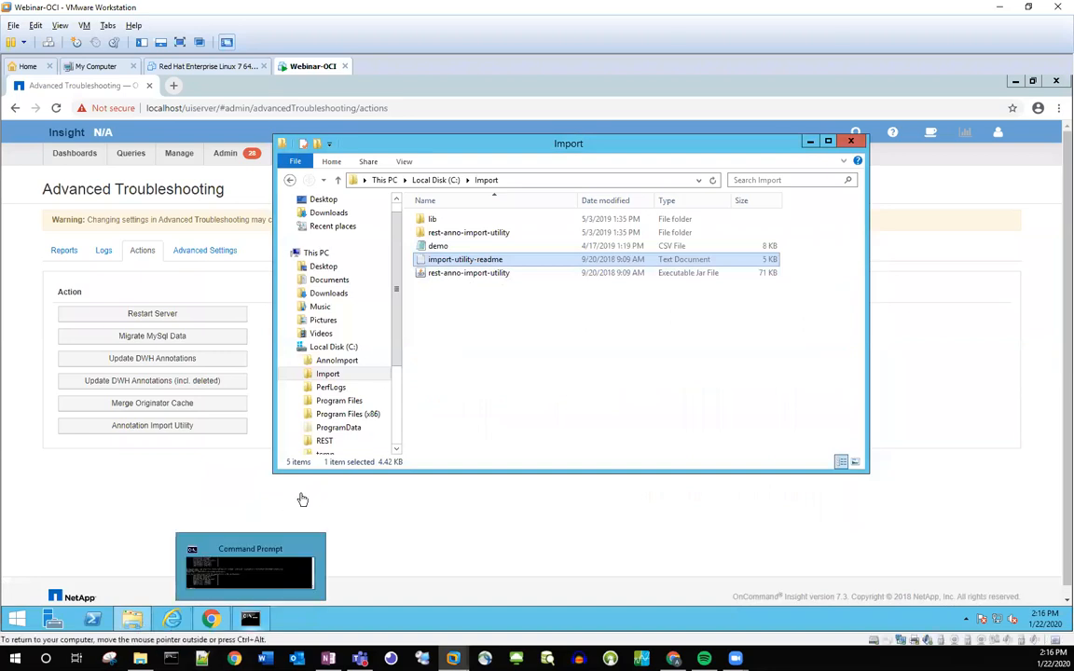
# Switch to Command Prompt, recall the rest-anno-import-utility command for c:\AnnoImport\TiertoStoragePool.csv, and arrange its window below the Import folder window
pyautogui.click(260, 512)
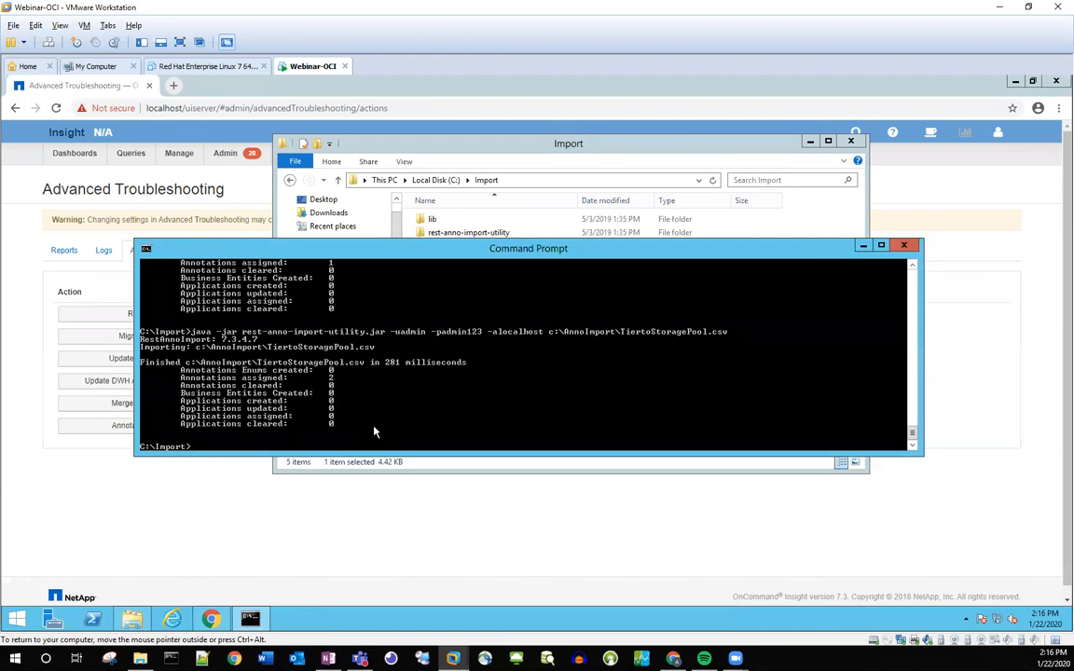
pyautogui.press('Up')
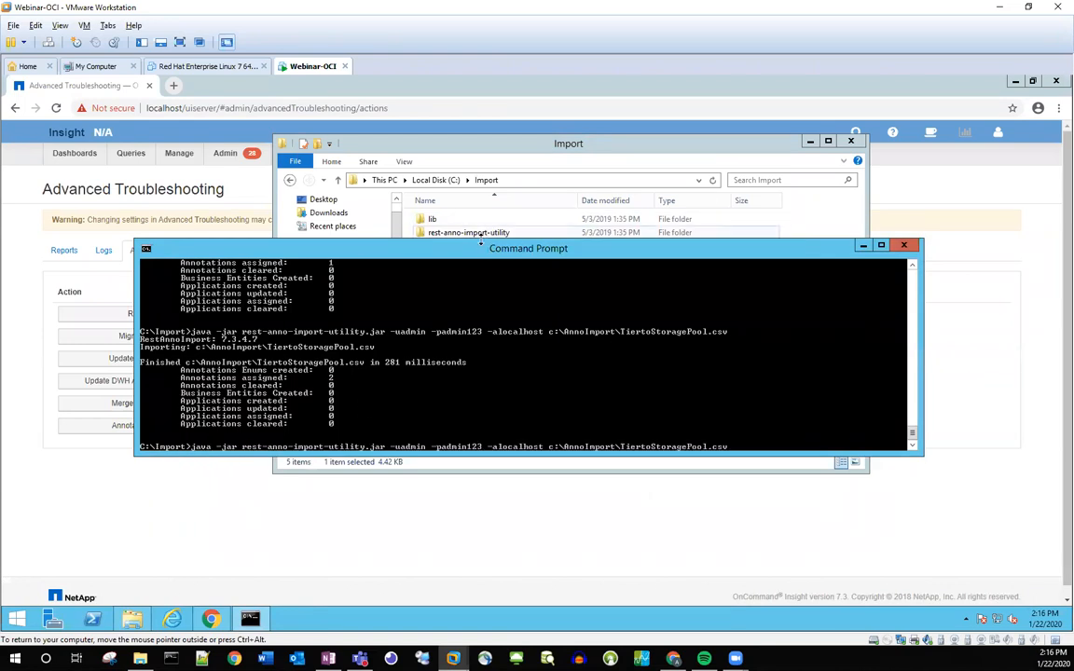
pyautogui.moveTo(484, 250); pyautogui.dragTo(509, 368)
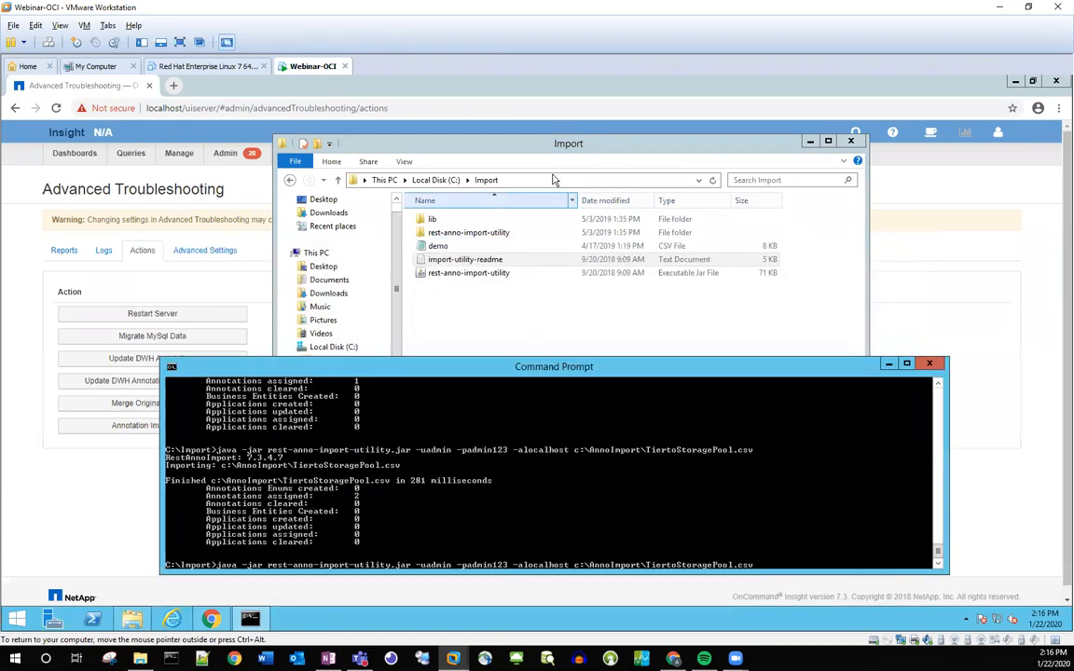
pyautogui.moveTo(568, 148); pyautogui.dragTo(540, 105)
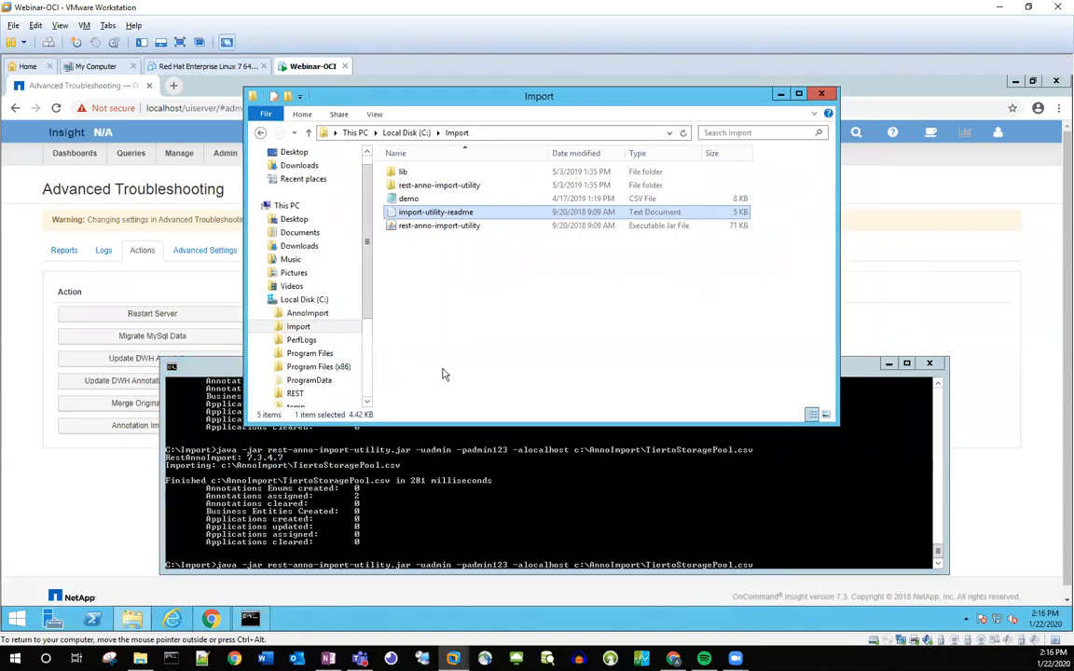
# Compare the recalled command with the rest-anno-import-utility executable jar in the Import folder
pyautogui.click(368, 573)
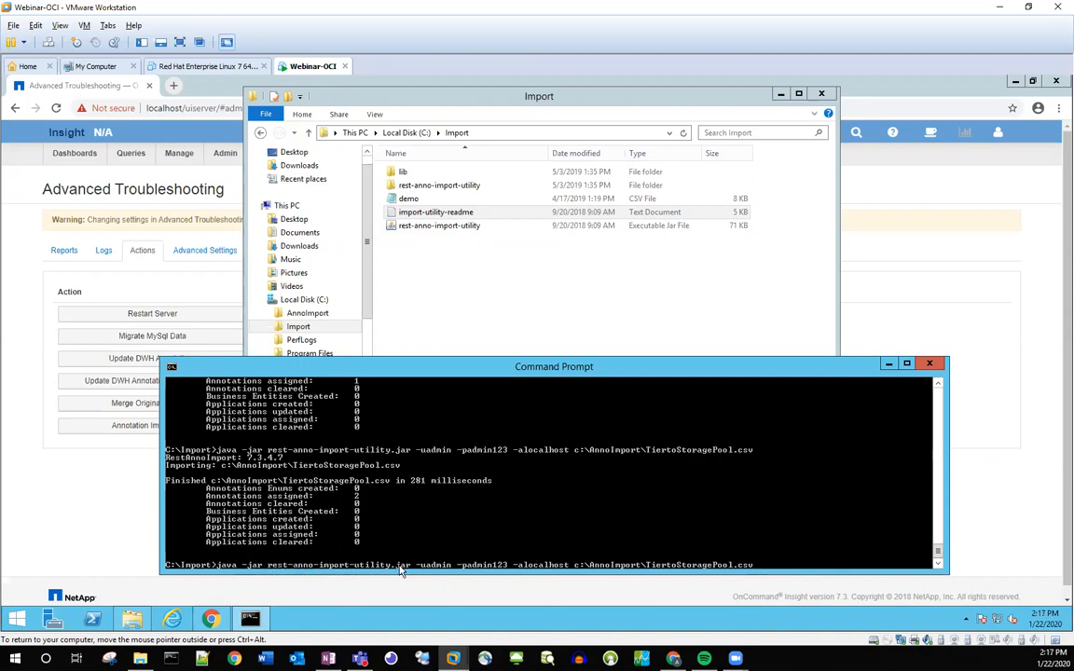
pyautogui.click(435, 232)
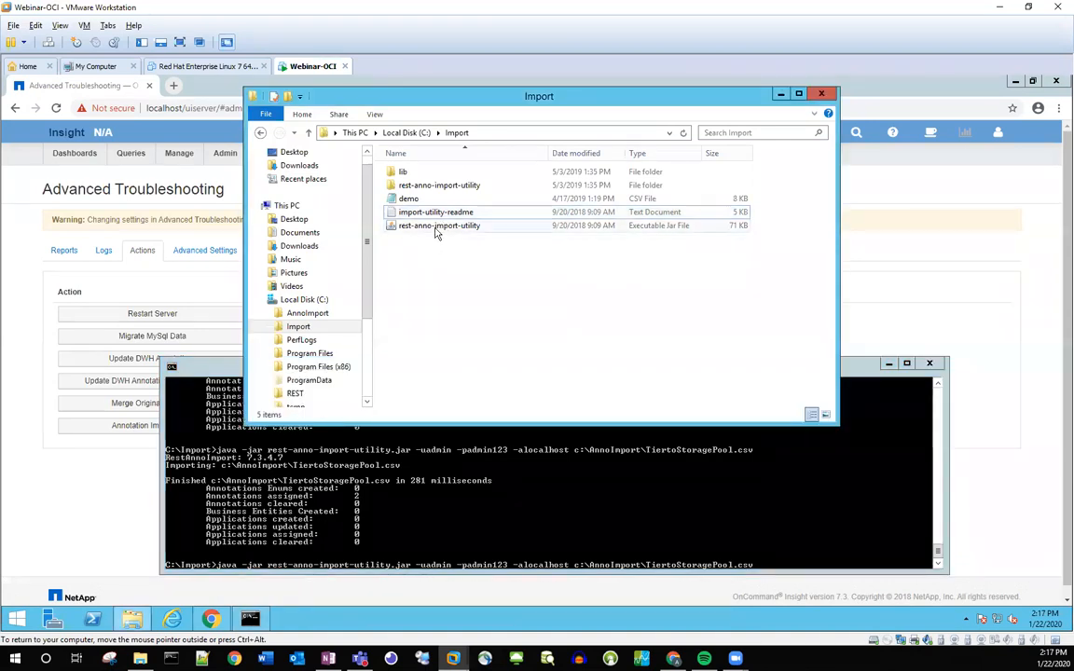
pyautogui.click(436, 229)
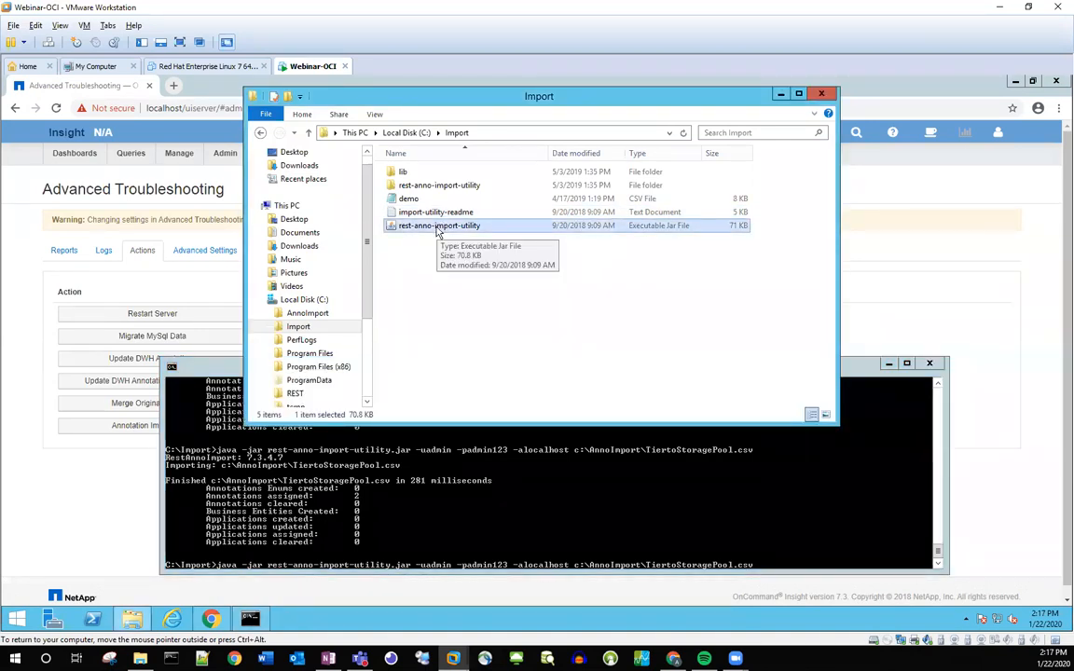
pyautogui.click(377, 522)
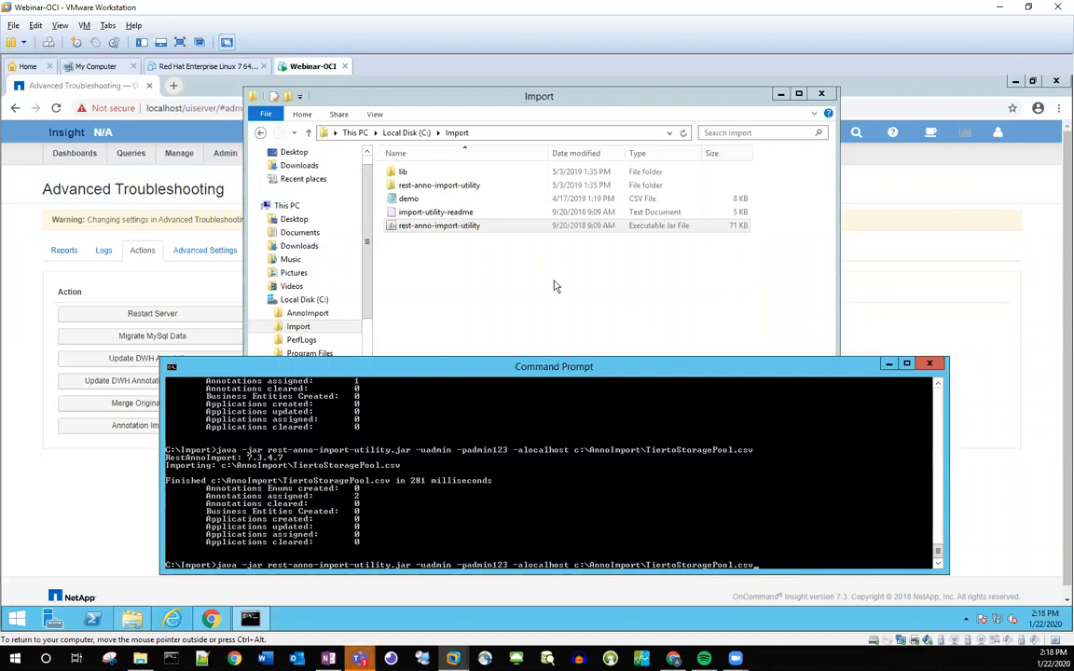
# Open the TiertoStoragePool CSV file from C:\AnnoImport and place its window above the Command Prompt
pyautogui.click(317, 314)
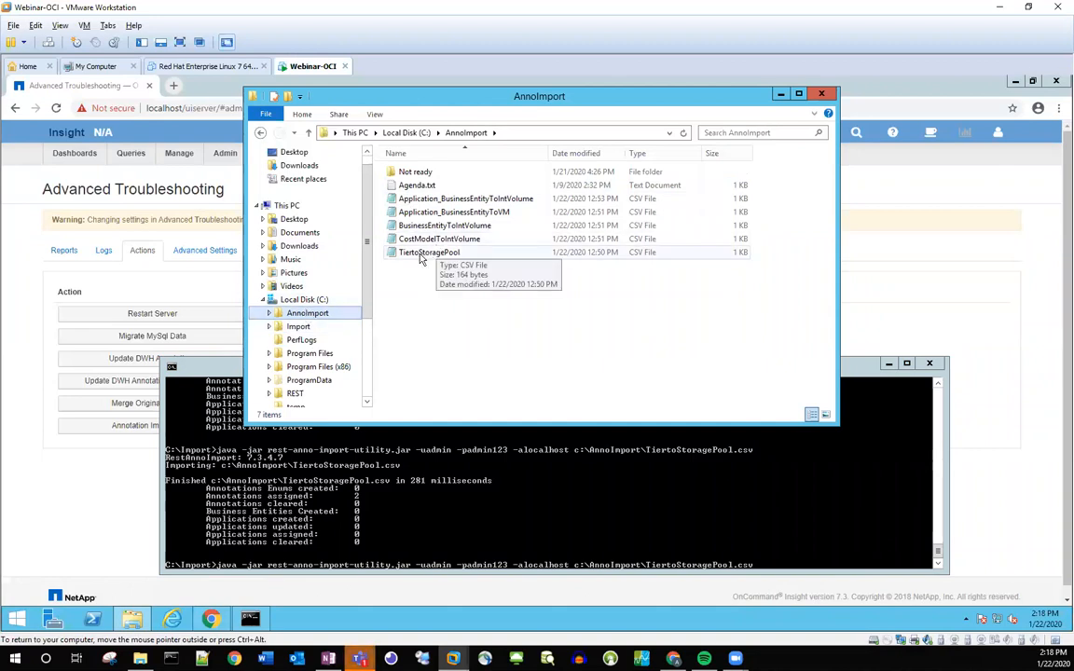
pyautogui.doubleClick(422, 254)
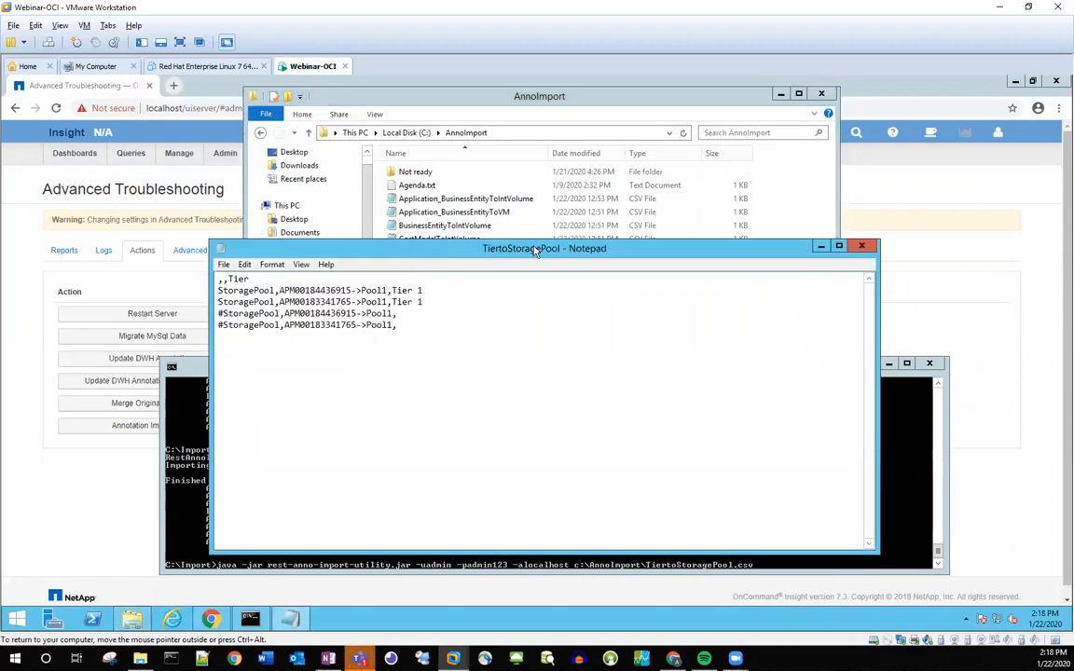
pyautogui.moveTo(537, 241); pyautogui.dragTo(609, 181)
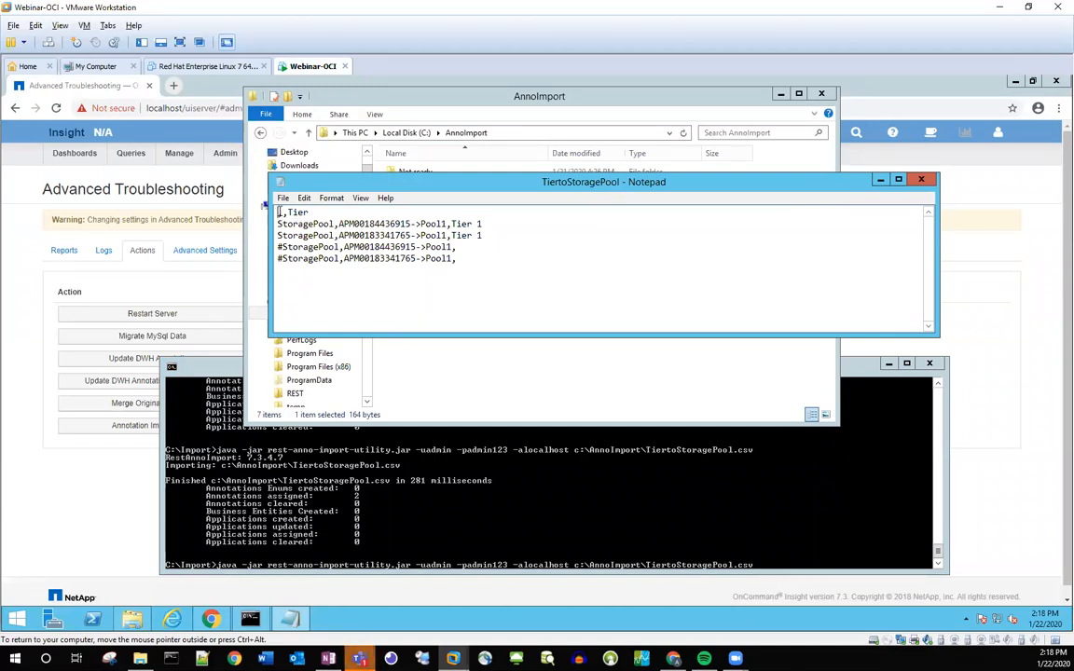
# Examine the CSV's header line with its two blank leading columns and the StoragePool object type in the first data row
pyautogui.moveTo(278, 213); pyautogui.dragTo(325, 212)
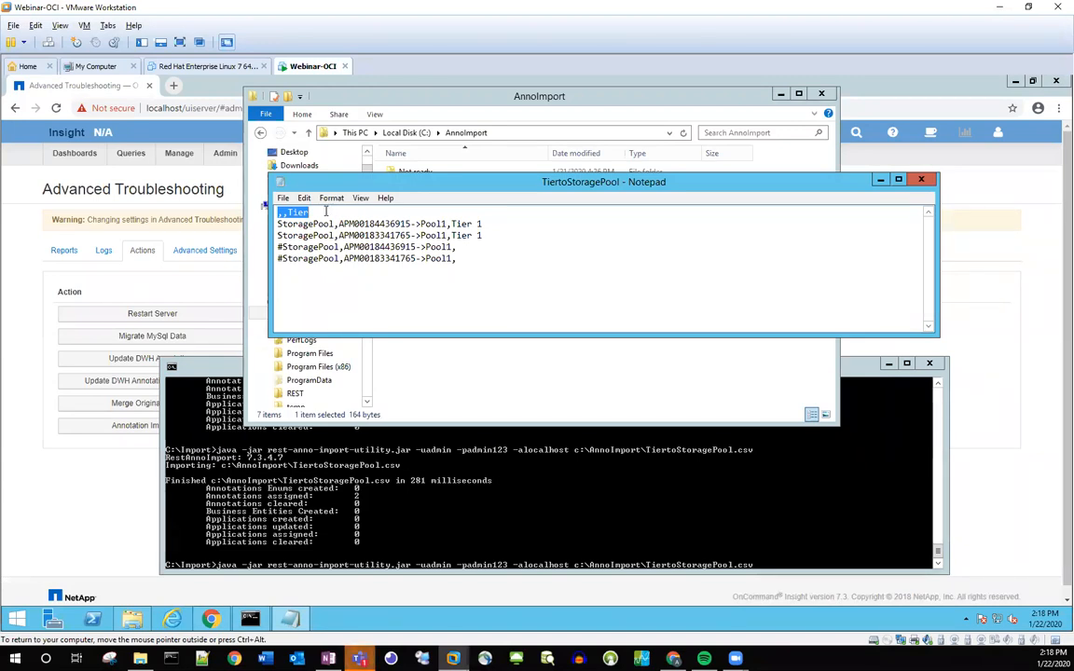
pyautogui.click(277, 212)
pyautogui.doubleClick(306, 225)
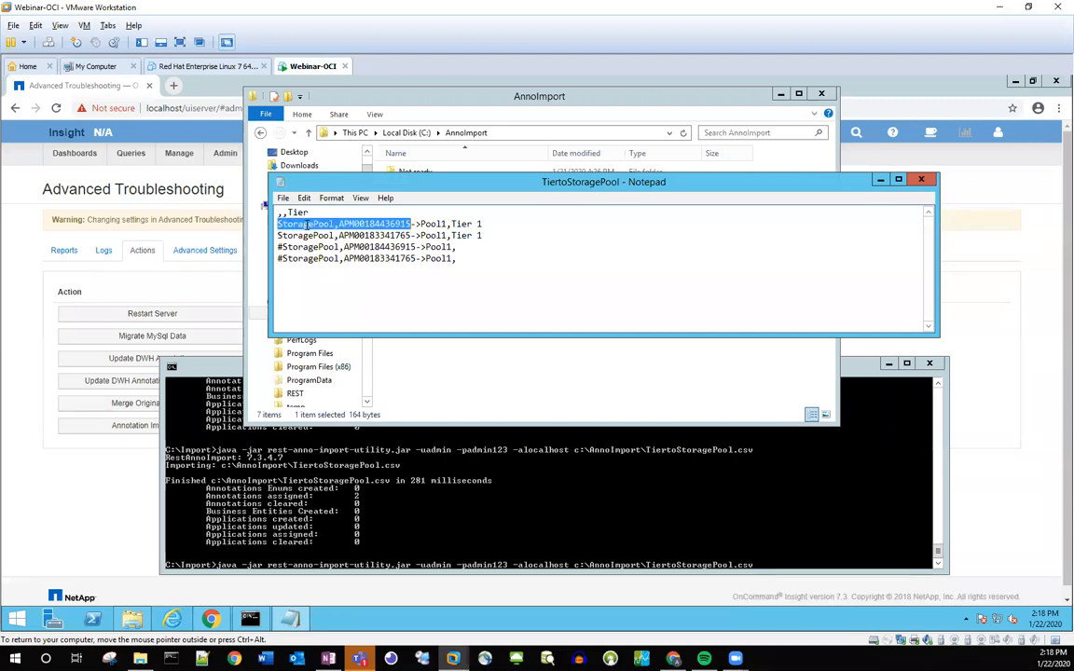
pyautogui.click(277, 224)
pyautogui.moveTo(277, 224); pyautogui.dragTo(335, 223)
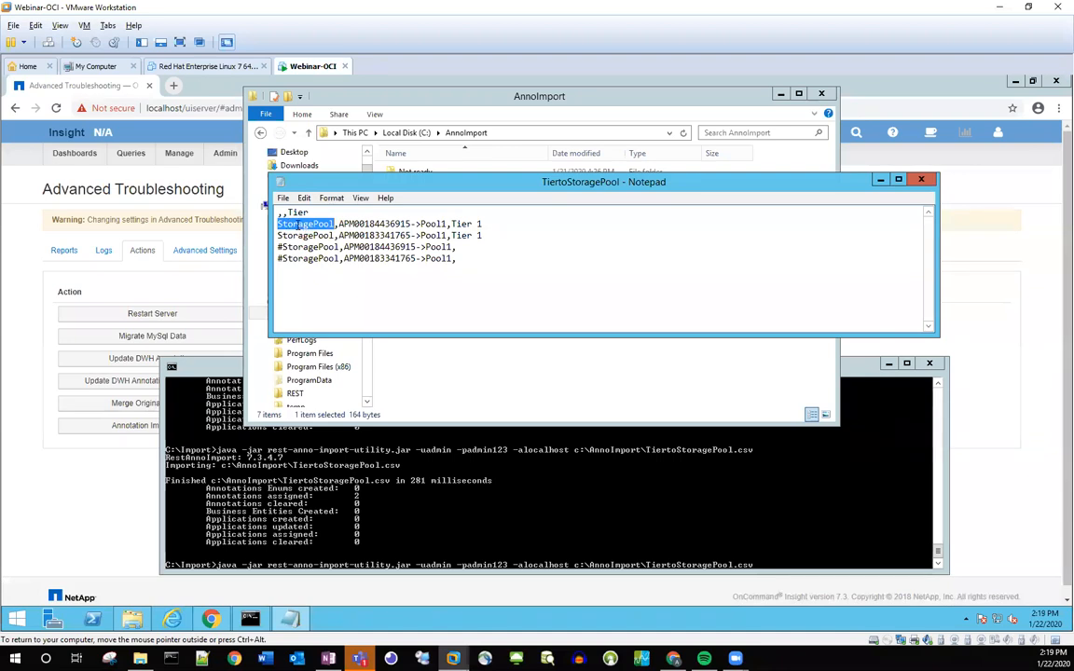
pyautogui.click(278, 213)
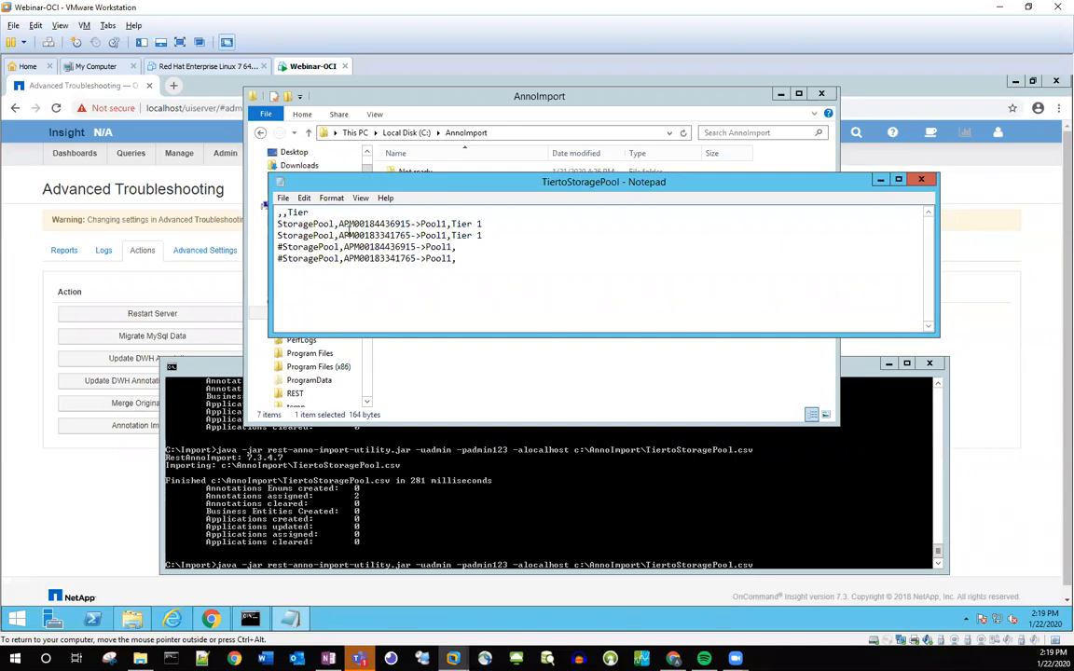
pyautogui.write(',')
# Examine how the first data row's object type, storage-and-pool name and tier value line up with the Tier header
pyautogui.moveTo(277, 224); pyautogui.dragTo(334, 224)
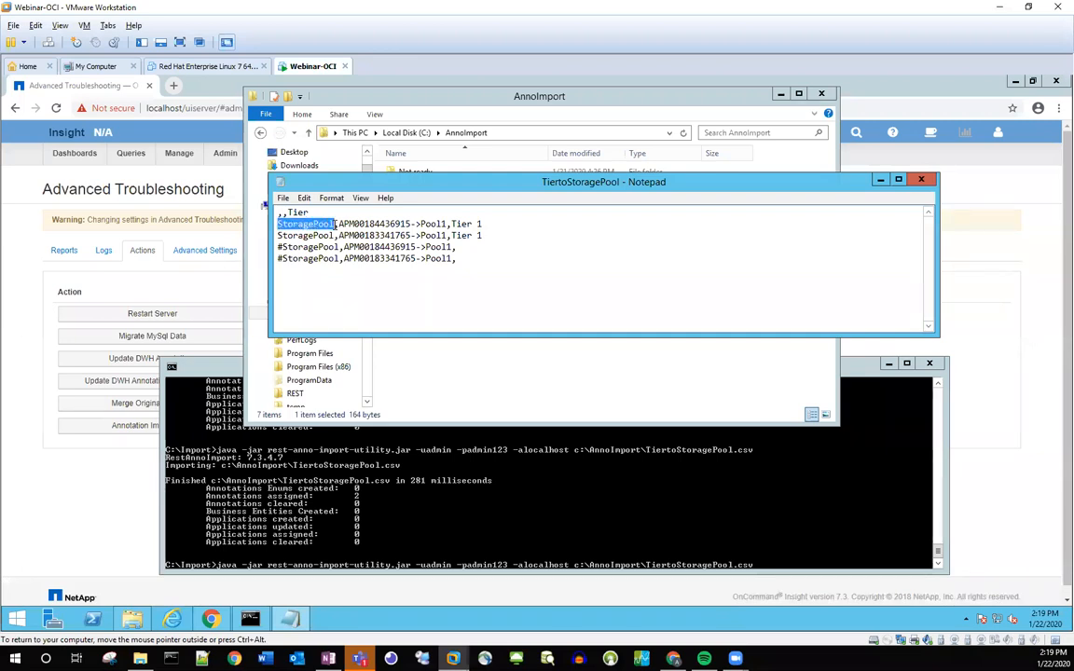
pyautogui.moveTo(338, 224); pyautogui.dragTo(448, 223)
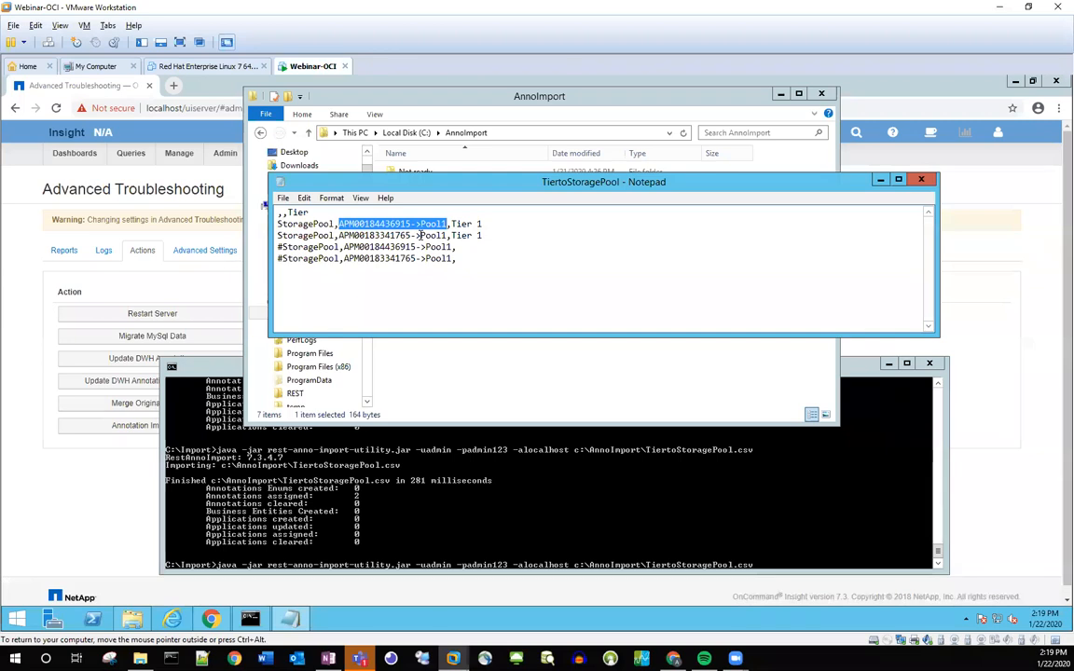
pyautogui.click(292, 212)
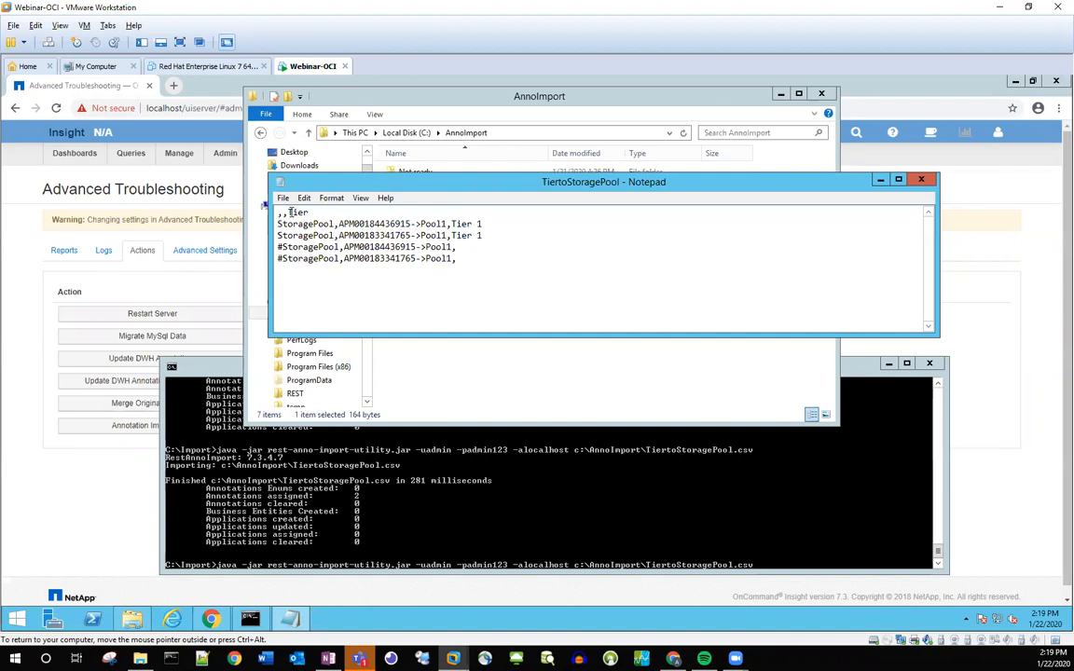
pyautogui.moveTo(289, 212); pyautogui.dragTo(308, 213)
pyautogui.click(452, 224)
pyautogui.moveTo(453, 224); pyautogui.dragTo(480, 223)
pyautogui.moveTo(339, 223); pyautogui.dragTo(482, 222)
# Run the recalled annotation import command for c:\AnnoImport\TiertoStoragePool.csv
pyautogui.click(406, 527)
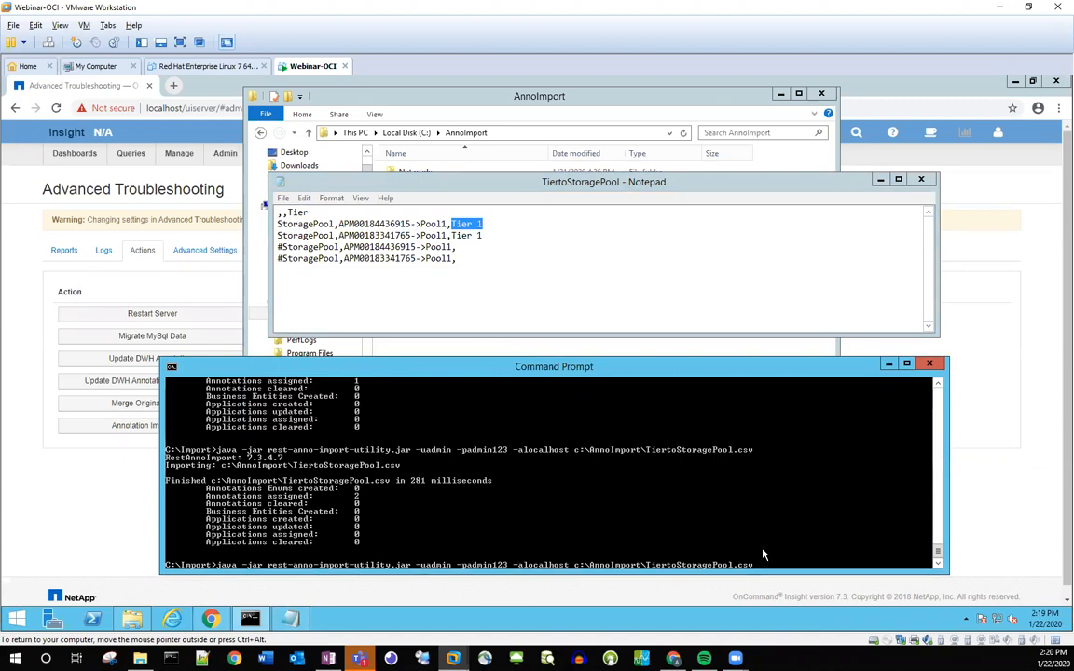
pyautogui.press('Return')
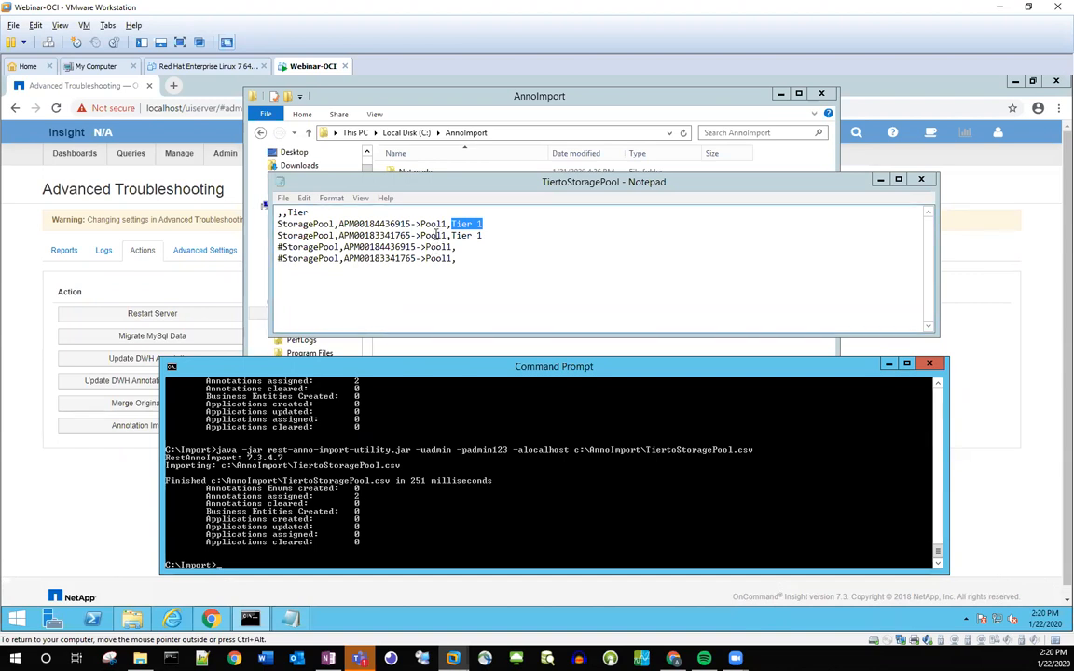
# Return to OnCommand Insight and create a new Storage Pool query filtered by the name Pool1
pyautogui.click(114, 494)
pyautogui.click(131, 156)
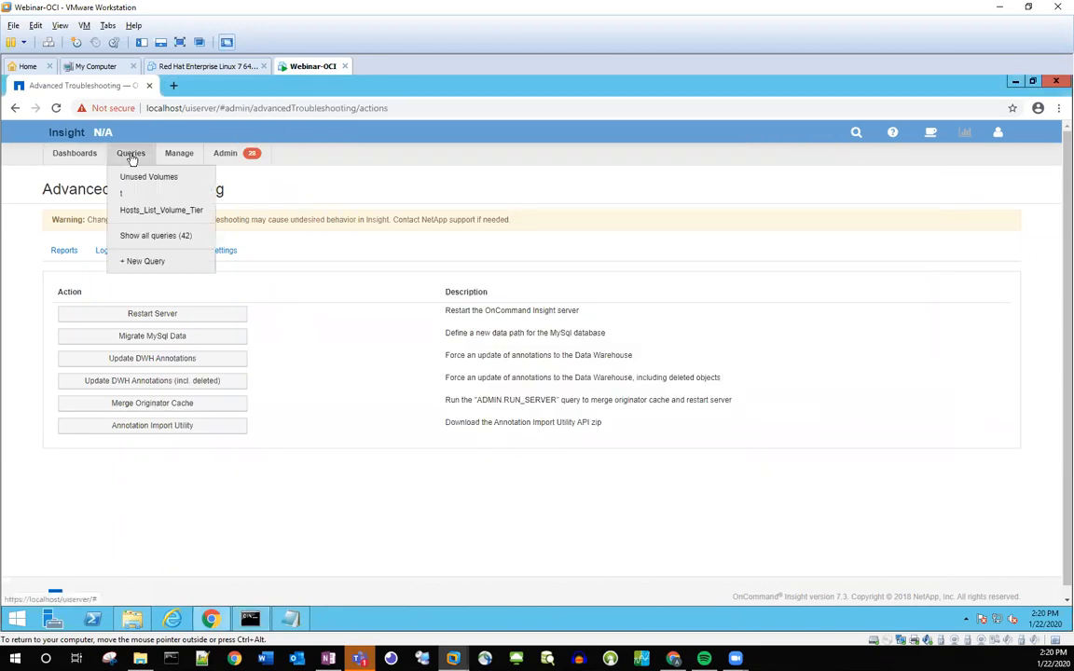
pyautogui.click(142, 261)
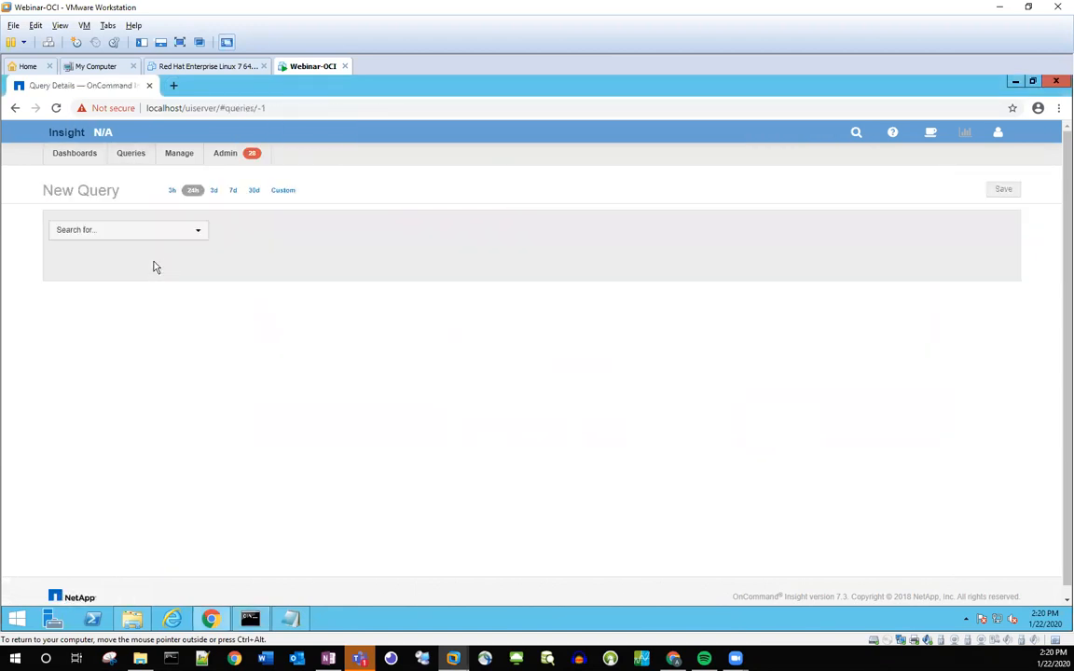
pyautogui.click(160, 231)
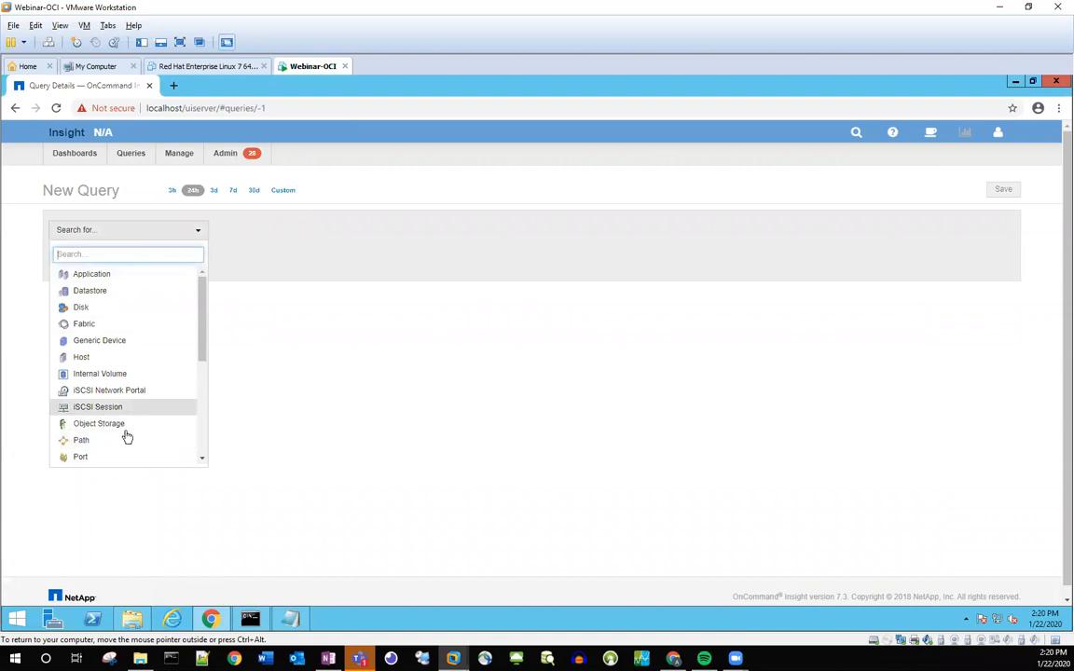
pyautogui.click(201, 448)
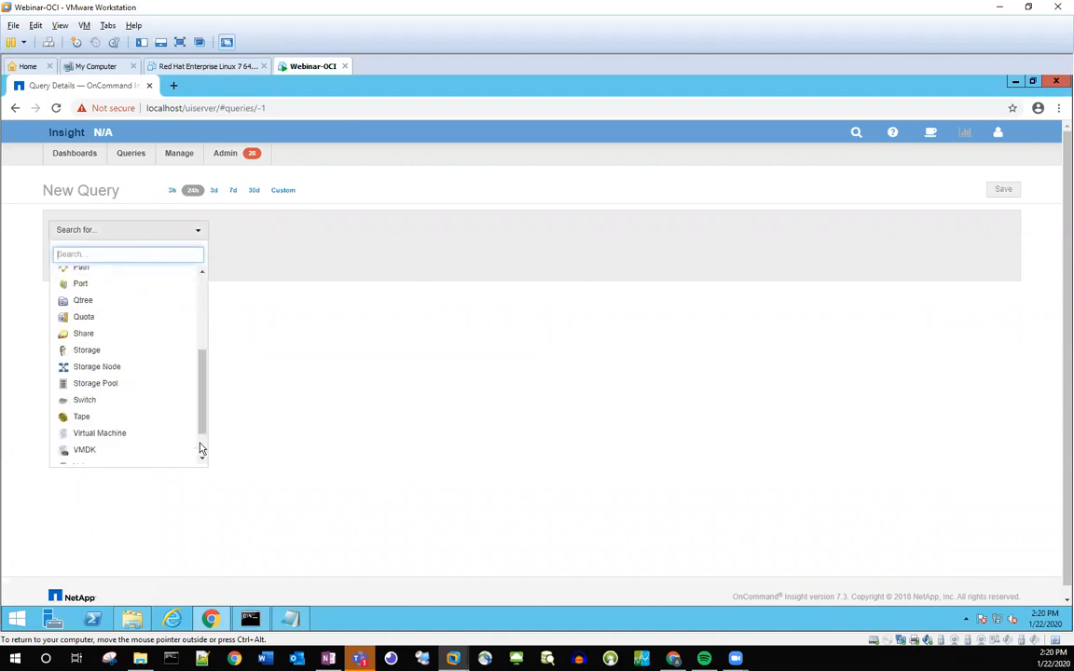
pyautogui.click(140, 383)
pyautogui.click(150, 268)
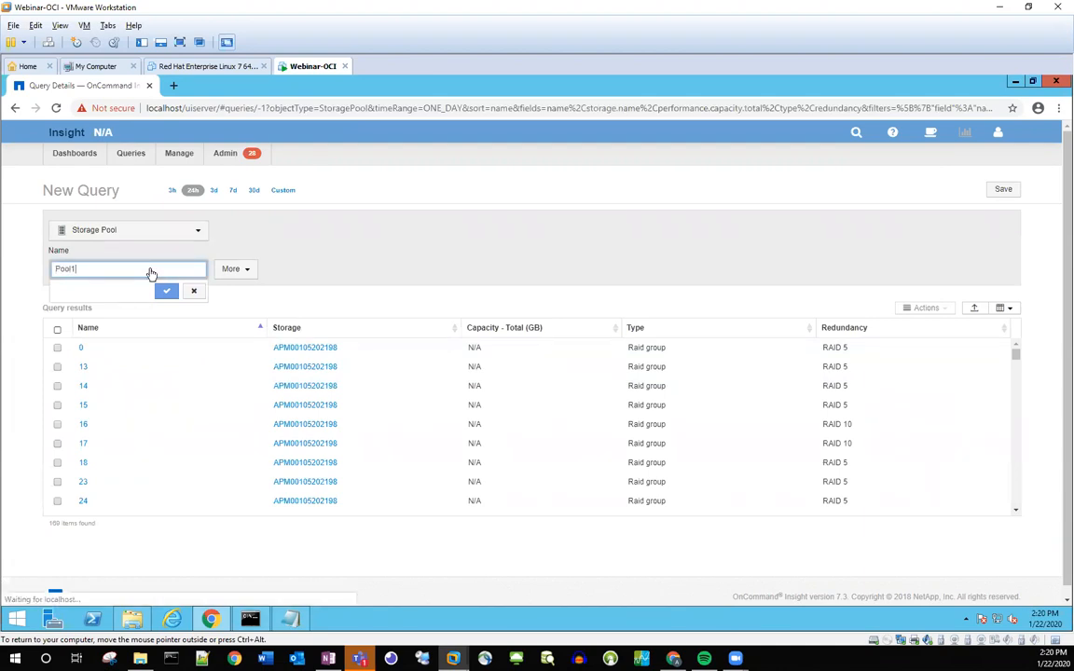
pyautogui.press('Return')
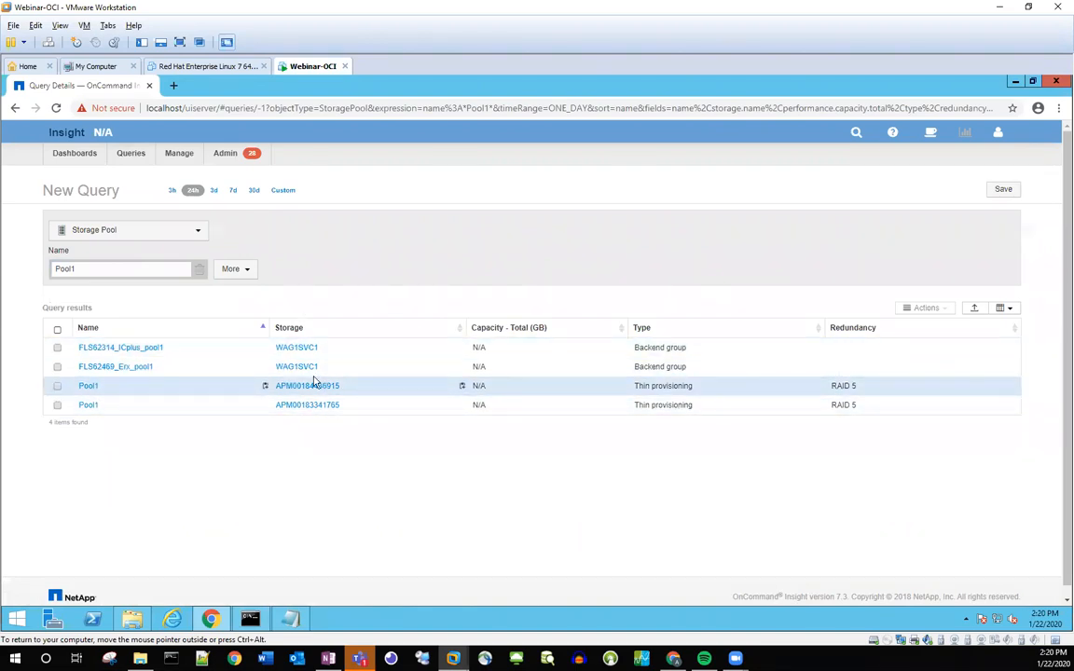
# Add the Tier column to the query results and select the two storage pools named Pool1
pyautogui.click(1004, 312)
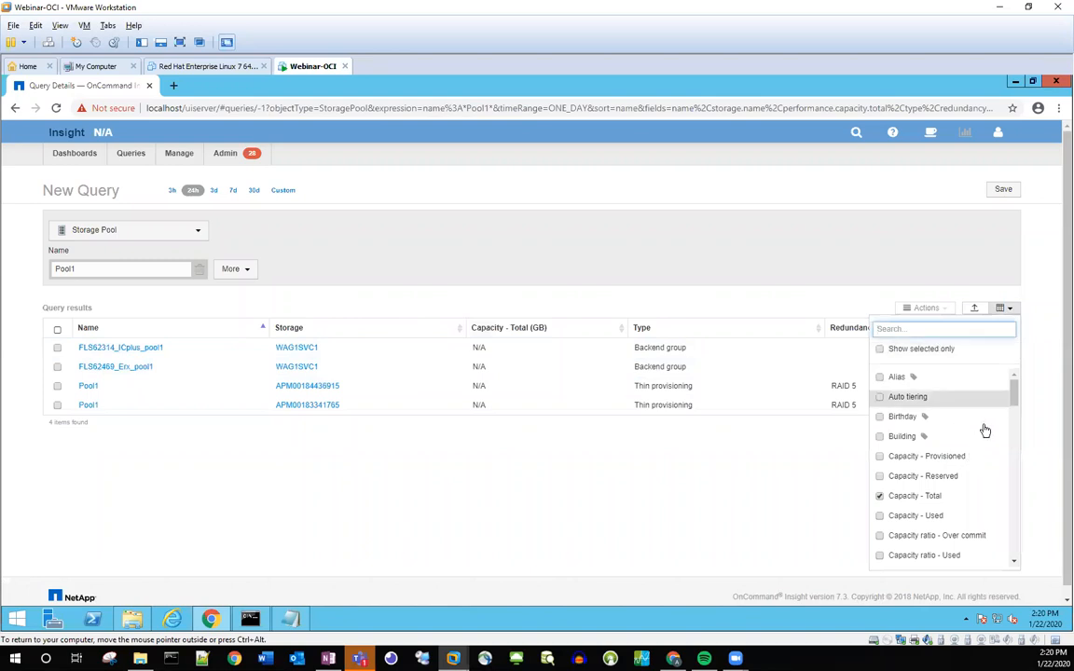
pyautogui.moveTo(1015, 390); pyautogui.dragTo(1021, 535)
pyautogui.click(882, 470)
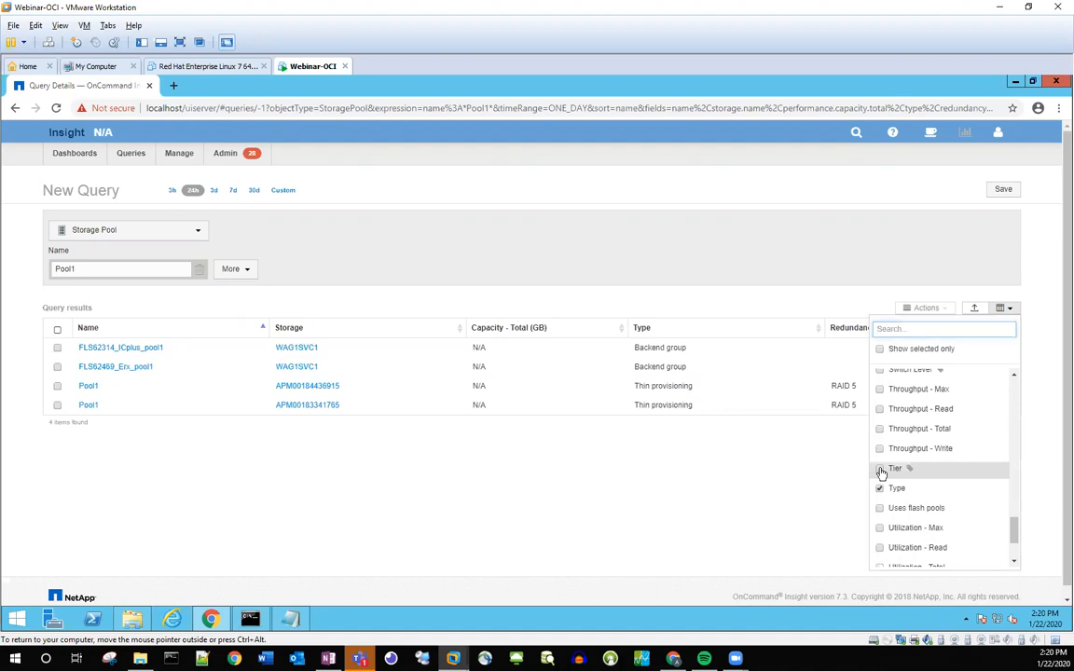
pyautogui.click(830, 469)
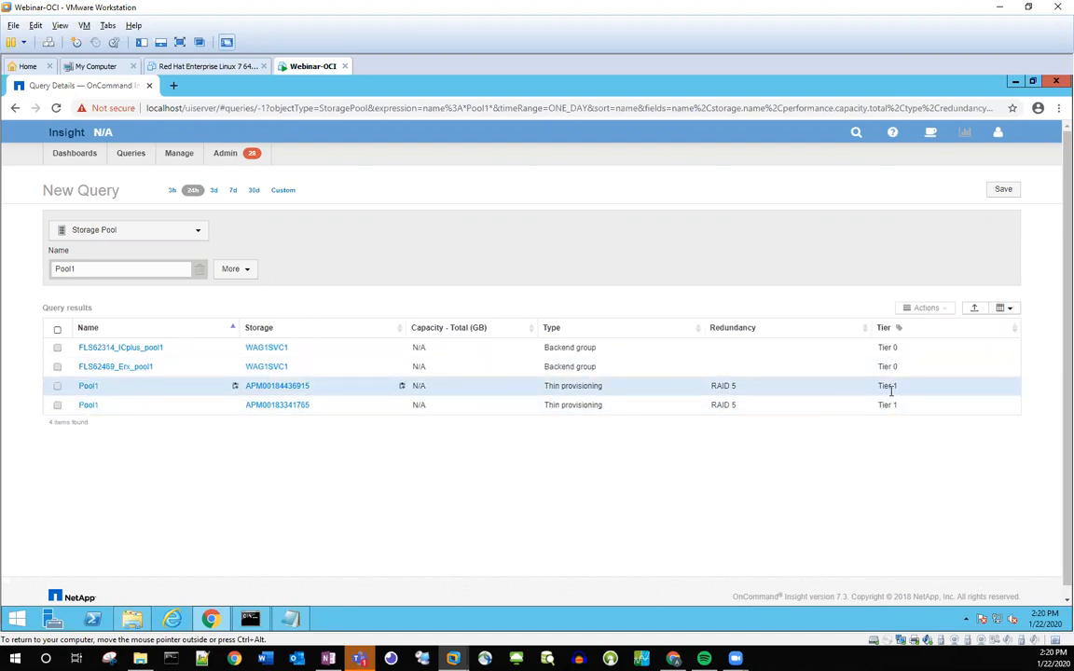
pyautogui.click(56, 385)
pyautogui.click(57, 405)
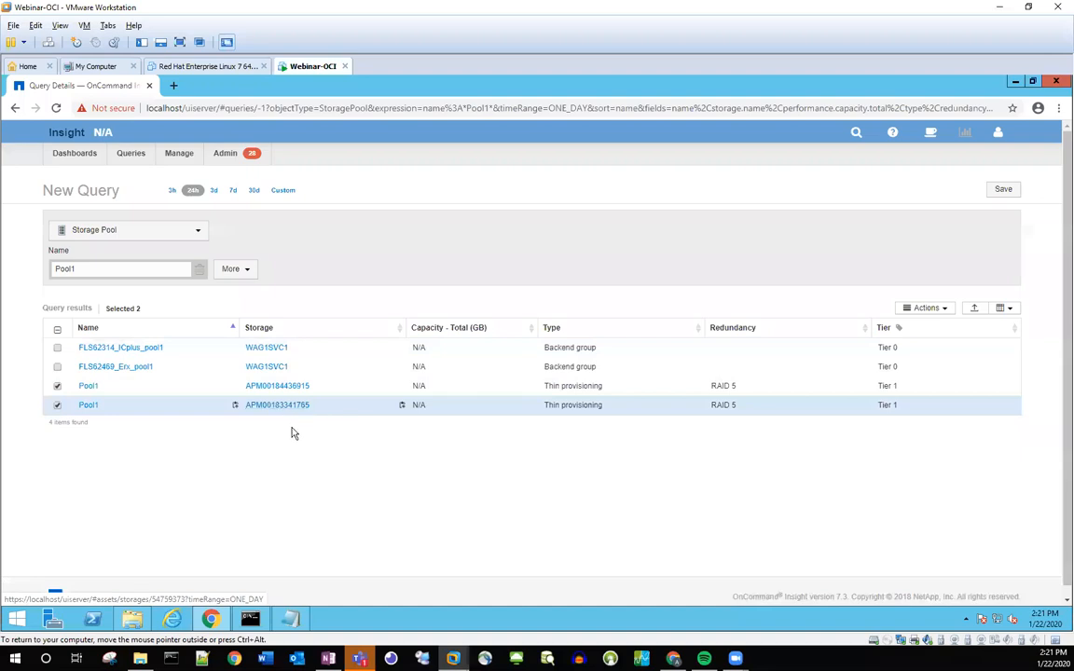
# In TiertoStoragePool.csv, comment out the two Tier 1 Pool1 rows with # and uncomment the two Pool1 rows with an empty tier
pyautogui.click(251, 619)
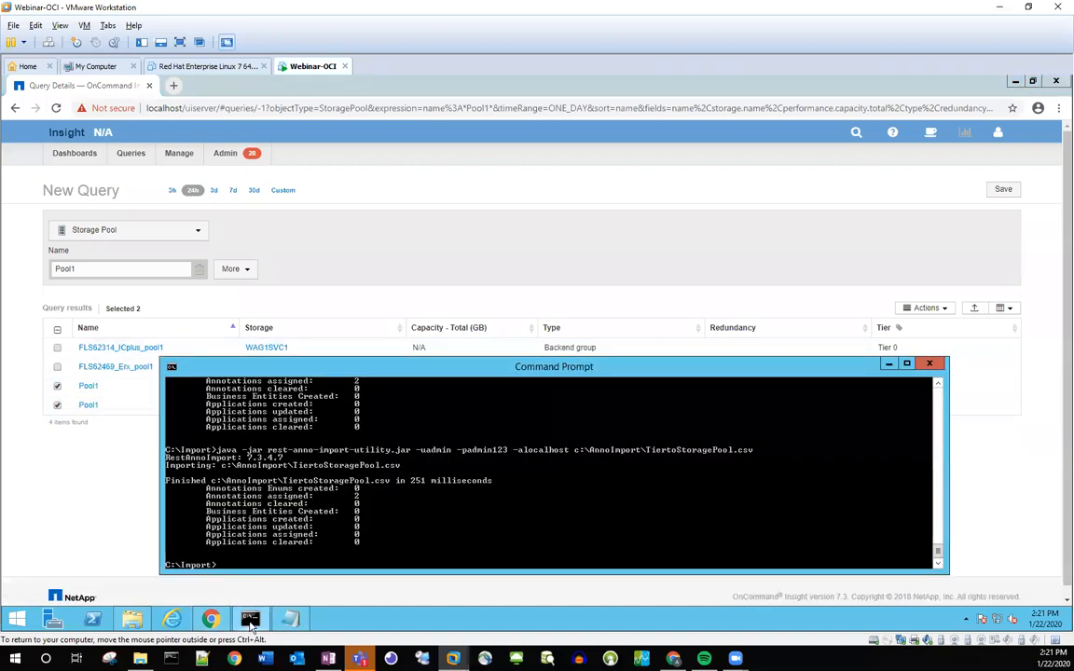
pyautogui.click(291, 619)
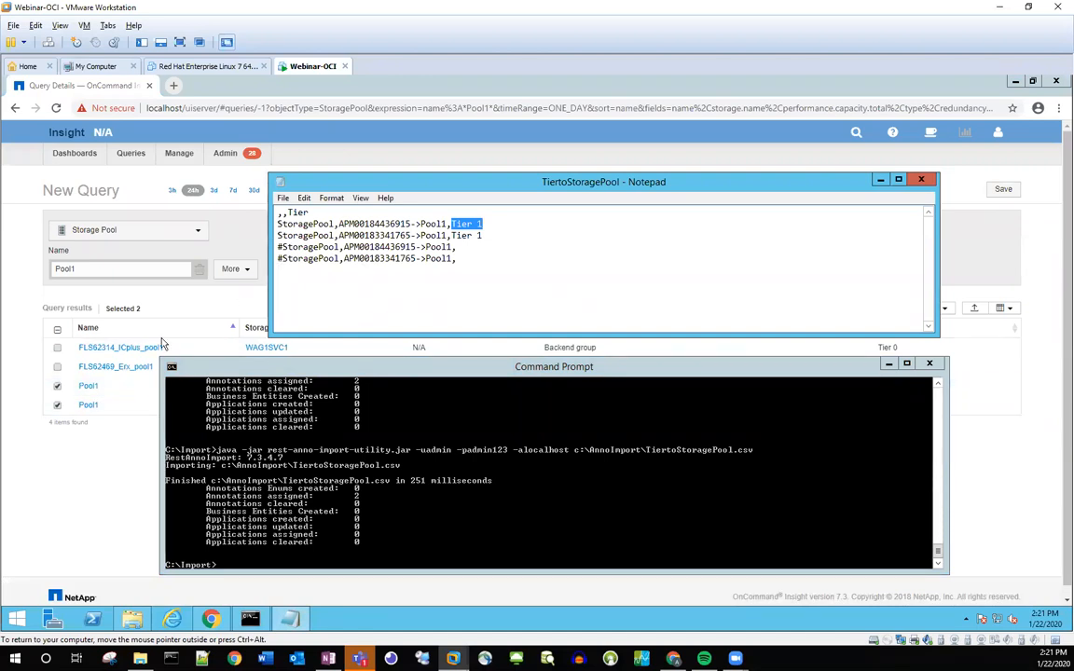
pyautogui.click(278, 225)
pyautogui.moveTo(282, 248); pyautogui.dragTo(457, 259)
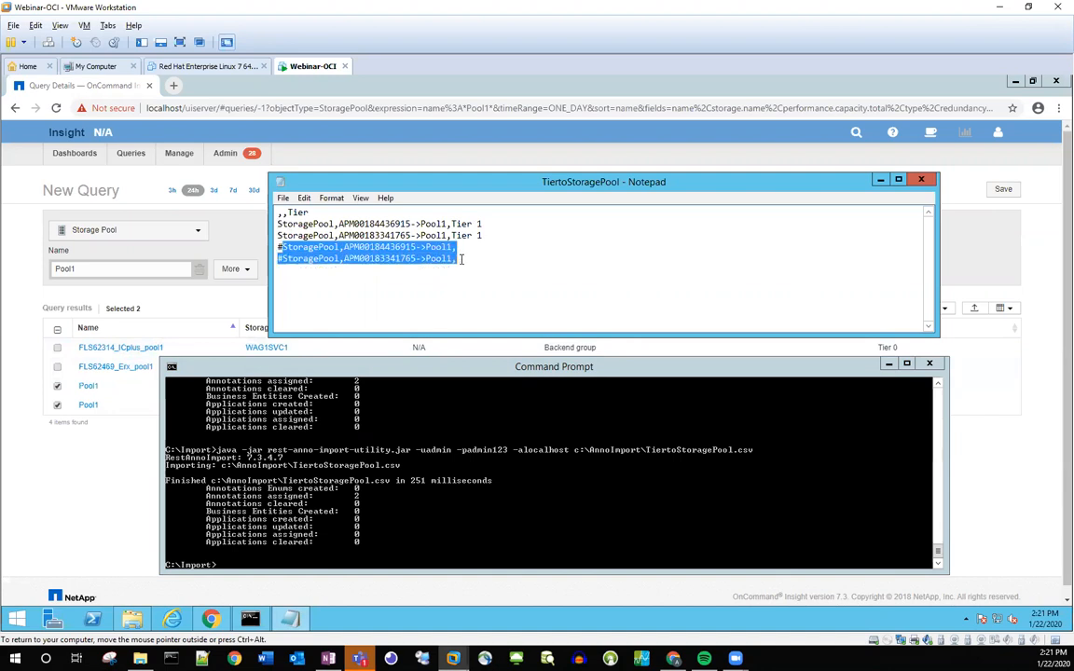
pyautogui.click(278, 224)
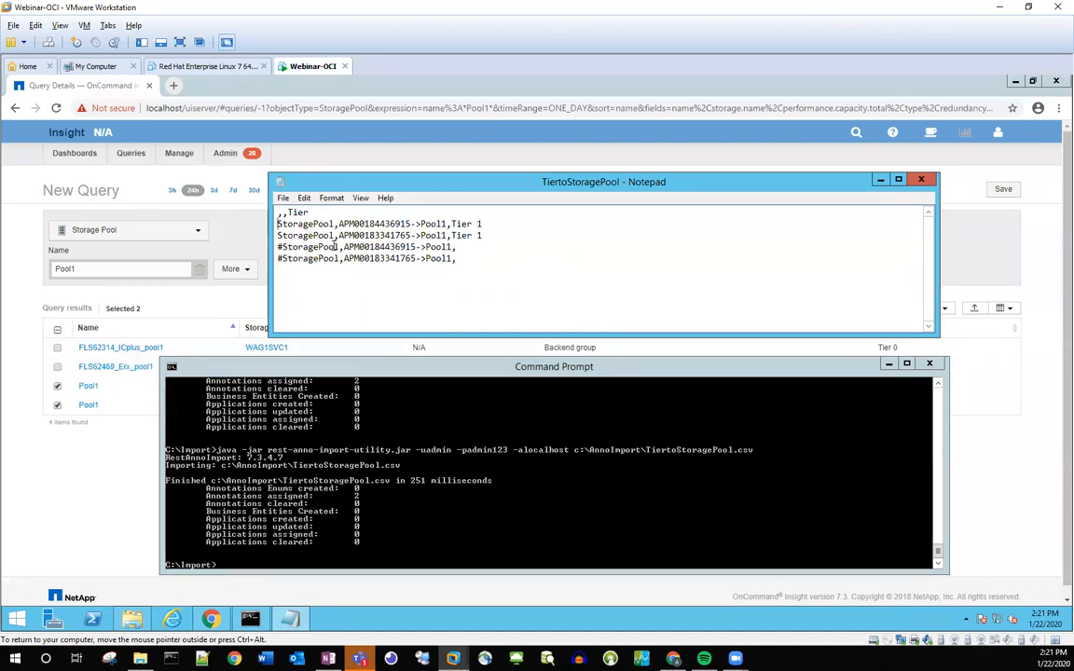
pyautogui.write('#')
pyautogui.click(278, 236)
pyautogui.write('#')
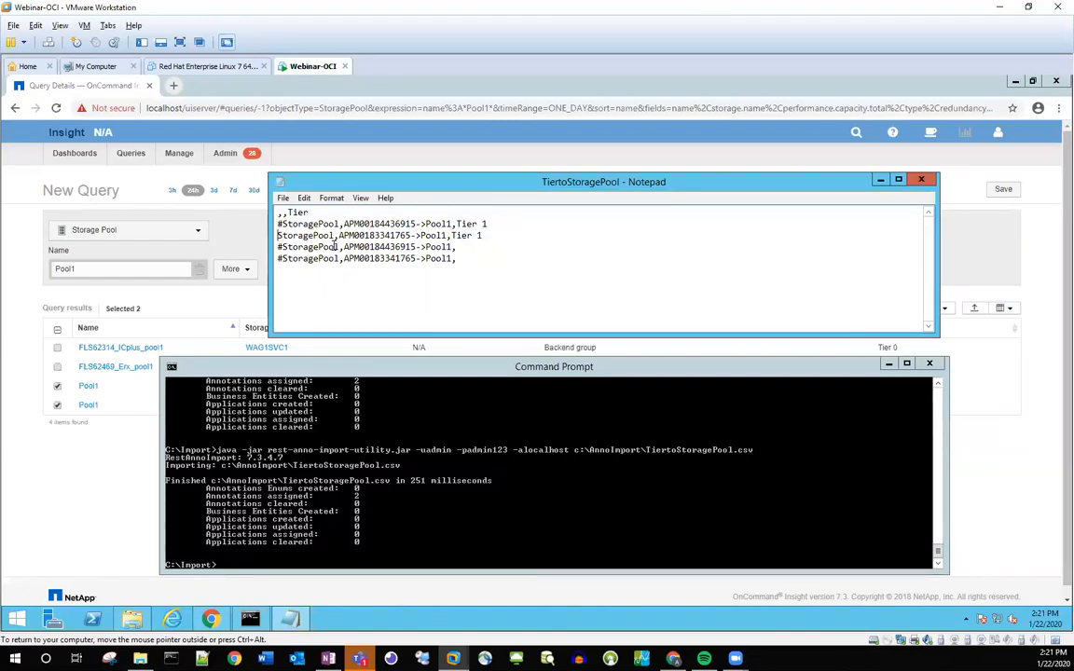
pyautogui.press('BackSpace')
pyautogui.press('Delete')
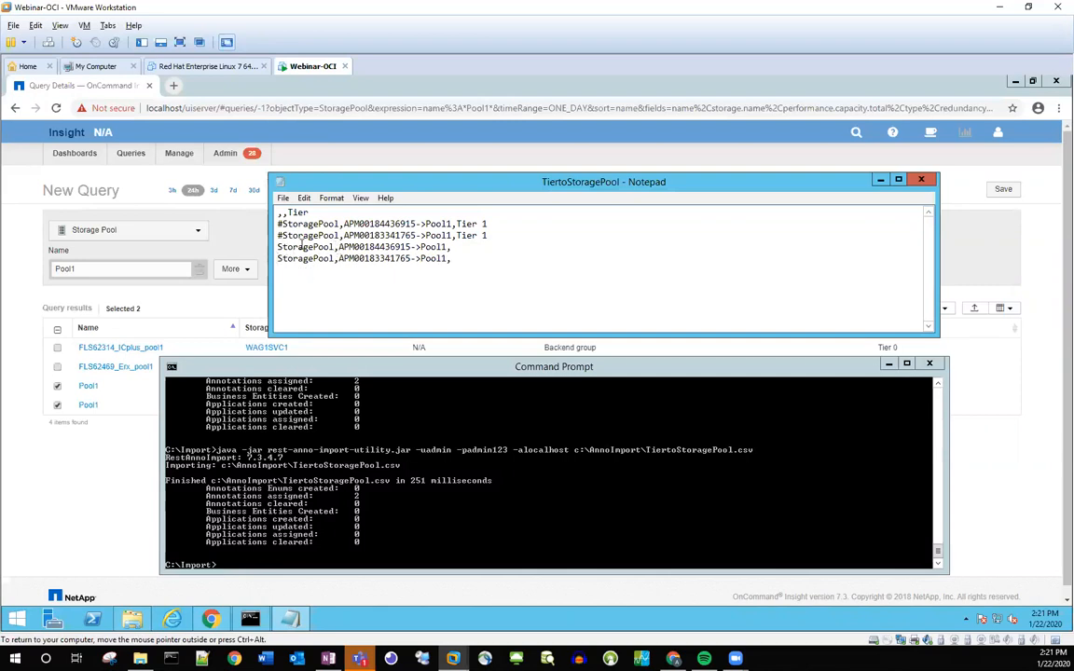
# Check the storage-and-pool name and empty tier value in the first active row, save TiertoStoragePool.csv and close it
pyautogui.moveTo(339, 247); pyautogui.dragTo(448, 248)
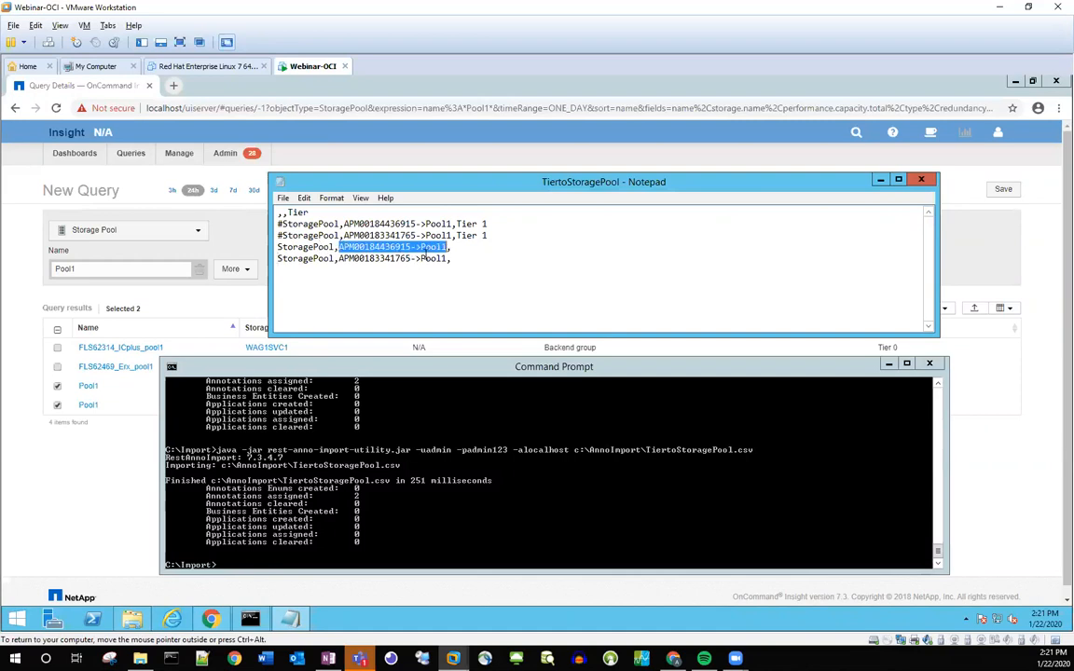
pyautogui.click(460, 250)
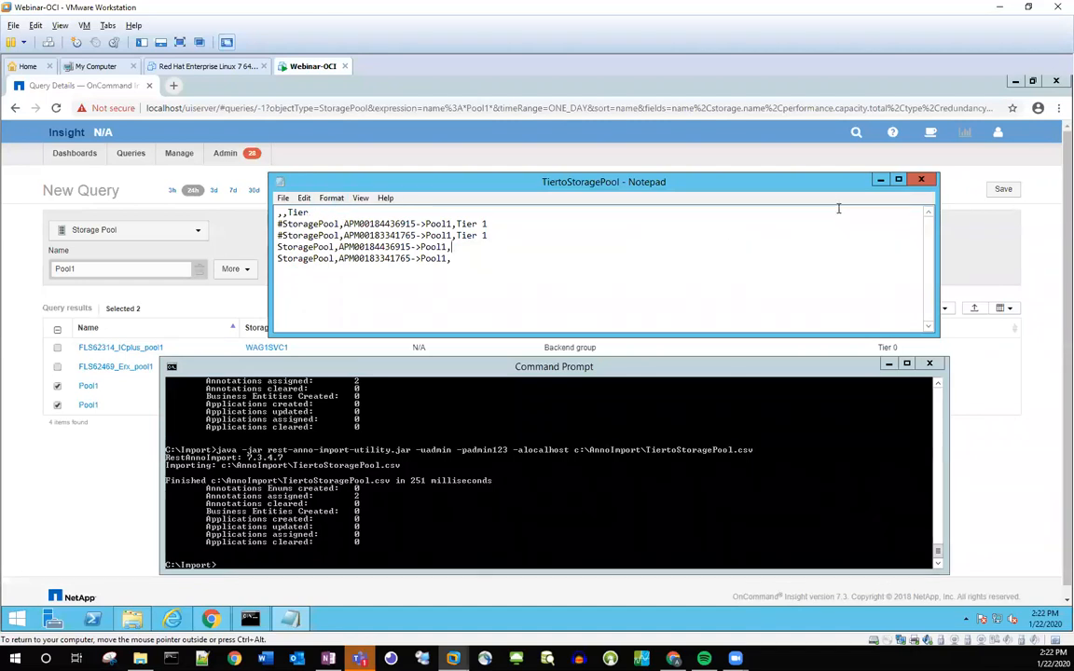
pyautogui.hotkey('alt', 'F4')
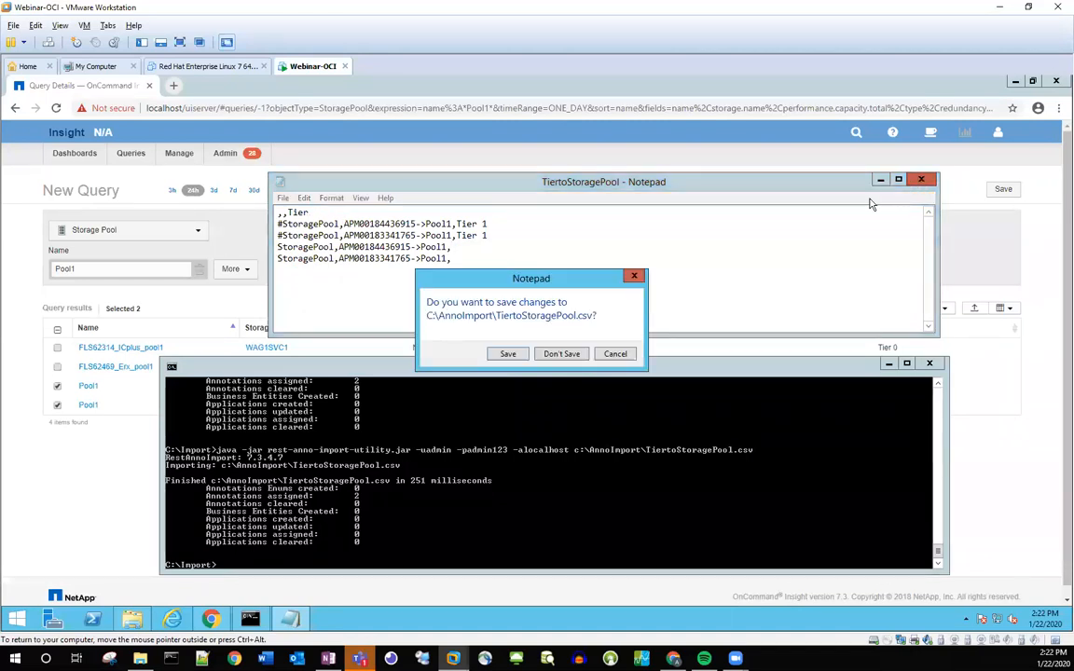
pyautogui.click(508, 354)
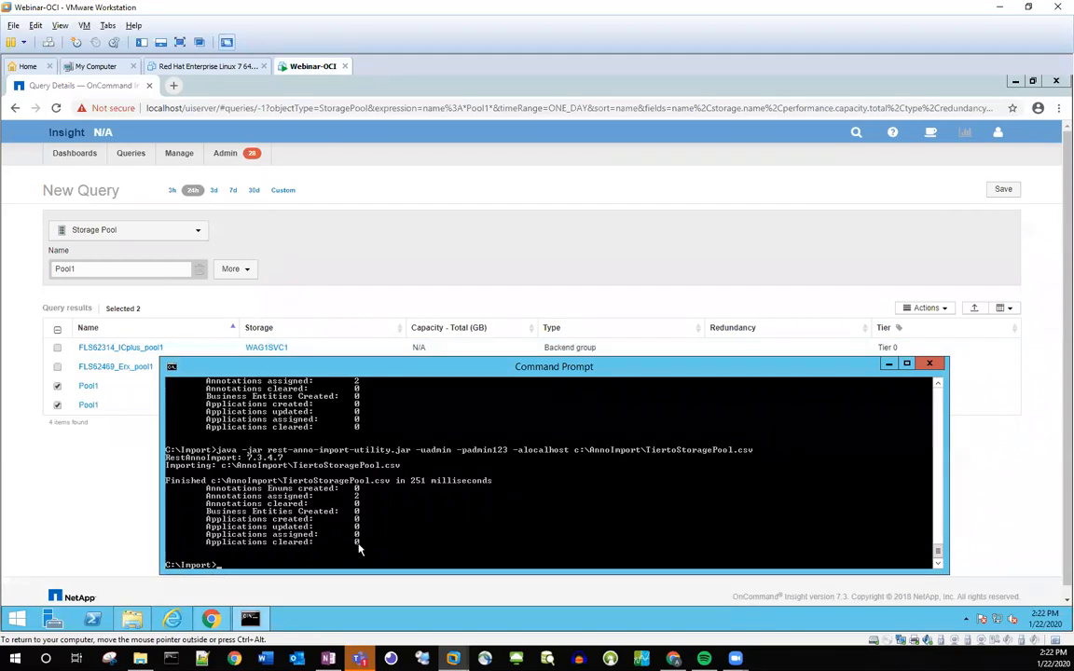
# Rerun the annotation import for c:\AnnoImport\TiertoStoragePool.csv and reload the Storage Pool query in OnCommand Insight
pyautogui.press('Up')
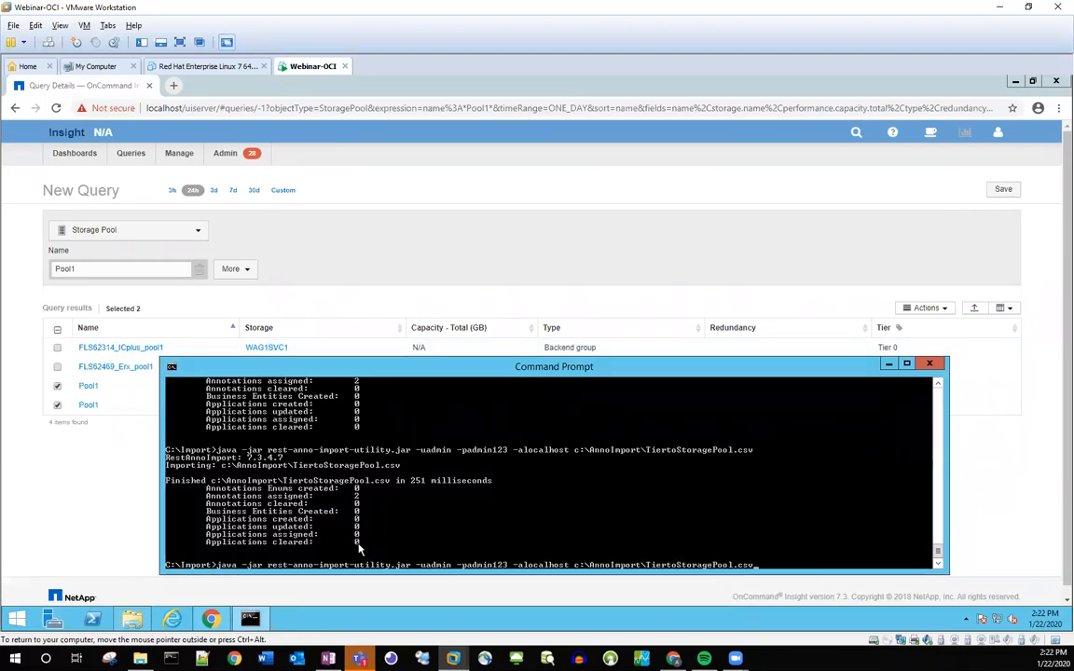
pyautogui.press('Return')
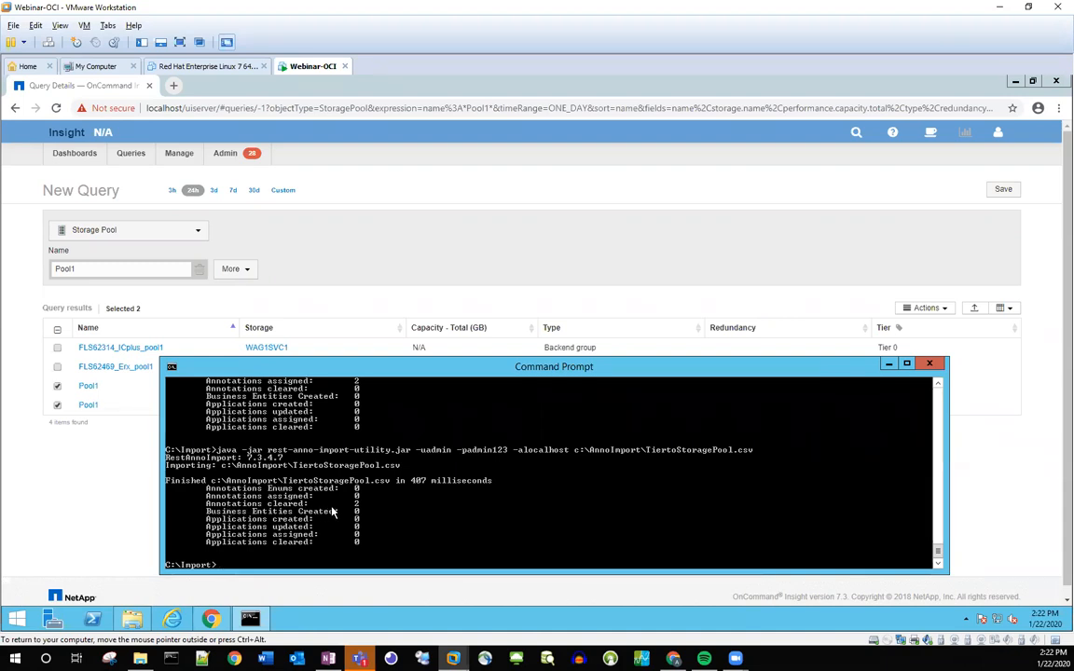
pyautogui.click(114, 501)
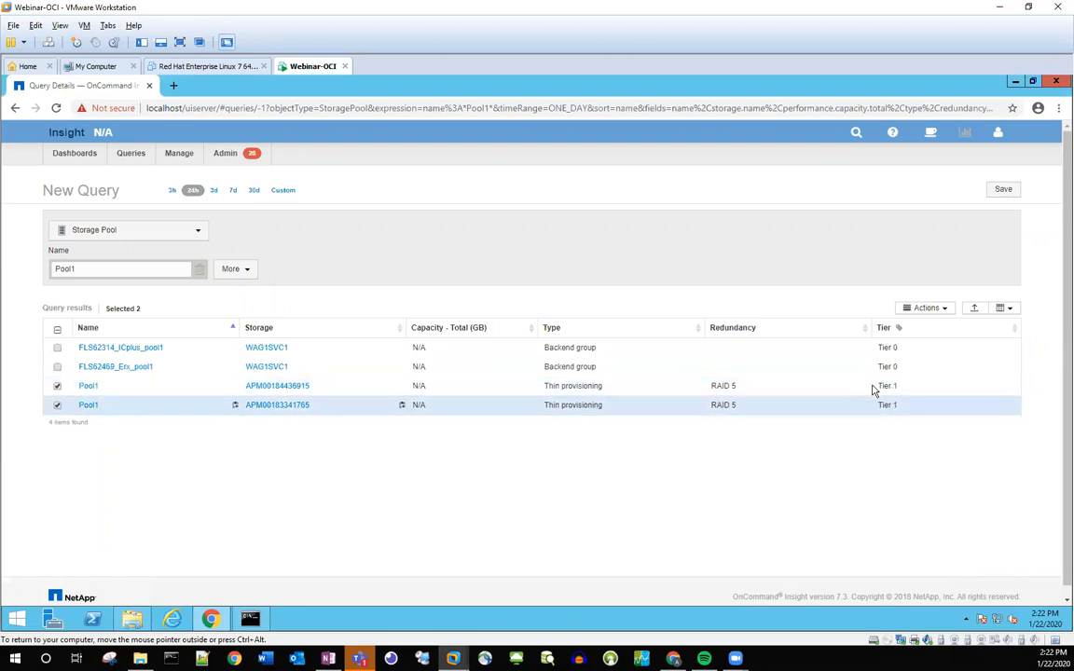
pyautogui.click(56, 108)
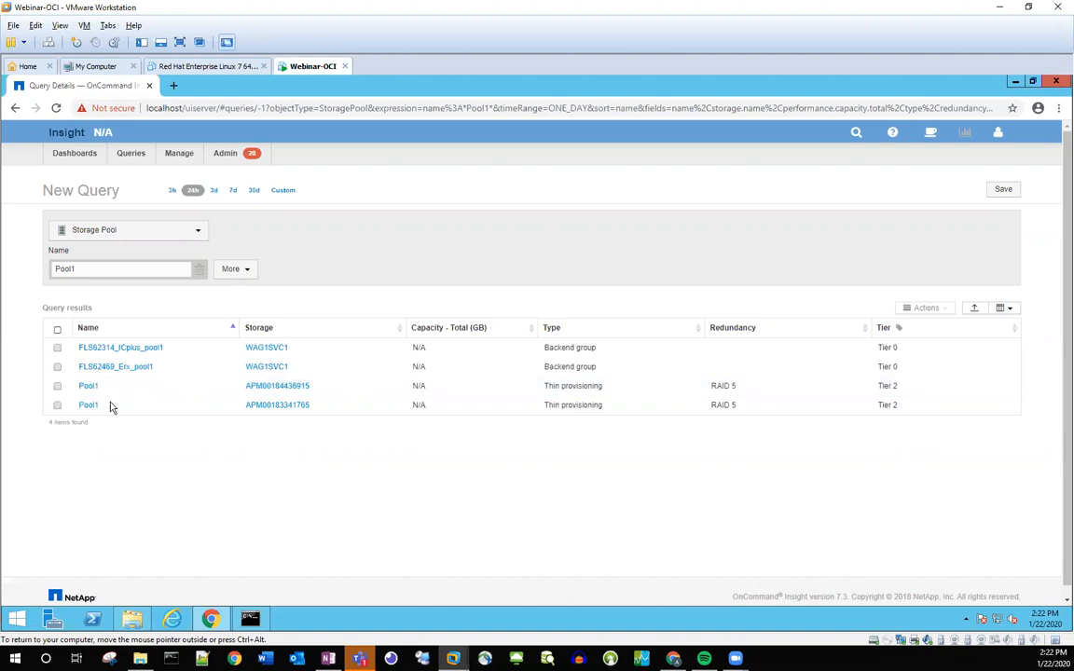
# Remove the Tier annotation from the two storage pools named Pool1 in the query results
pyautogui.click(57, 386)
pyautogui.click(57, 406)
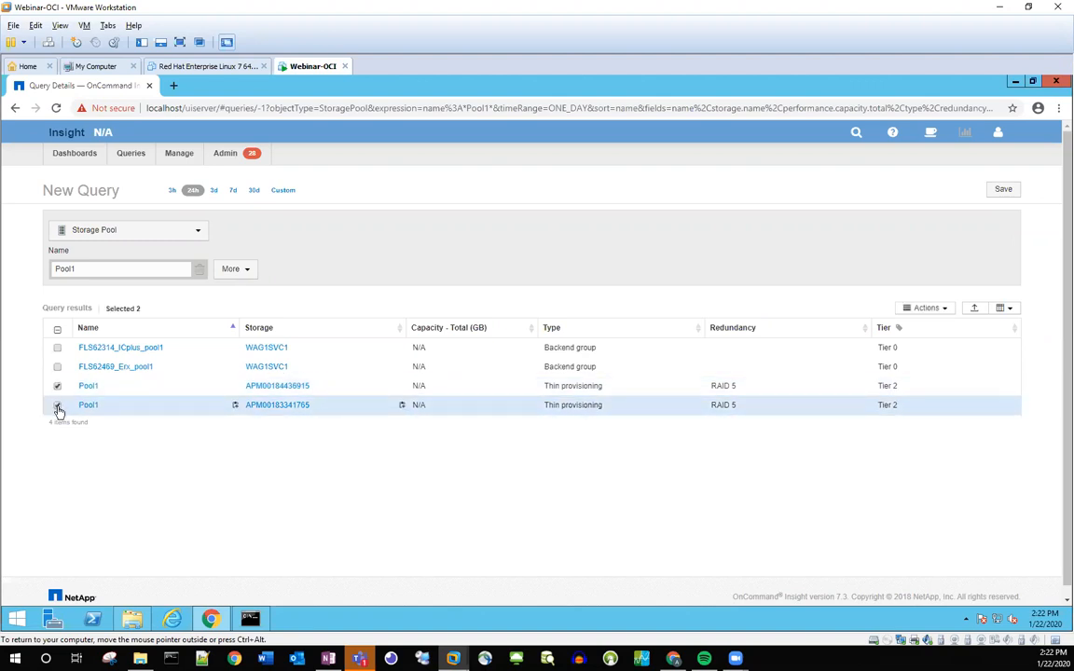
pyautogui.click(945, 309)
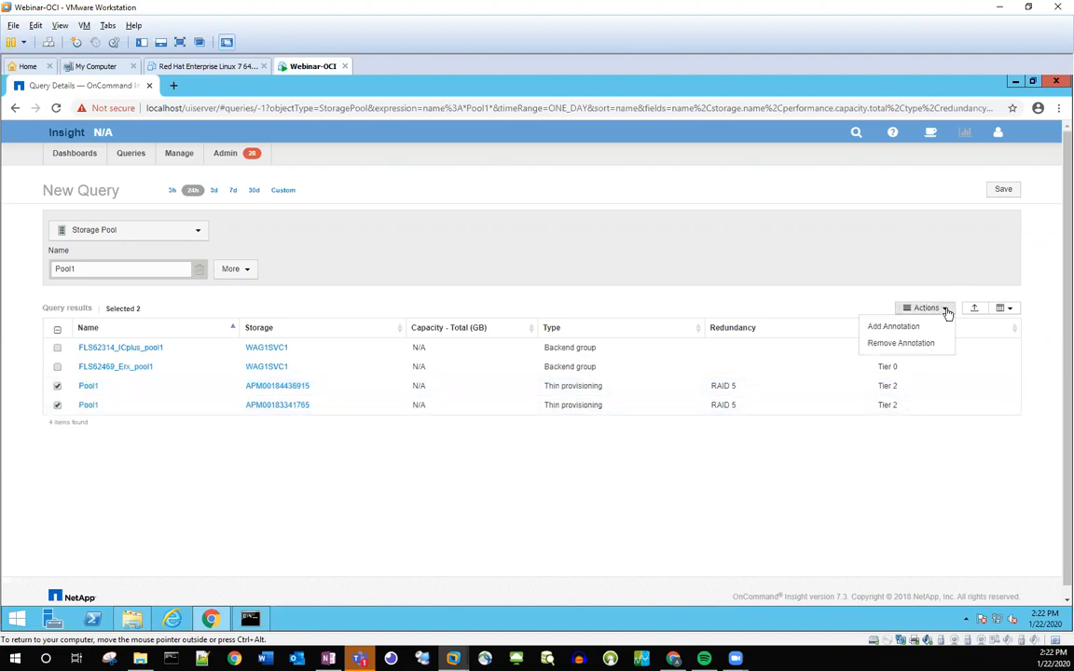
pyautogui.click(893, 343)
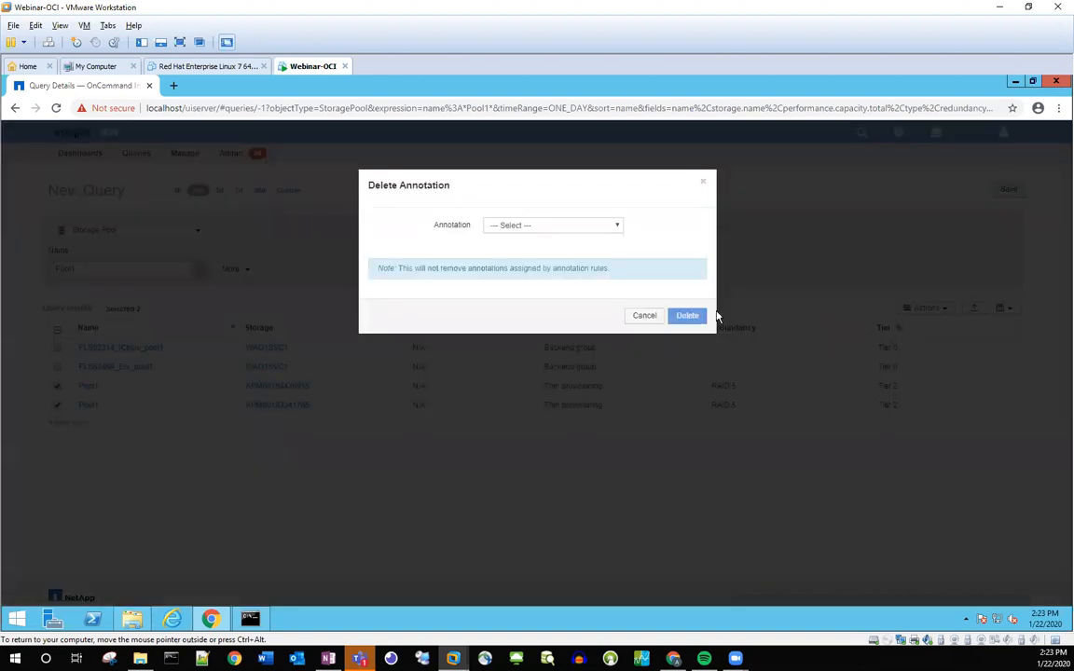
pyautogui.click(593, 228)
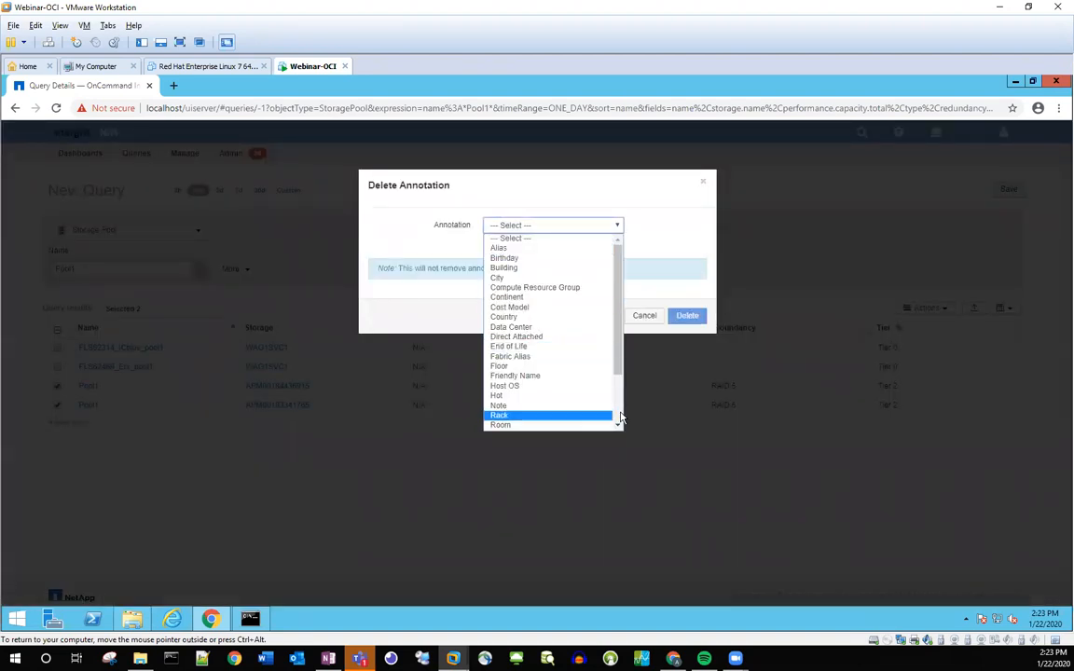
pyautogui.scroll(-2, 598, 420)
pyautogui.click(578, 413)
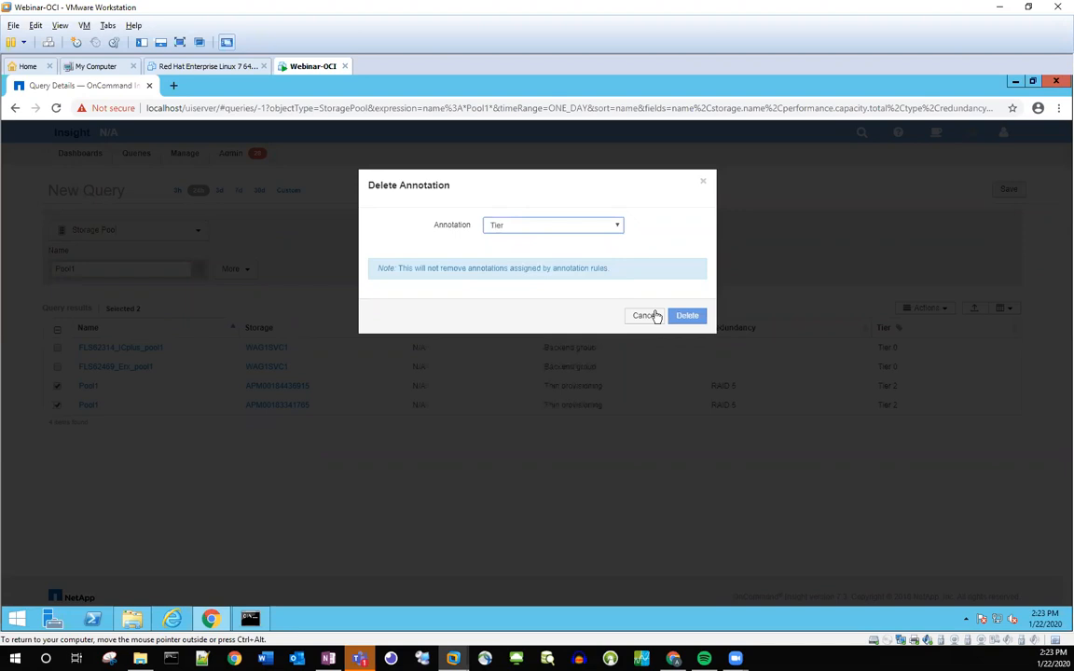
pyautogui.click(695, 317)
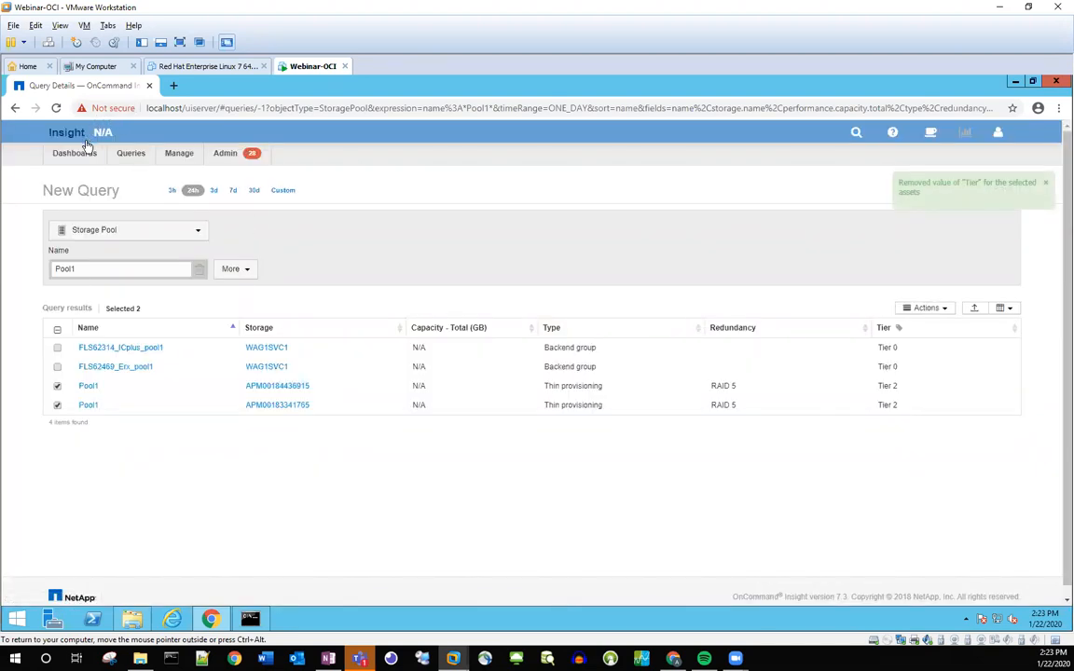
pyautogui.click(56, 108)
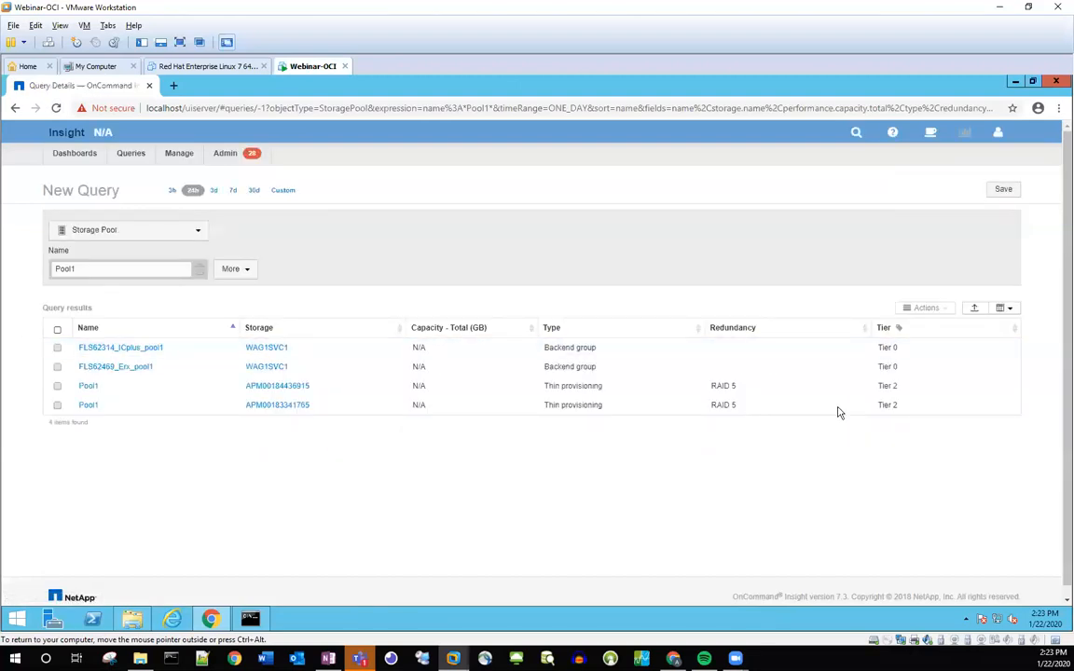
pyautogui.click(88, 386)
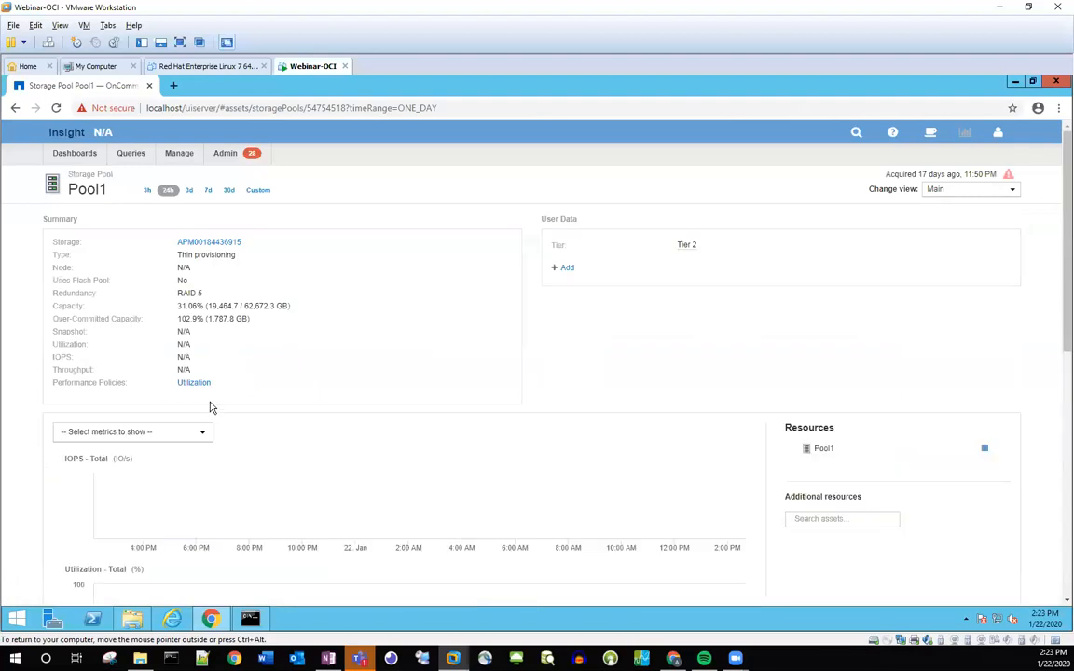
pyautogui.moveTo(695, 249)
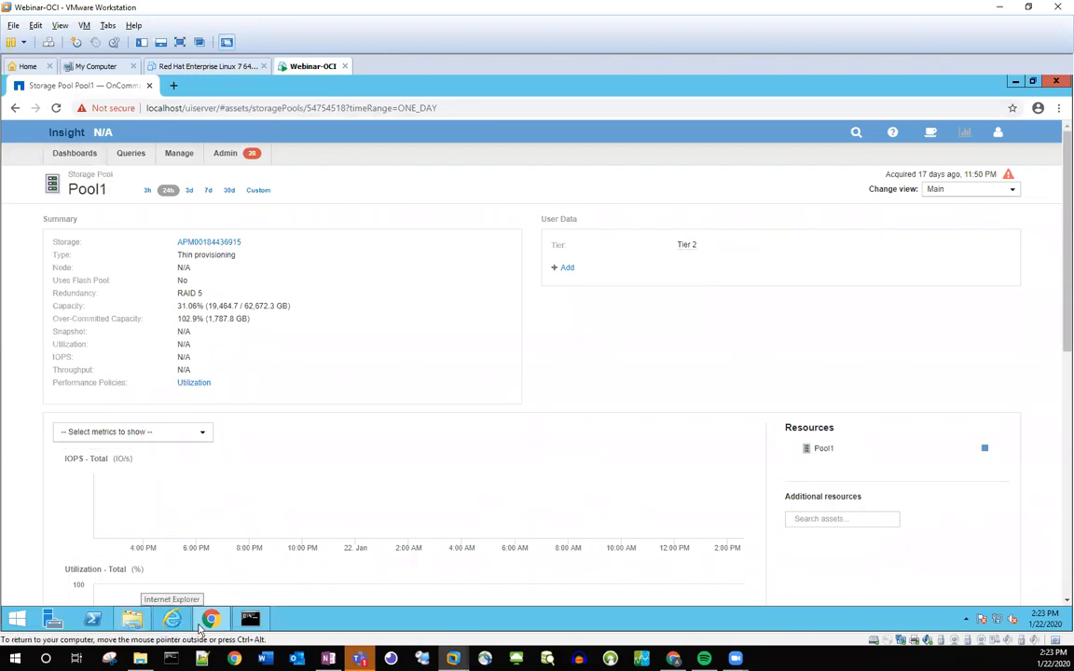
# In the Command Prompt, recall the annotation import command and change its input file to c:\AnnoImport\CostModelToIntVolume.csv
pyautogui.moveTo(254, 618)
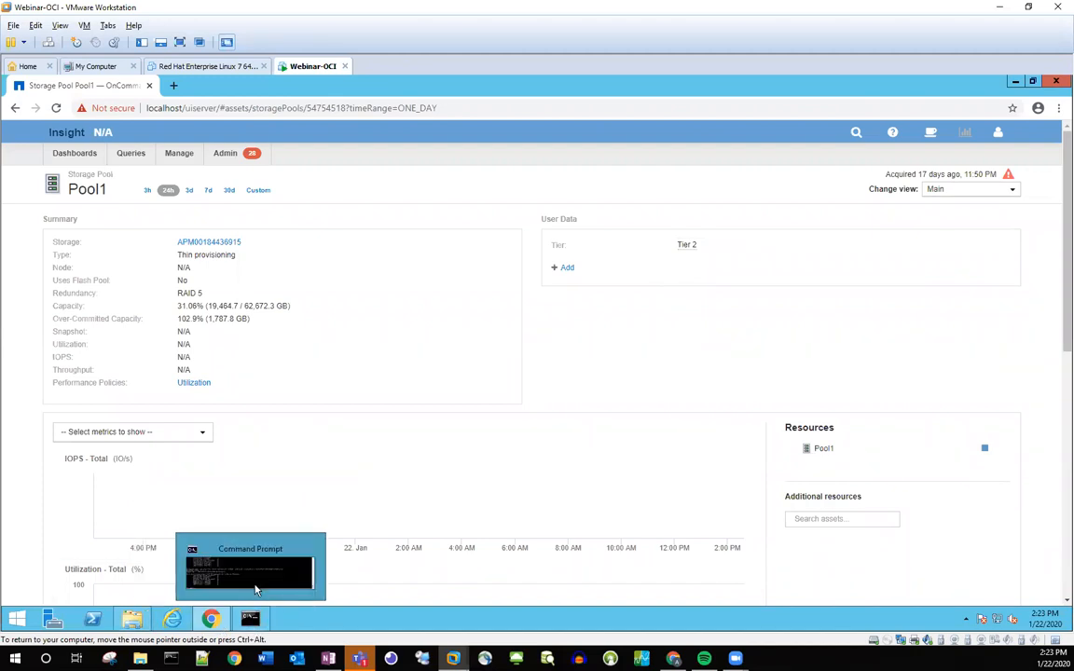
pyautogui.click(257, 586)
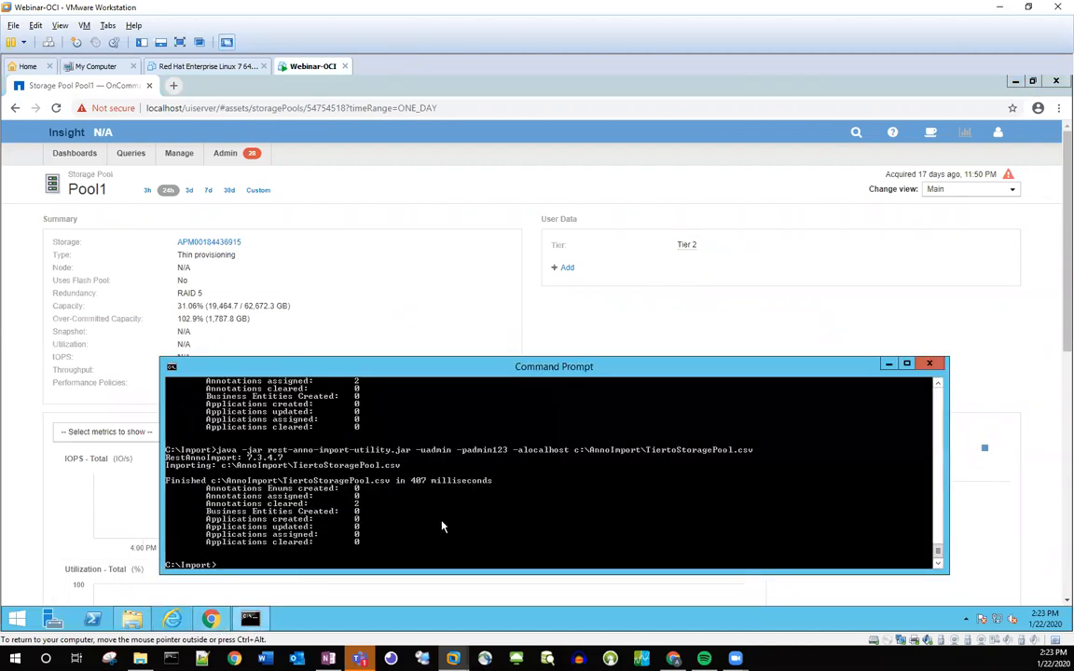
pyautogui.click(145, 590)
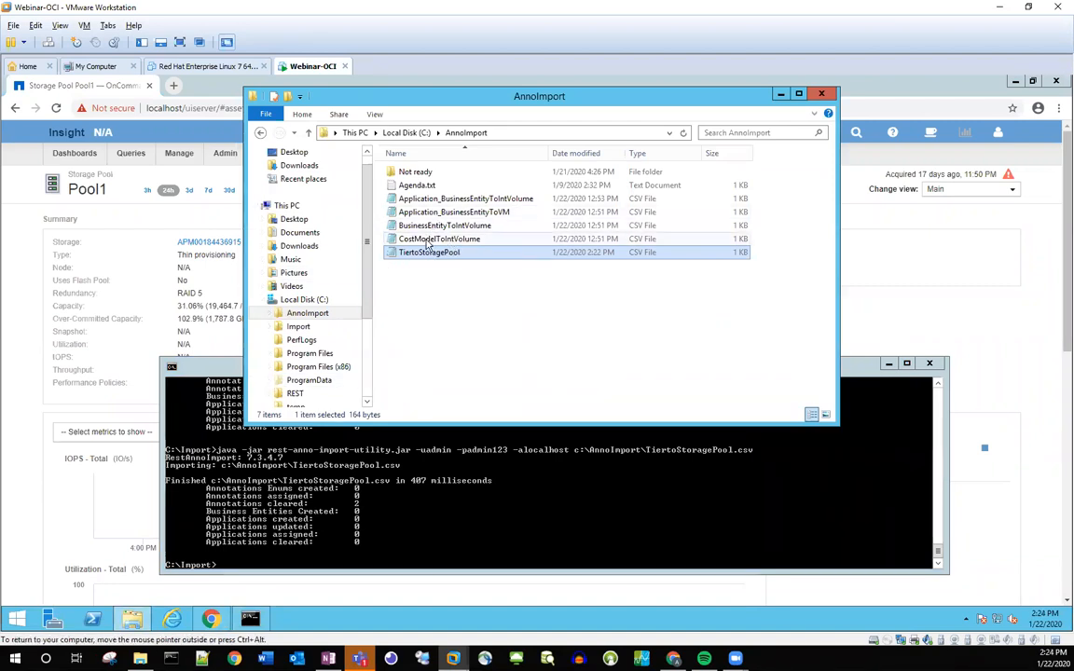
pyautogui.click(387, 549)
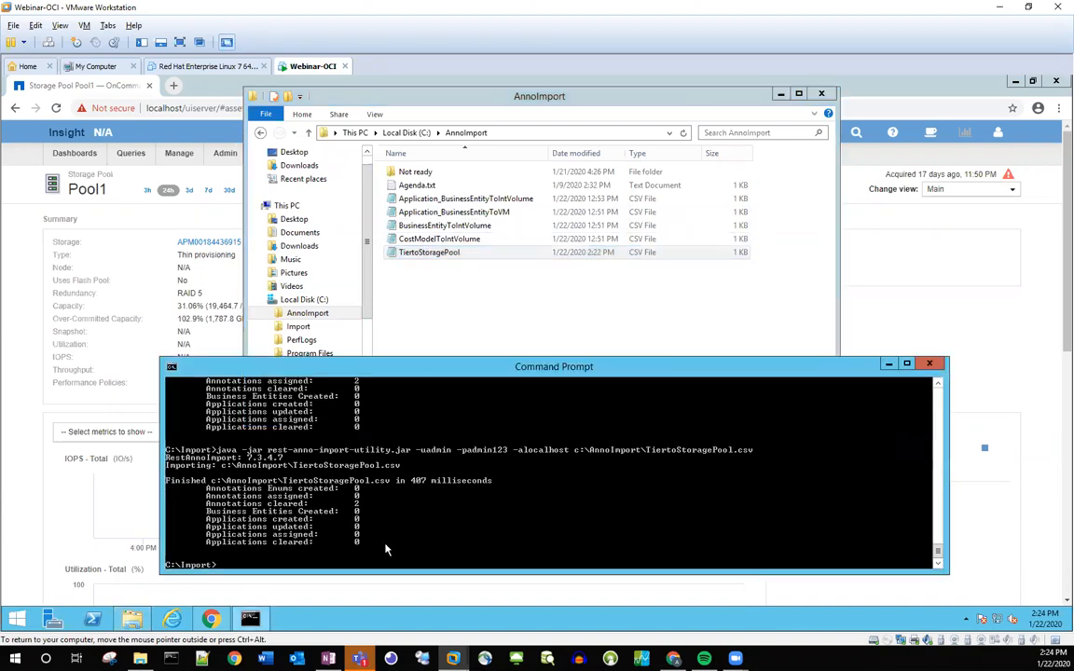
pyautogui.press('Up')
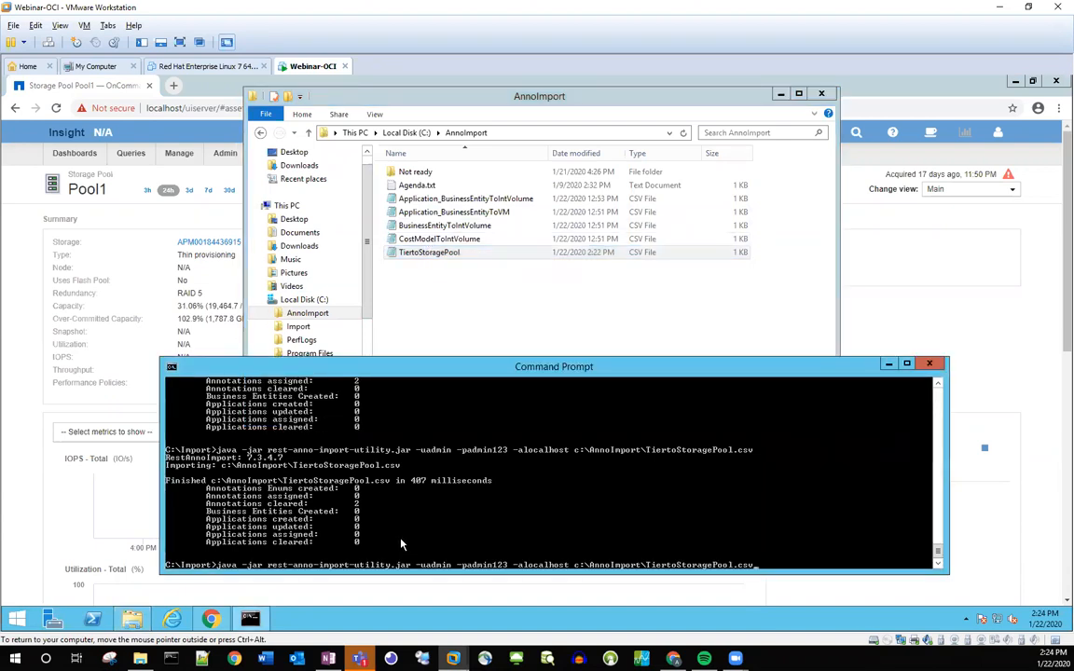
pyautogui.press('BackSpace')
pyautogui.press('BackSpace')
pyautogui.press('BackSpace')
pyautogui.press('BackSpace')
pyautogui.press('BackSpace')
pyautogui.press('BackSpace')
pyautogui.press('BackSpace')
pyautogui.press('BackSpace')
pyautogui.press('BackSpace')
pyautogui.press('BackSpace')
pyautogui.press('BackSpace')
pyautogui.press('BackSpace')
pyautogui.press('BackSpace')
pyautogui.press('BackSpace')
pyautogui.press('BackSpace')
pyautogui.press('BackSpace')
pyautogui.press('BackSpace')
pyautogui.write('co')
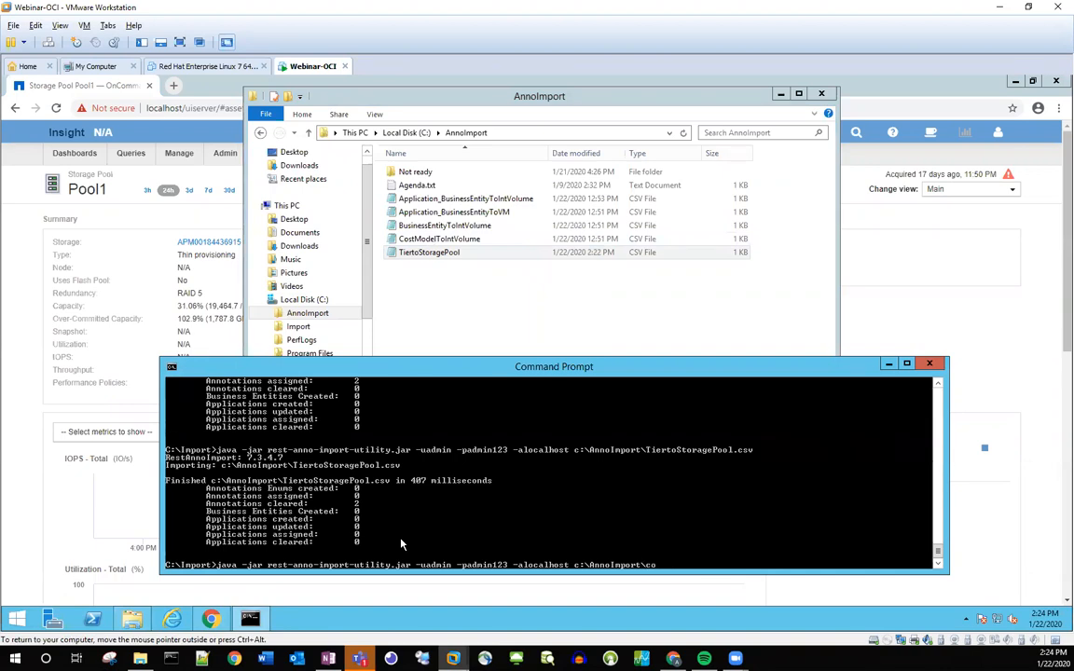
pyautogui.press('Tab')
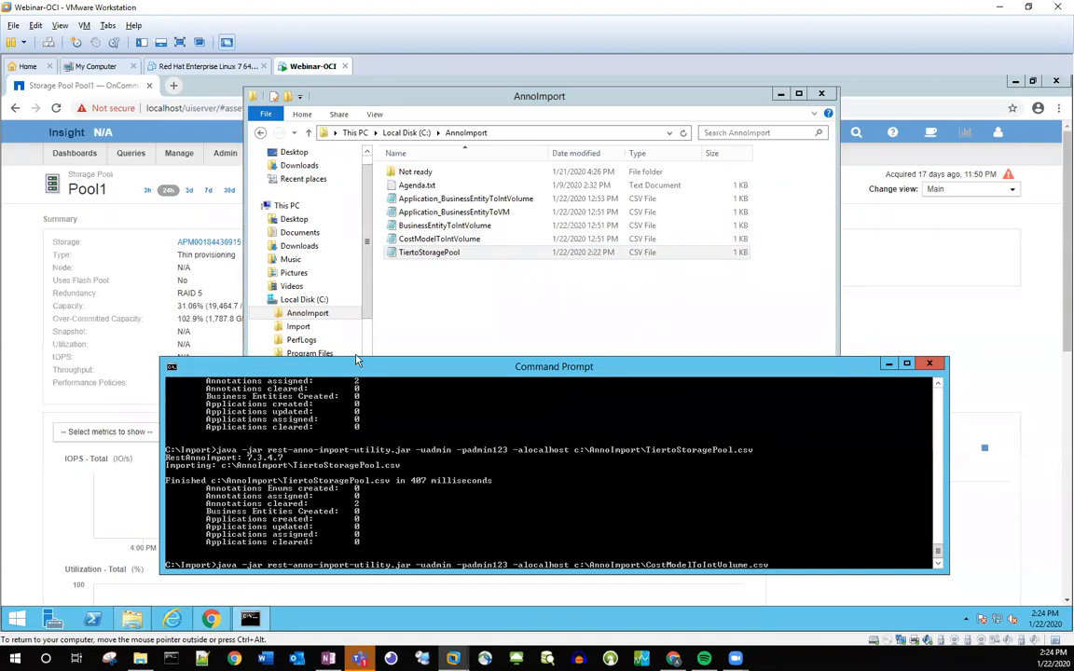
# Review the rows of CostModelToIntVolume.csv and the list values defined for the Cost Model annotation in OnCommand Insight
pyautogui.doubleClick(439, 240)
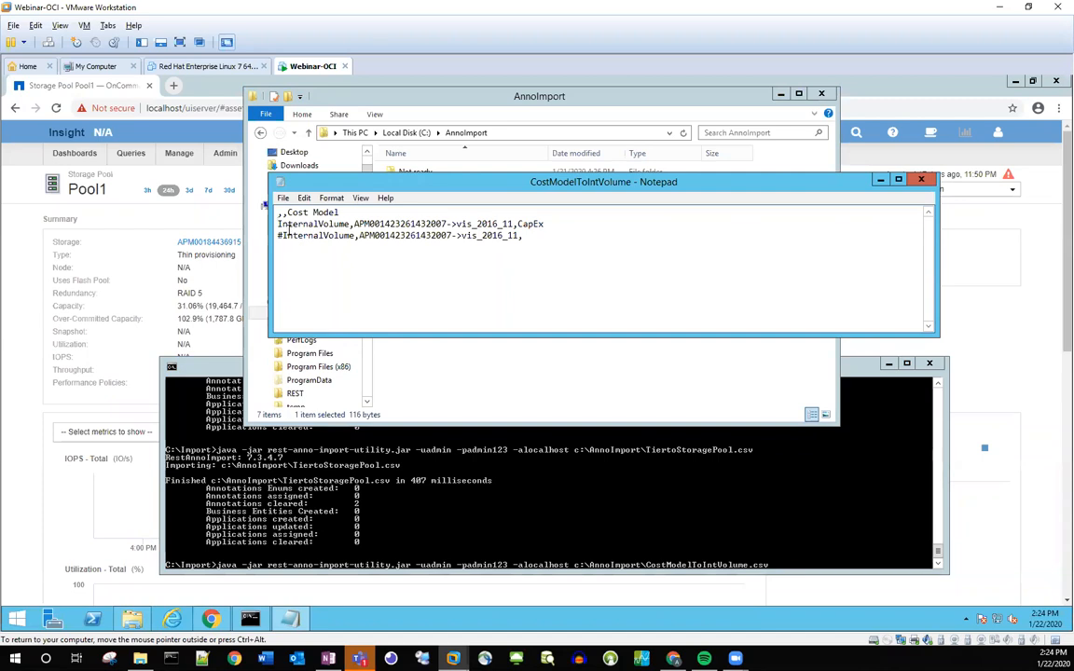
pyautogui.click(37, 443)
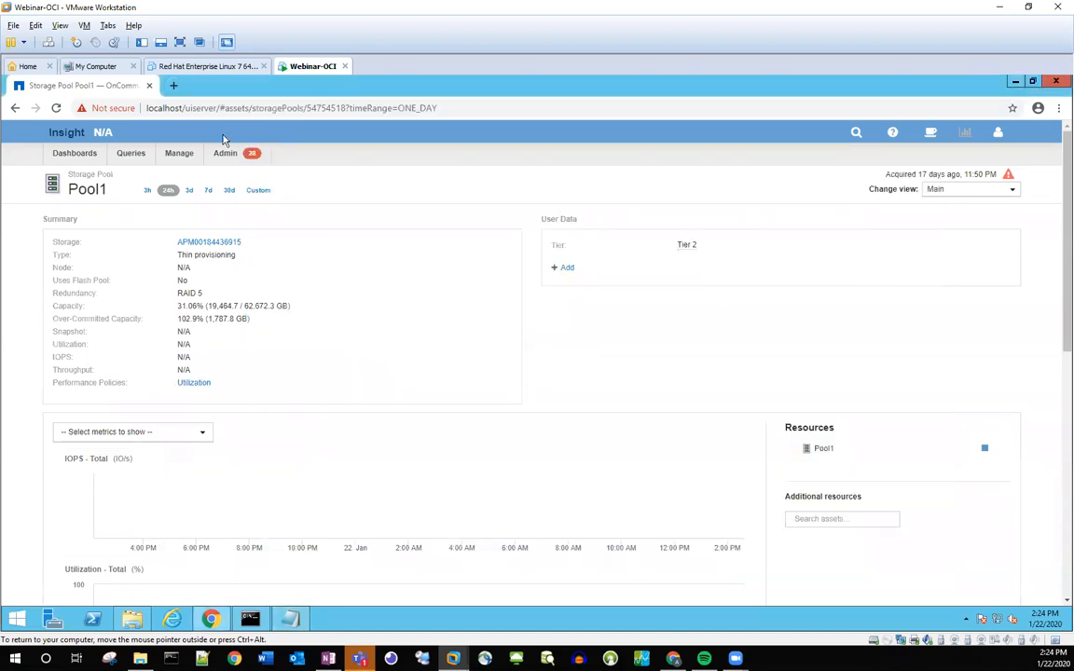
pyautogui.click(179, 154)
pyautogui.click(191, 177)
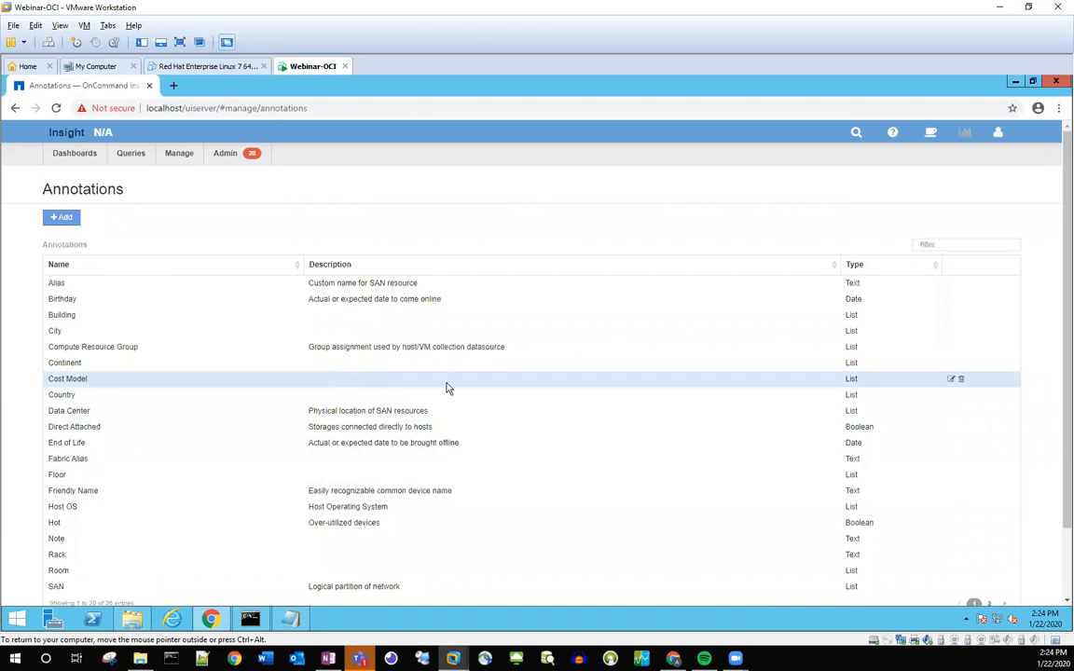
pyautogui.click(950, 379)
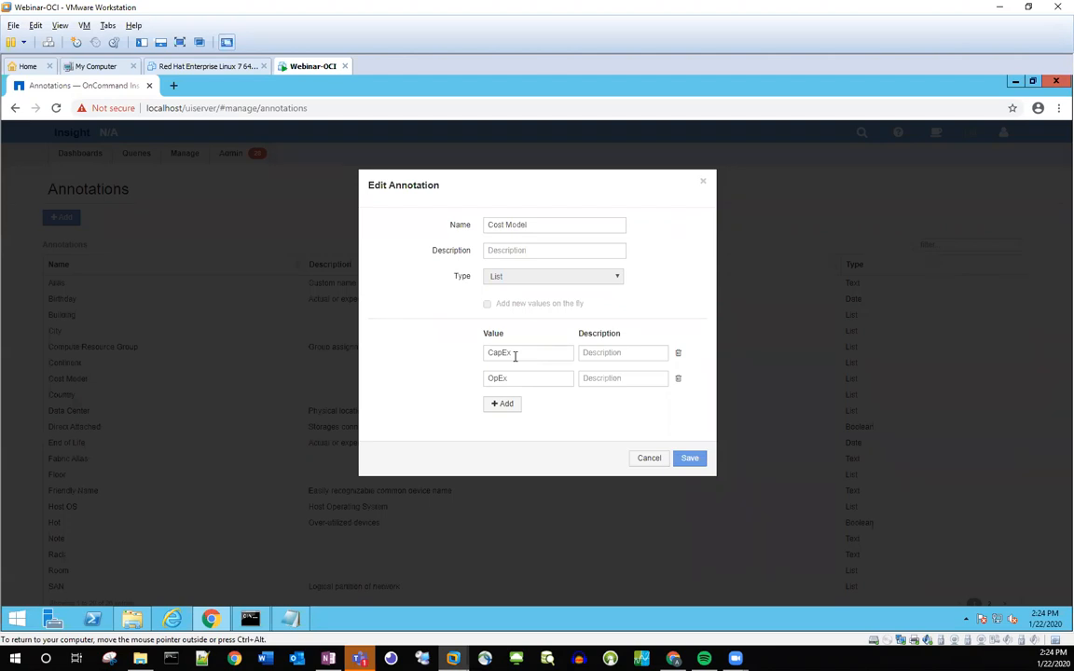
pyautogui.click(648, 460)
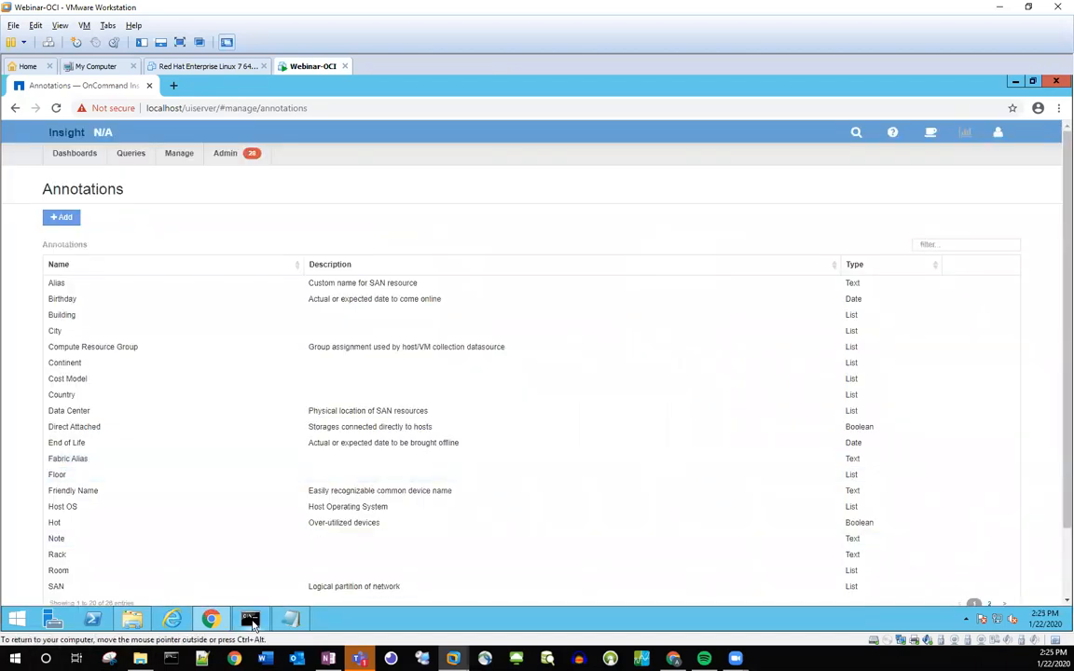
# Review the object type, storage name and volume name in the CapEx row of CostModelToIntVolume.csv
pyautogui.click(291, 619)
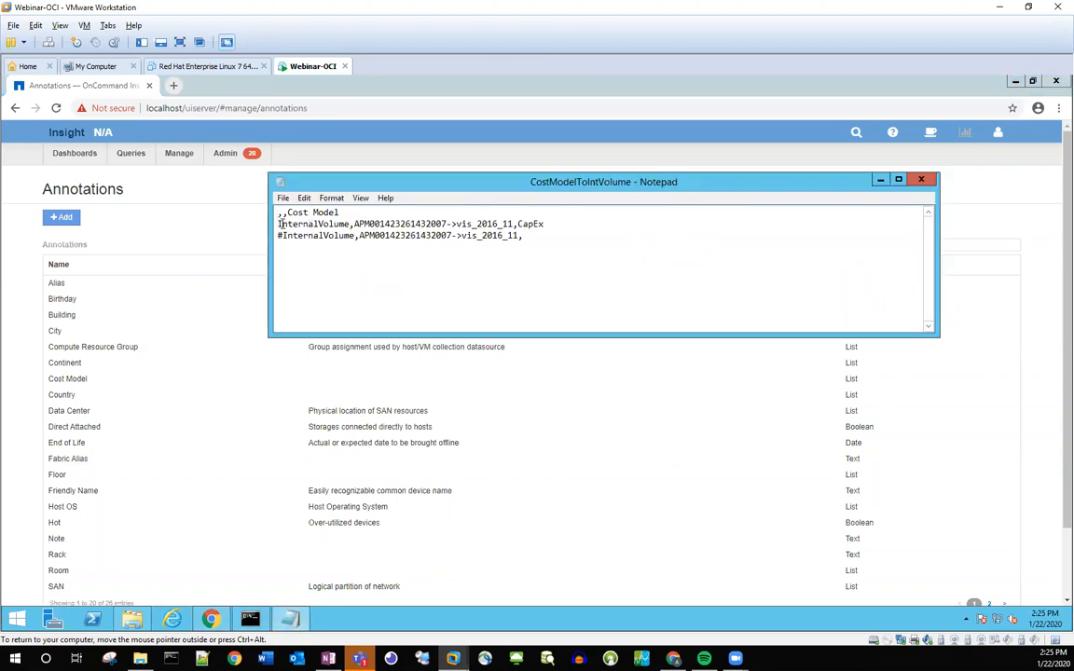
pyautogui.moveTo(280, 224); pyautogui.dragTo(354, 225)
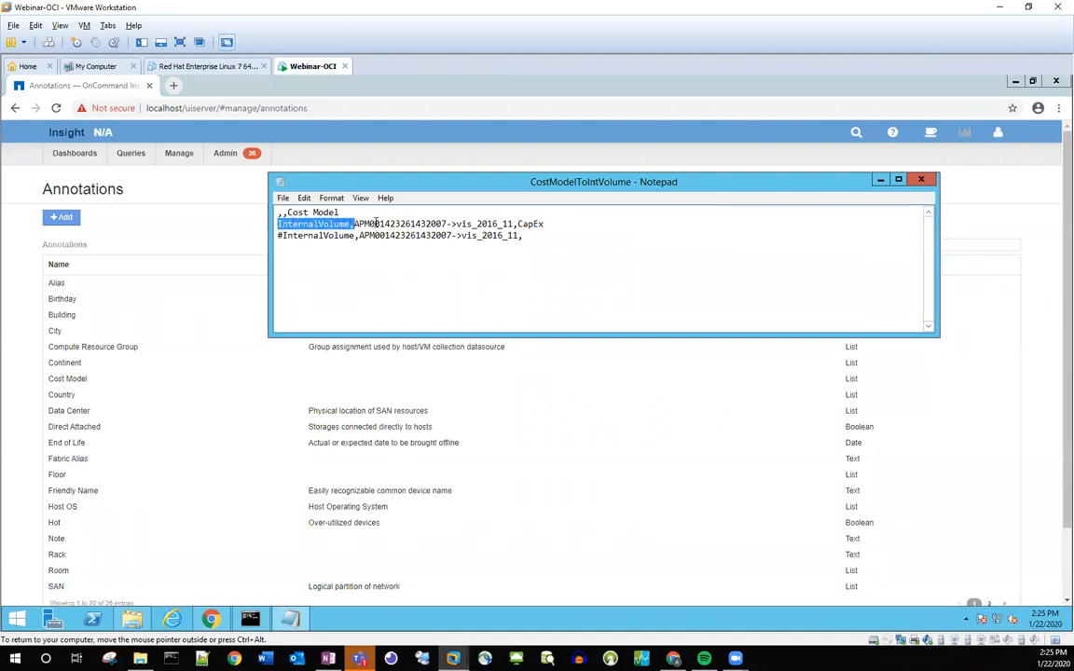
pyautogui.click(344, 237)
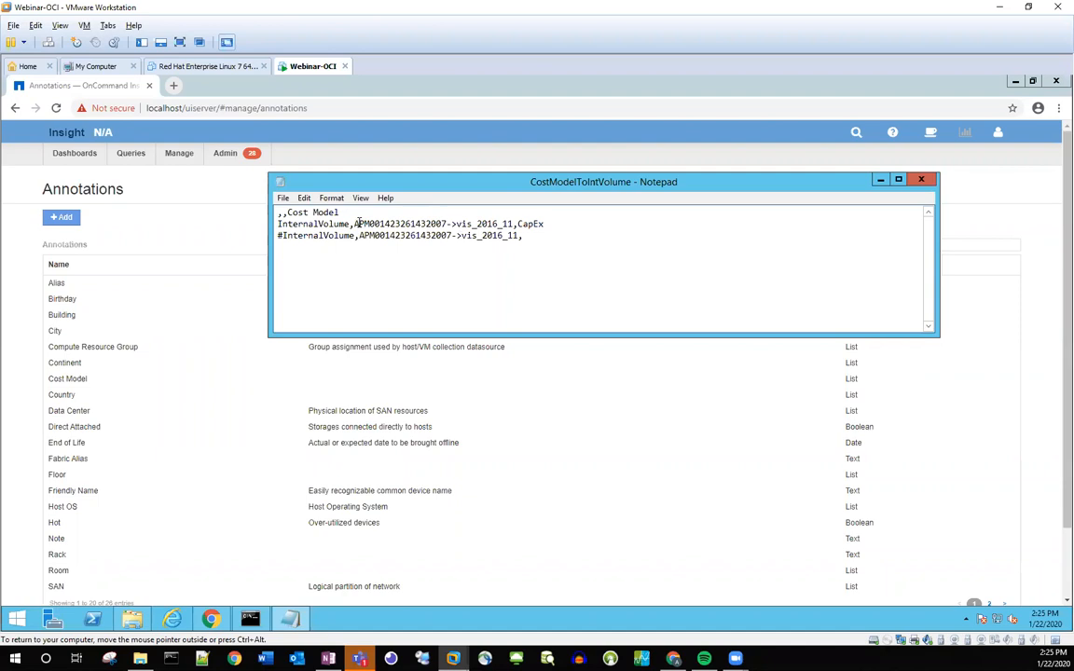
pyautogui.moveTo(359, 224); pyautogui.dragTo(445, 225)
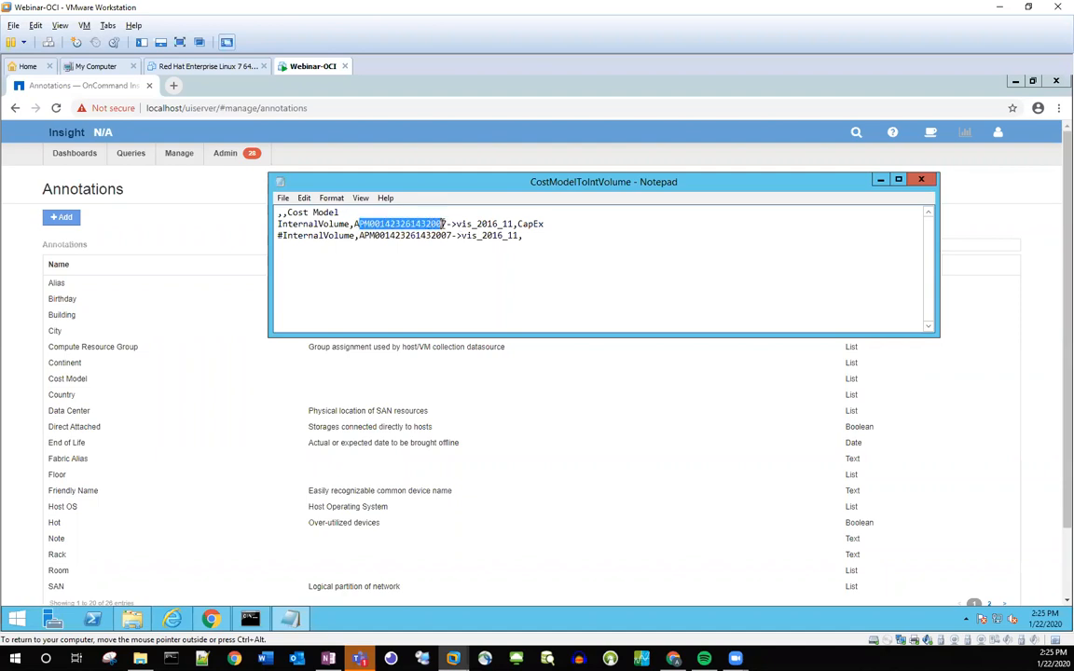
pyautogui.moveTo(457, 224); pyautogui.dragTo(511, 223)
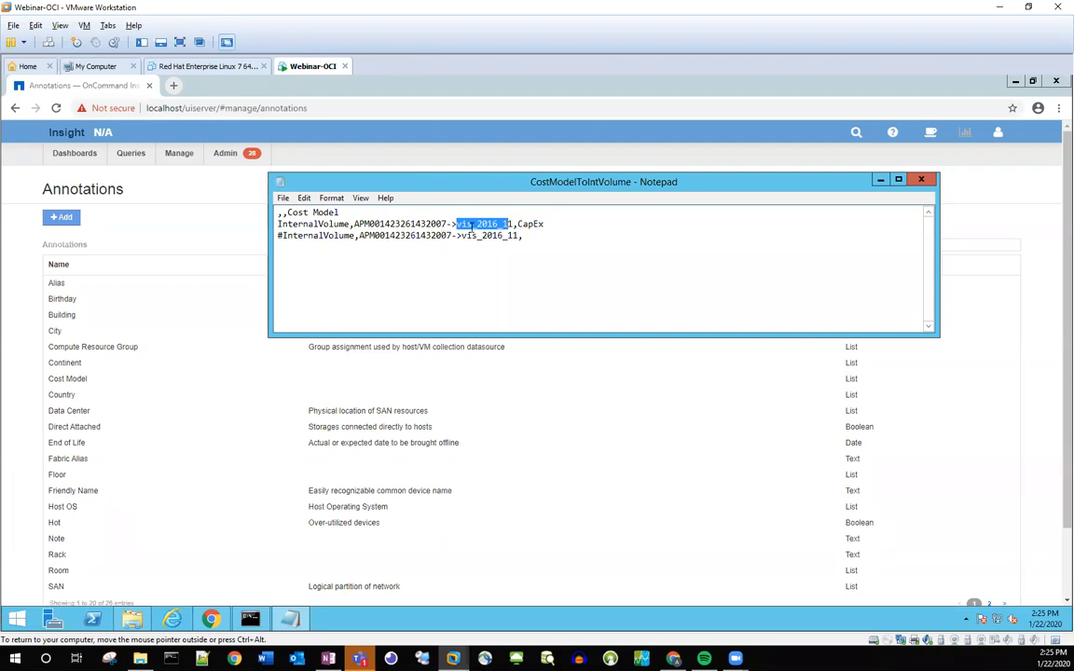
# Run the prepared annotation import command for c:\AnnoImport\CostModelToIntVolume.csv in the Command Prompt
pyautogui.click(252, 627)
pyautogui.moveTo(503, 437); pyautogui.dragTo(503, 366)
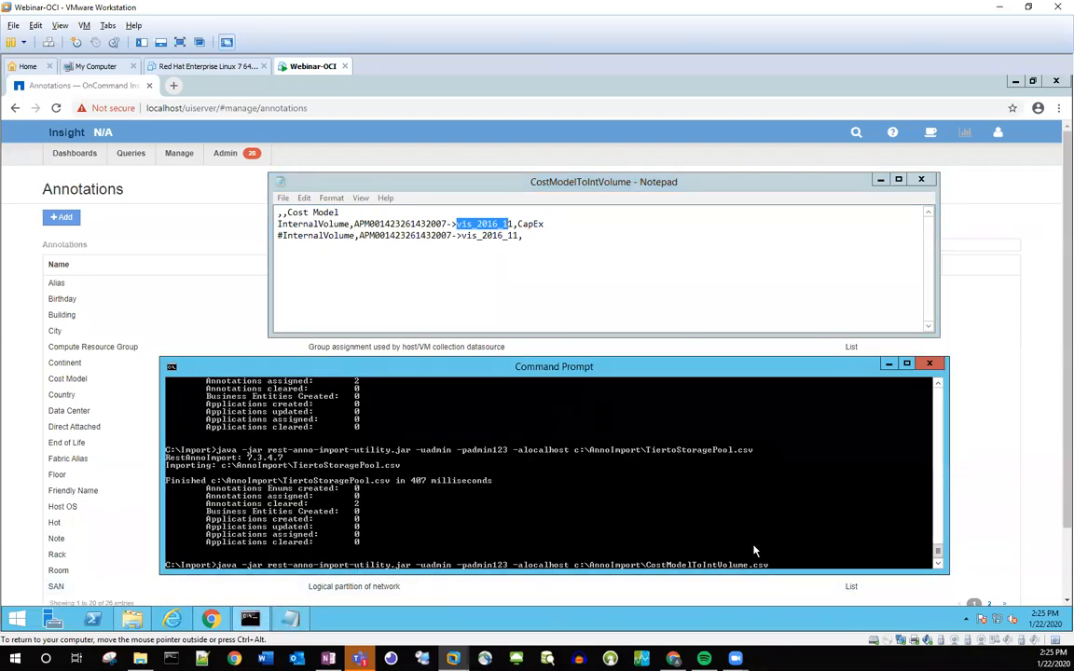
pyautogui.press('Return')
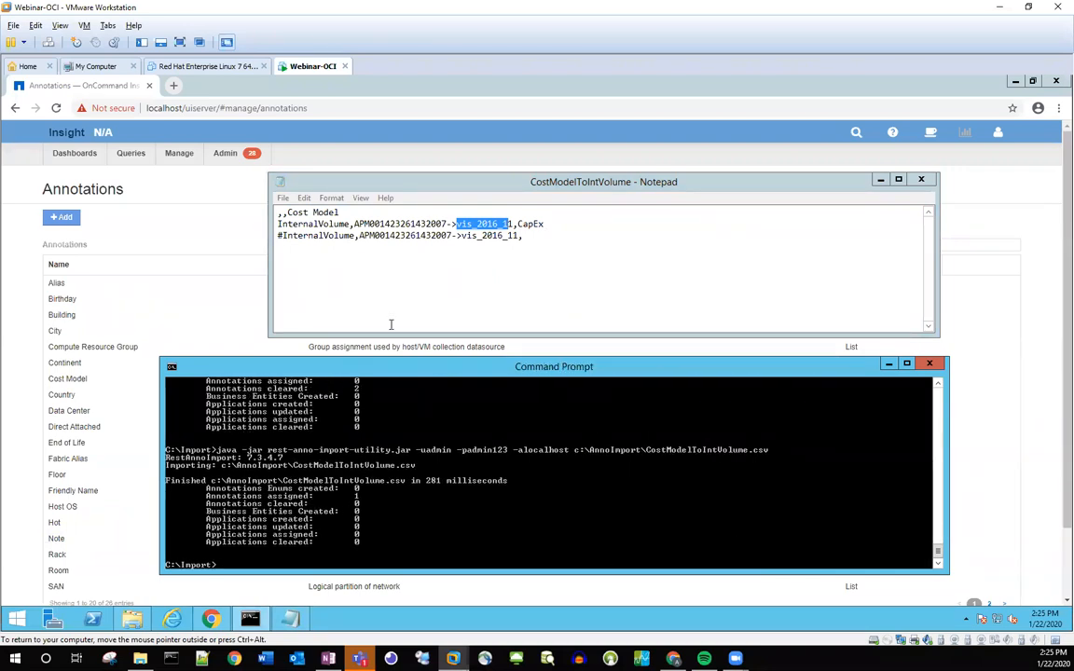
# Copy the volume name vis_2016_11 from the CapEx row of CostModelToIntVolume.csv
pyautogui.click(486, 272)
pyautogui.doubleClick(481, 225)
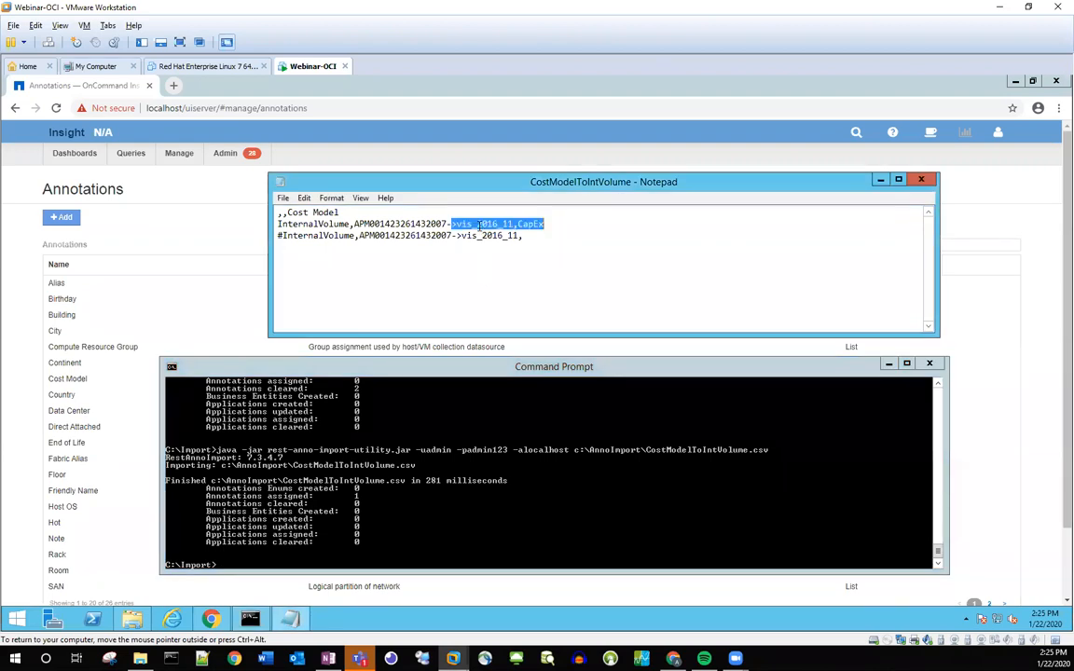
pyautogui.click(457, 224)
pyautogui.moveTo(457, 225); pyautogui.dragTo(514, 225)
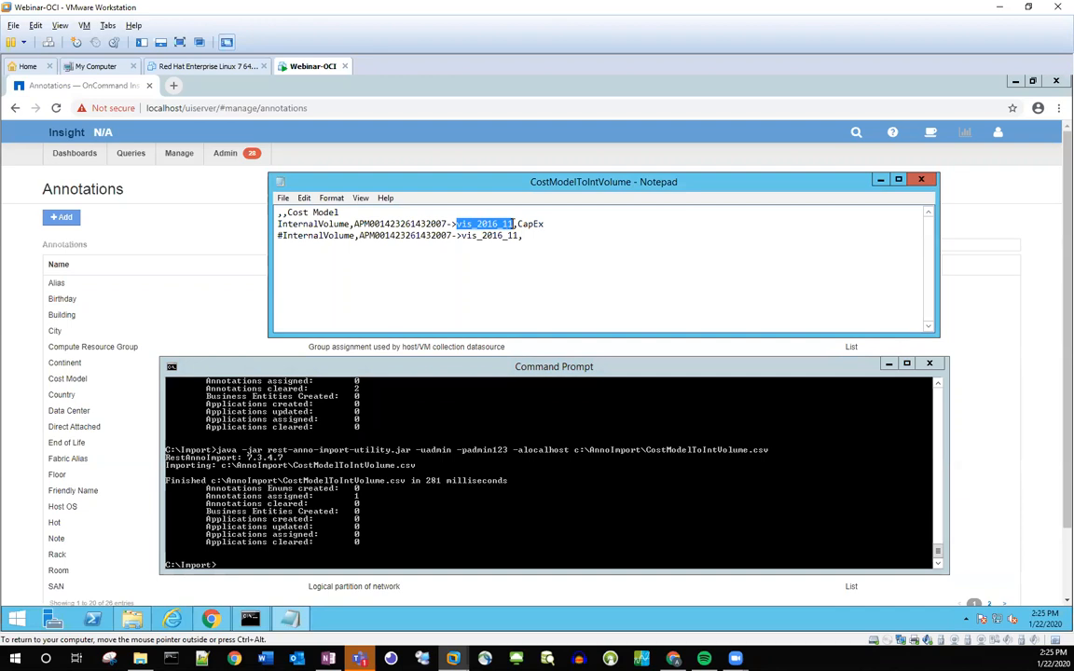
pyautogui.rightClick(495, 224)
pyautogui.click(518, 264)
# Create a new Internal Volume query in OnCommand Insight and filter it by the copied name vis_2016_11
pyautogui.click(240, 238)
pyautogui.moveTo(132, 151)
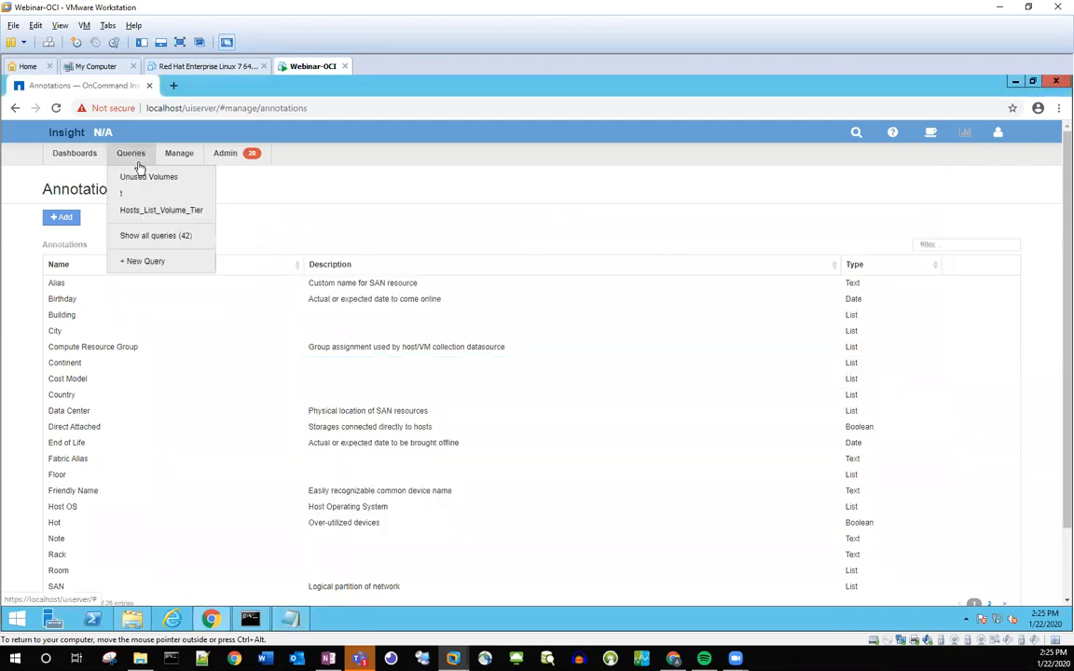
pyautogui.click(149, 263)
pyautogui.click(164, 230)
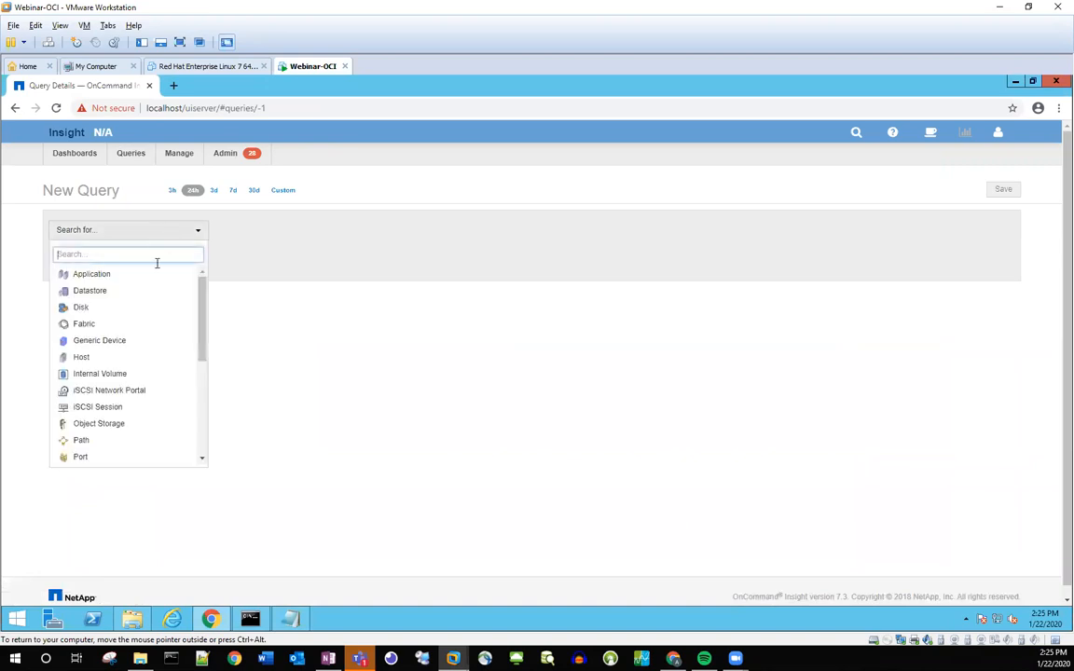
pyautogui.click(118, 374)
pyautogui.click(119, 272)
pyautogui.rightClick(119, 271)
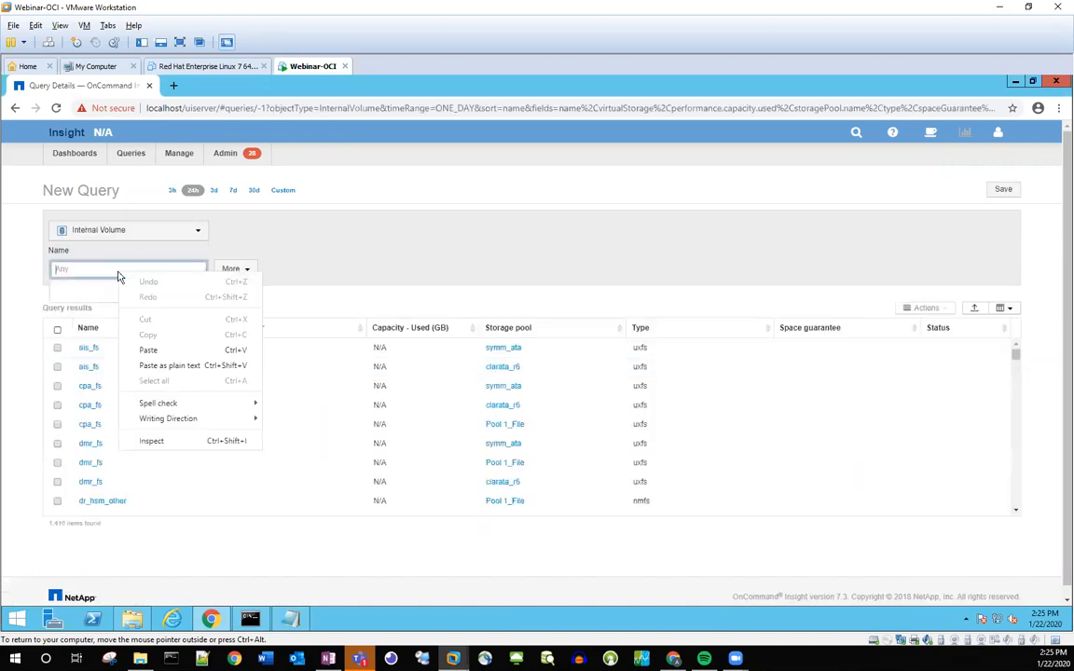
pyautogui.click(149, 350)
pyautogui.click(166, 290)
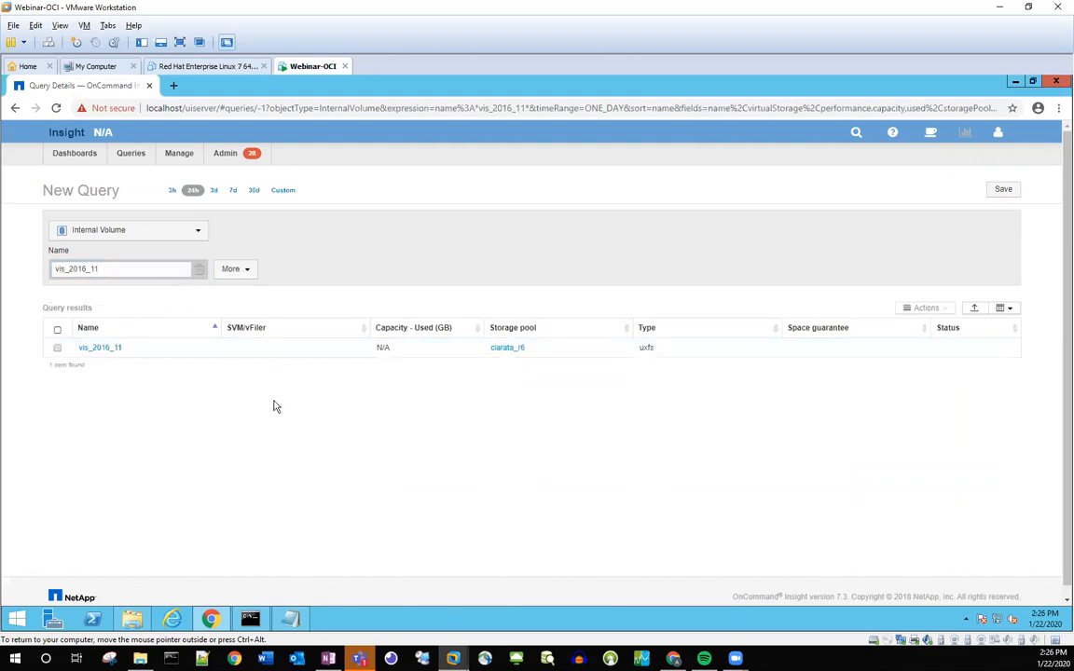
# Open the details of internal volume vis_2016_11 and check its Cost Model annotation under User Data
pyautogui.click(110, 350)
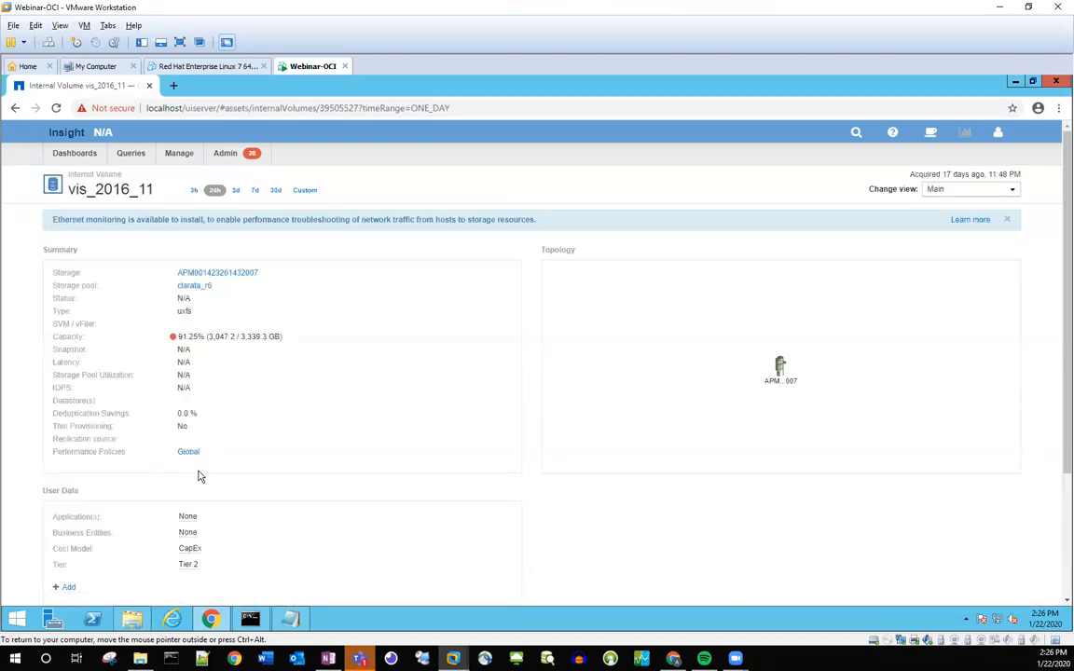
pyautogui.scroll(-1, 211, 453)
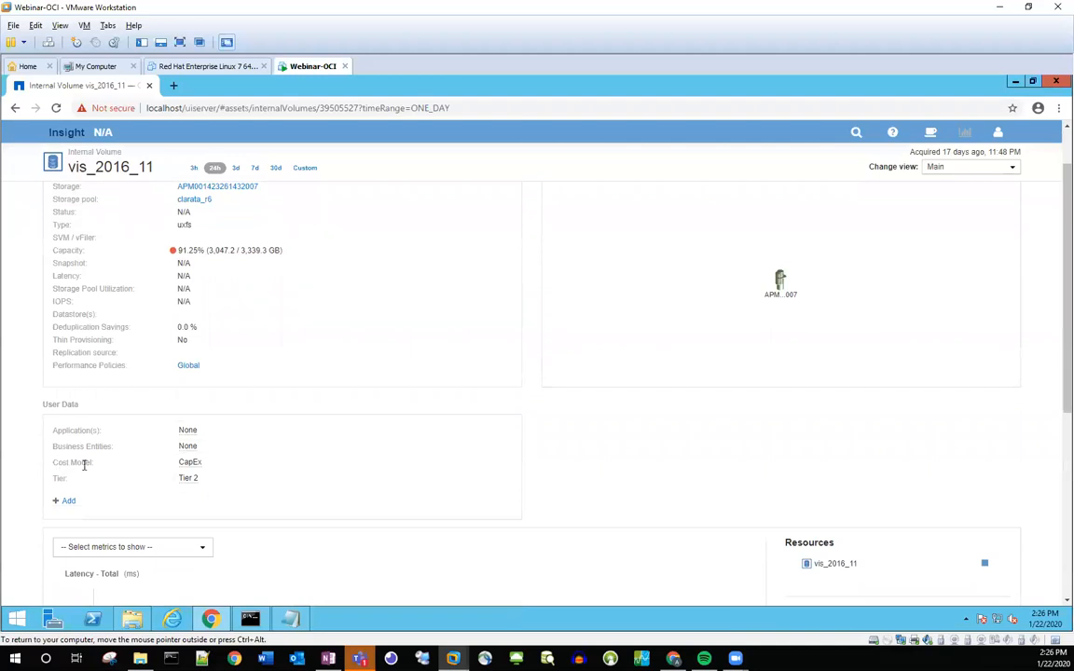
pyautogui.moveTo(52, 464); pyautogui.dragTo(108, 470)
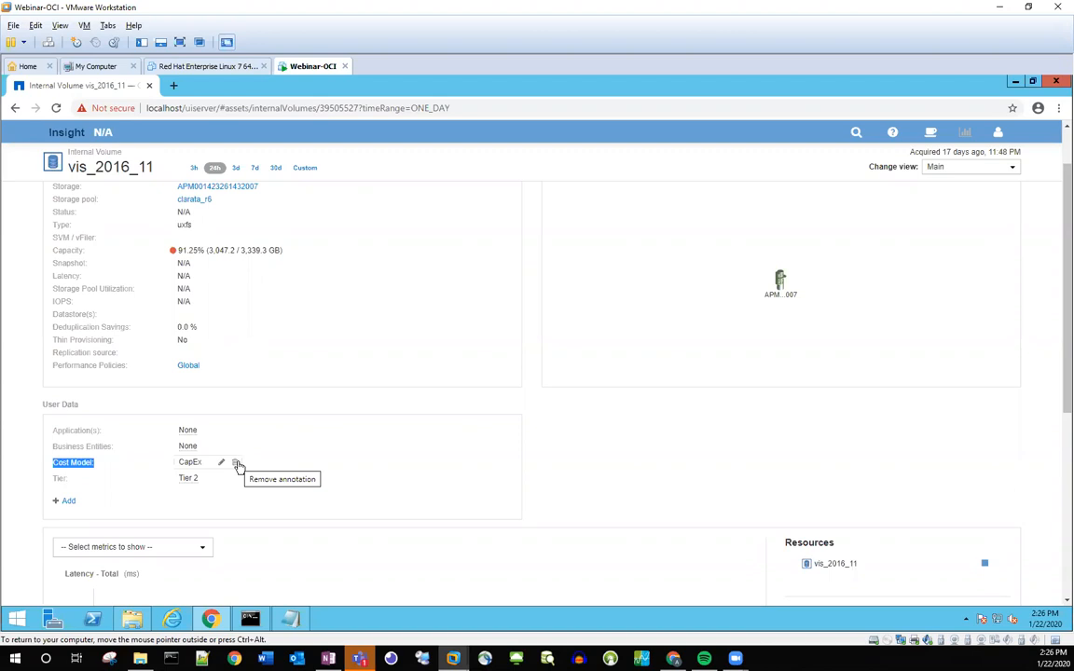
# Examine the commented-out row in CostModelToIntVolume.csv that clears the Cost Model value
pyautogui.click(258, 620)
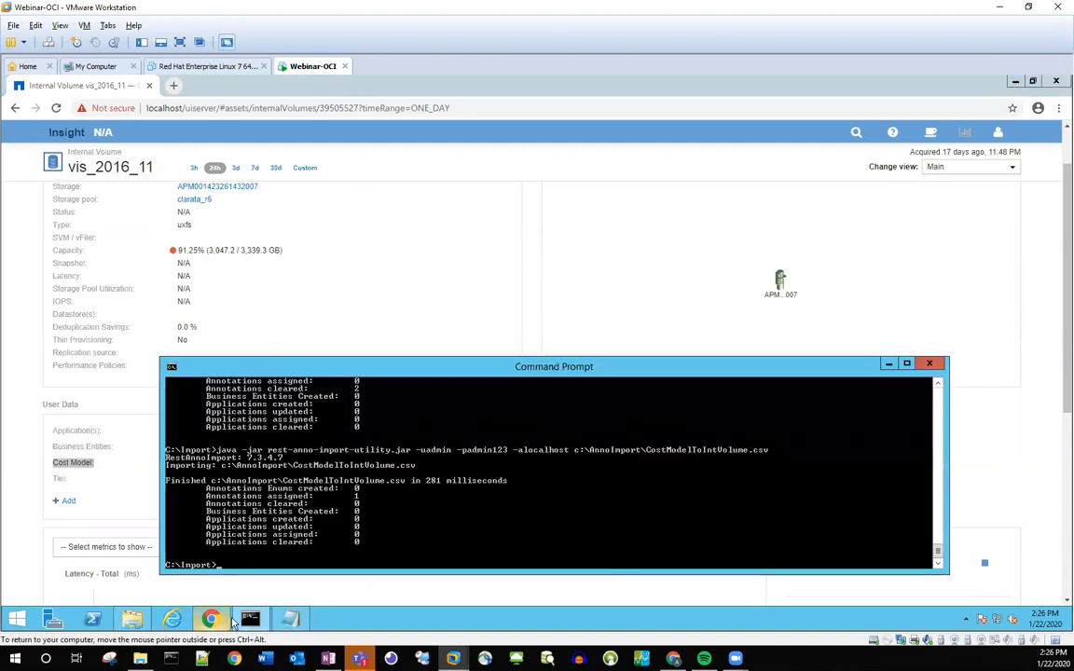
pyautogui.click(290, 619)
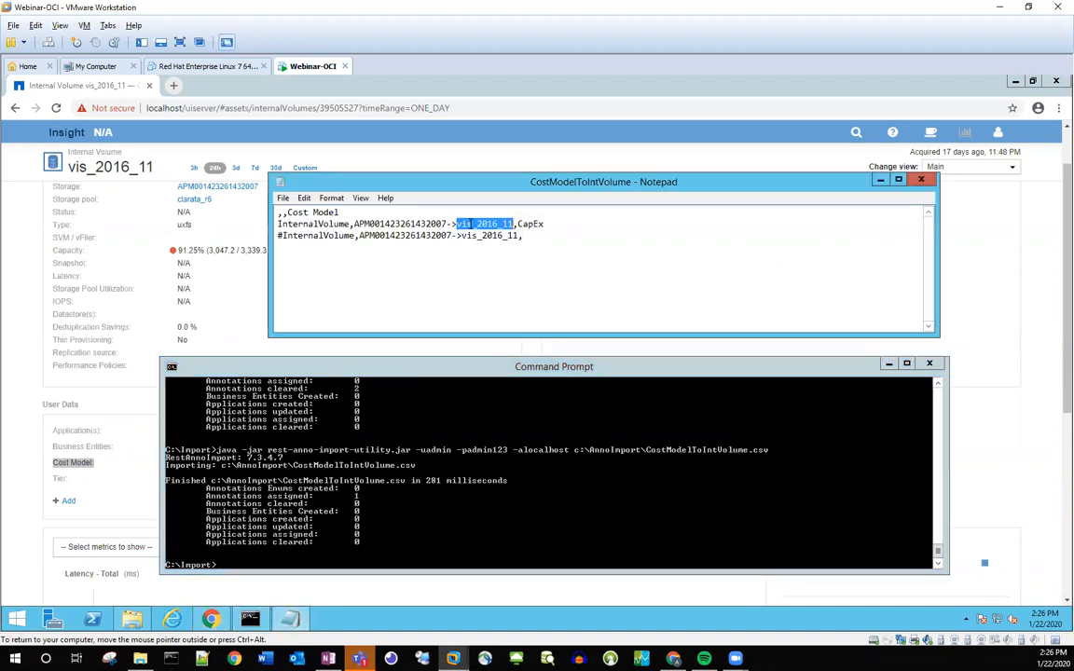
pyautogui.click(278, 235)
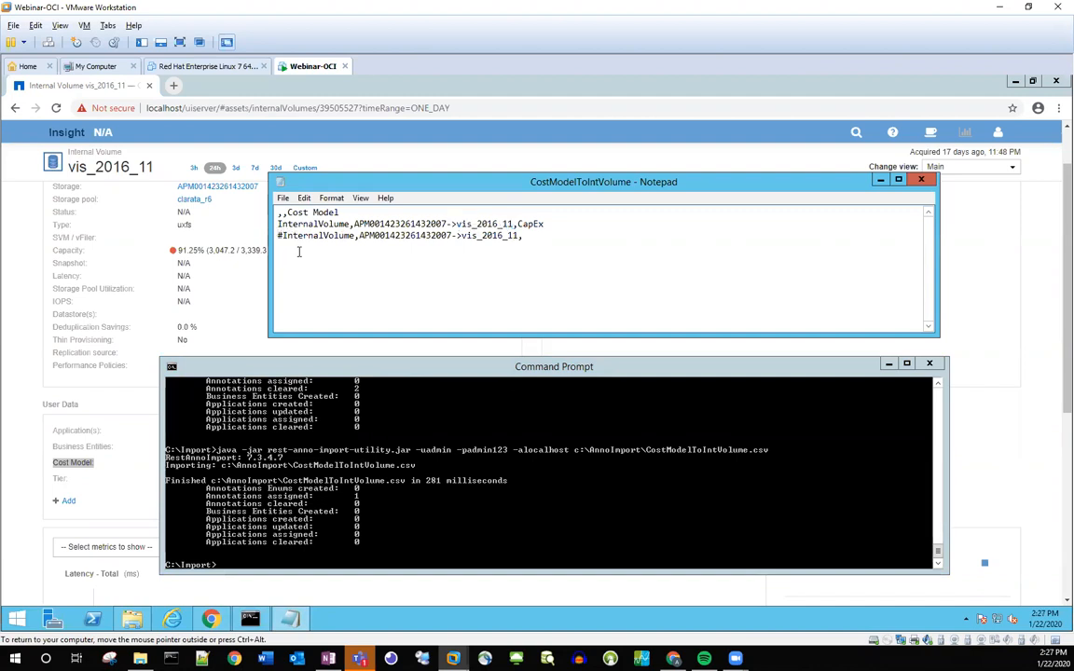
pyautogui.click(523, 235)
pyautogui.write(',')
pyautogui.press('BackSpace')
# Return to the Internal Volume query results and remove the Cost Model annotation from vis_2016_11
pyautogui.click(89, 410)
pyautogui.click(14, 110)
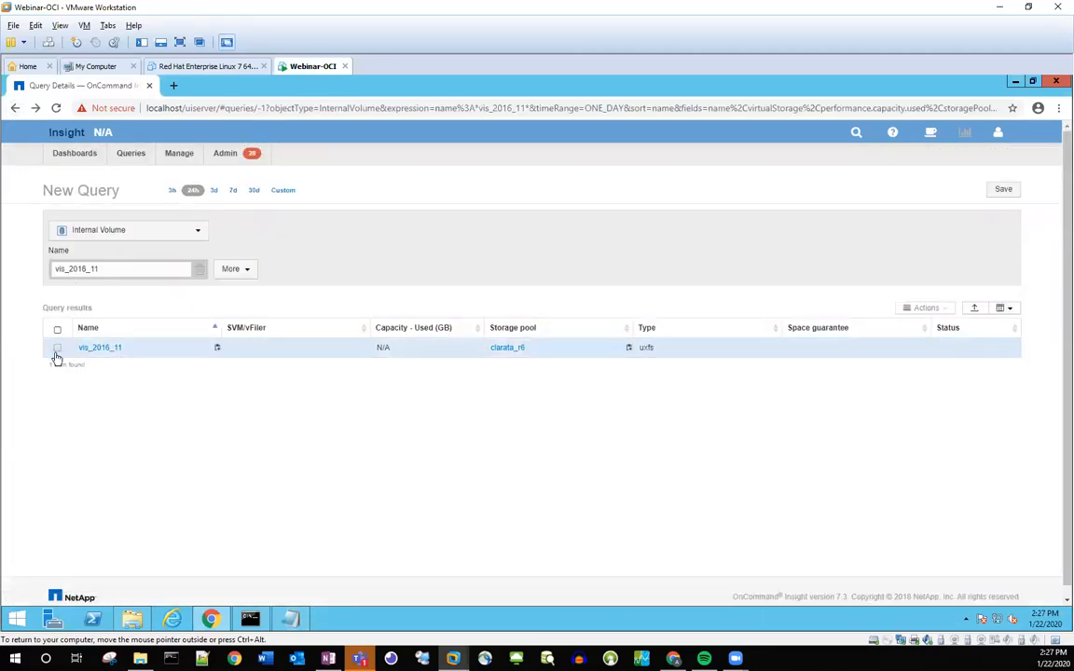
pyautogui.click(58, 350)
pyautogui.click(941, 308)
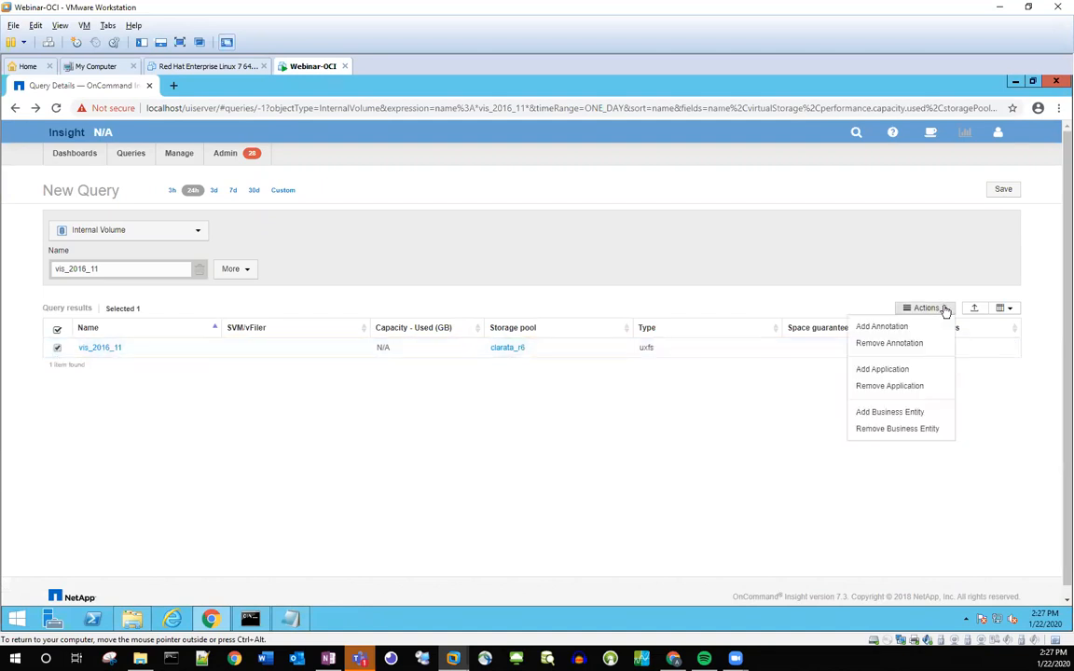
pyautogui.click(883, 345)
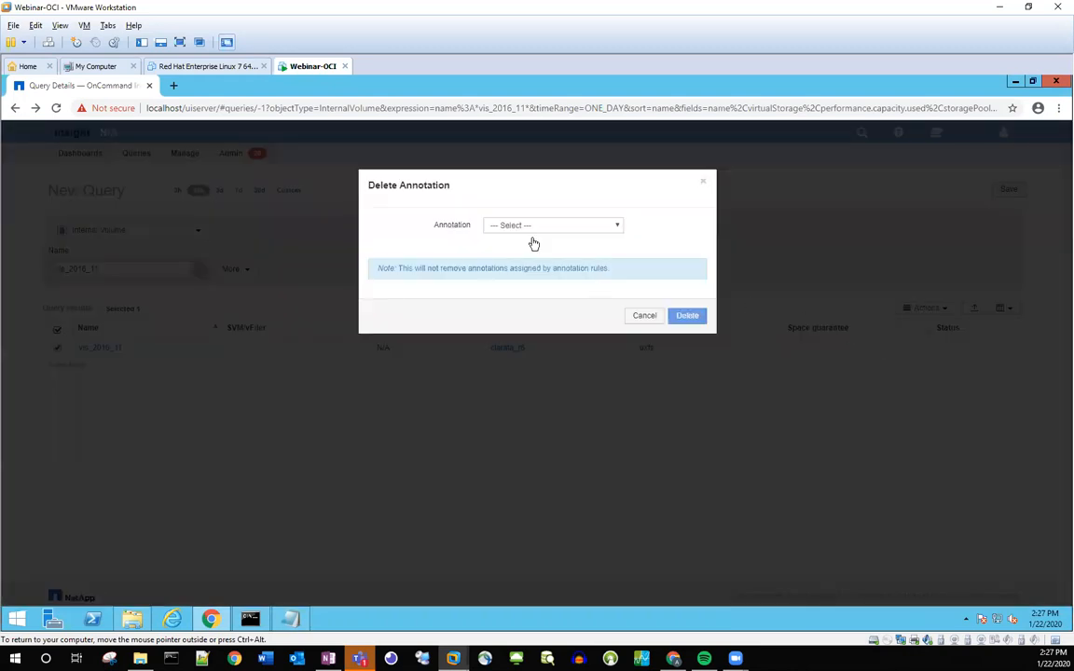
pyautogui.click(599, 229)
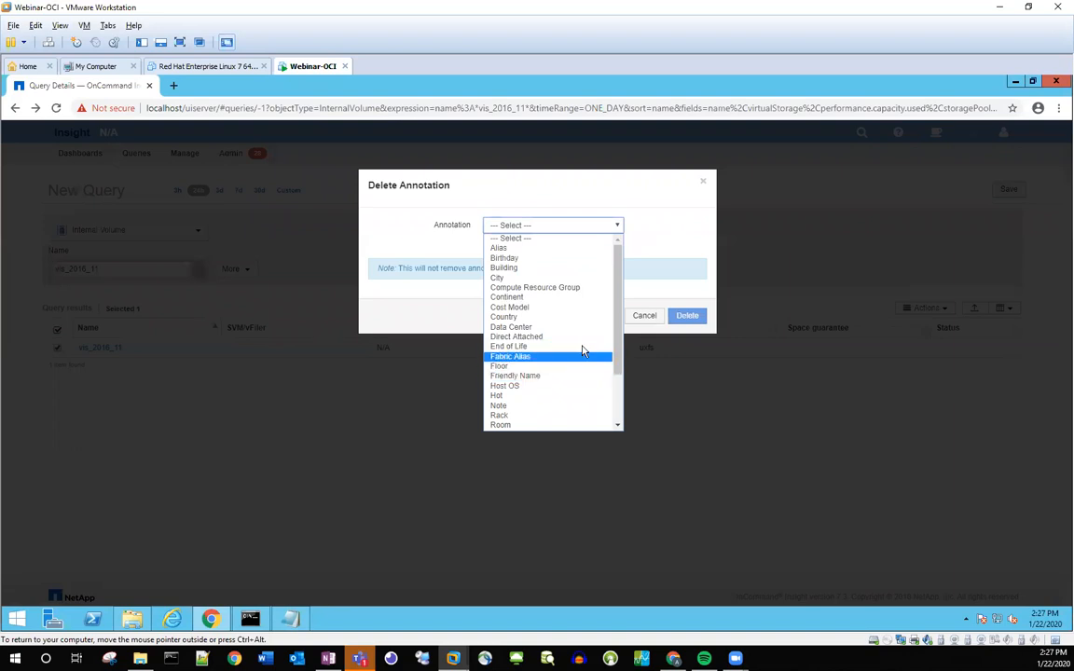
pyautogui.click(544, 308)
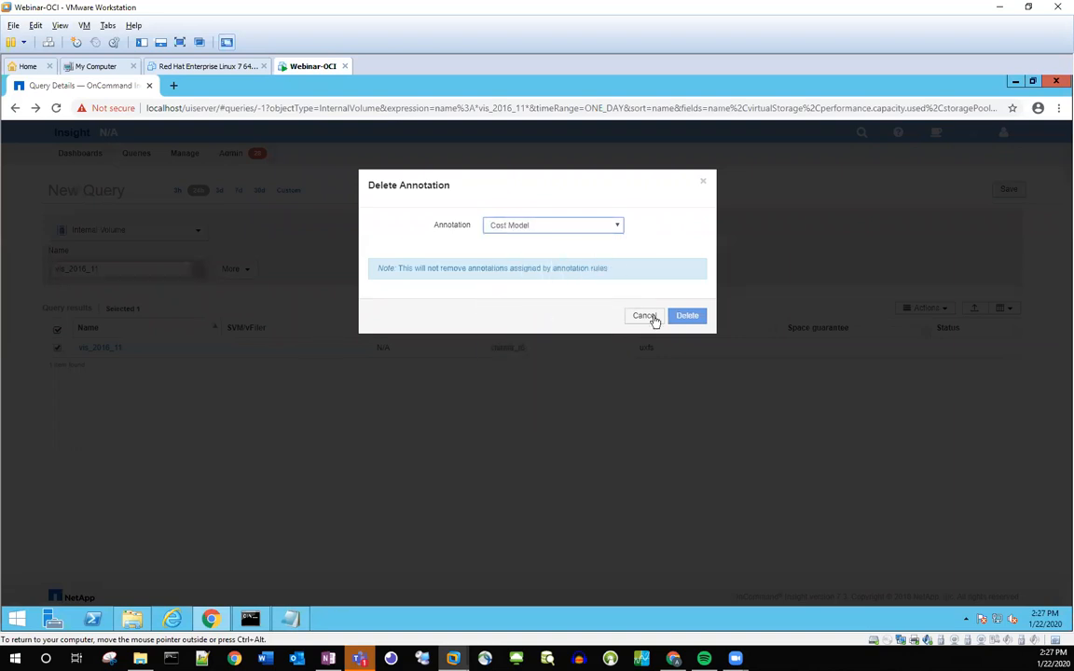
pyautogui.click(683, 317)
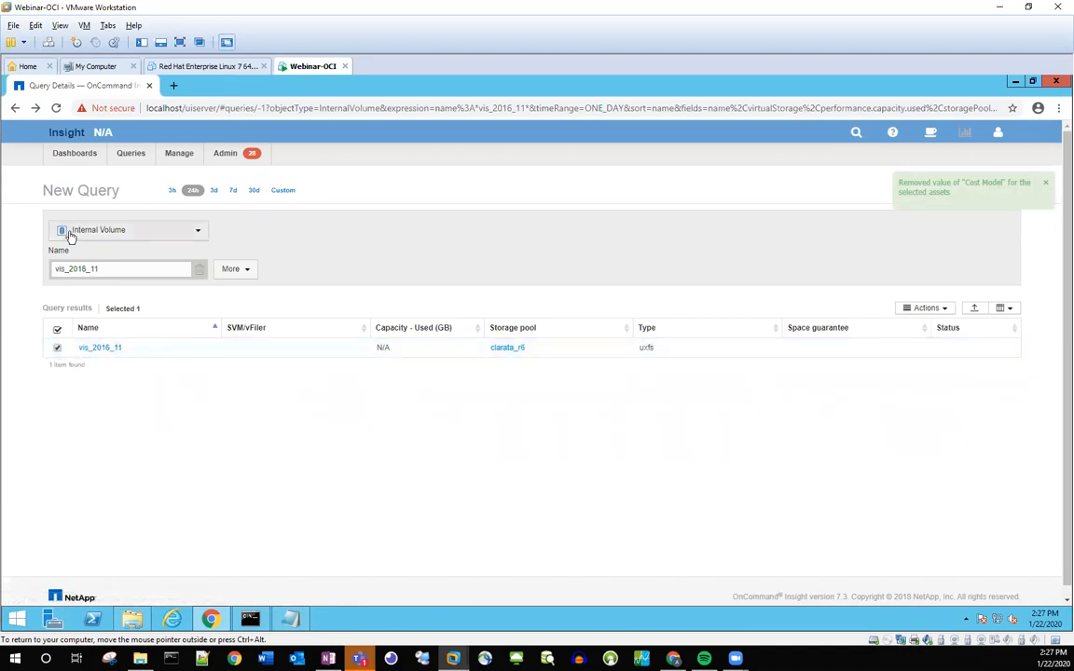
# Close CostModelToIntVolume.csv, then open Application_BusinessEntityToIntVolume.csv from the AnnoImport folder and enlarge its window
pyautogui.click(291, 623)
pyautogui.click(920, 180)
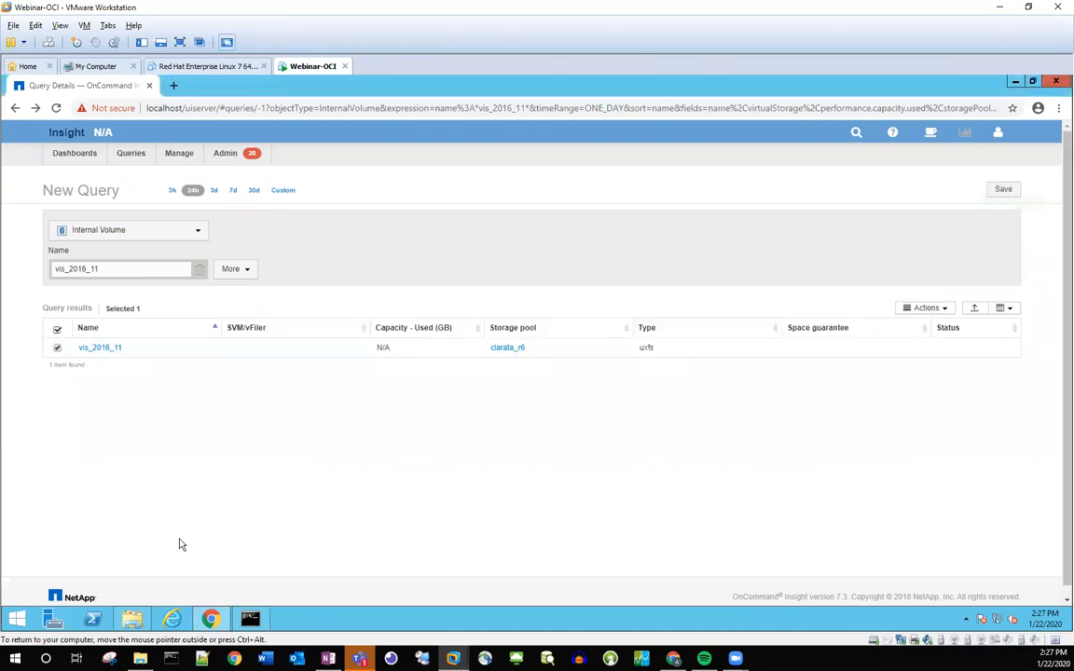
pyautogui.click(131, 619)
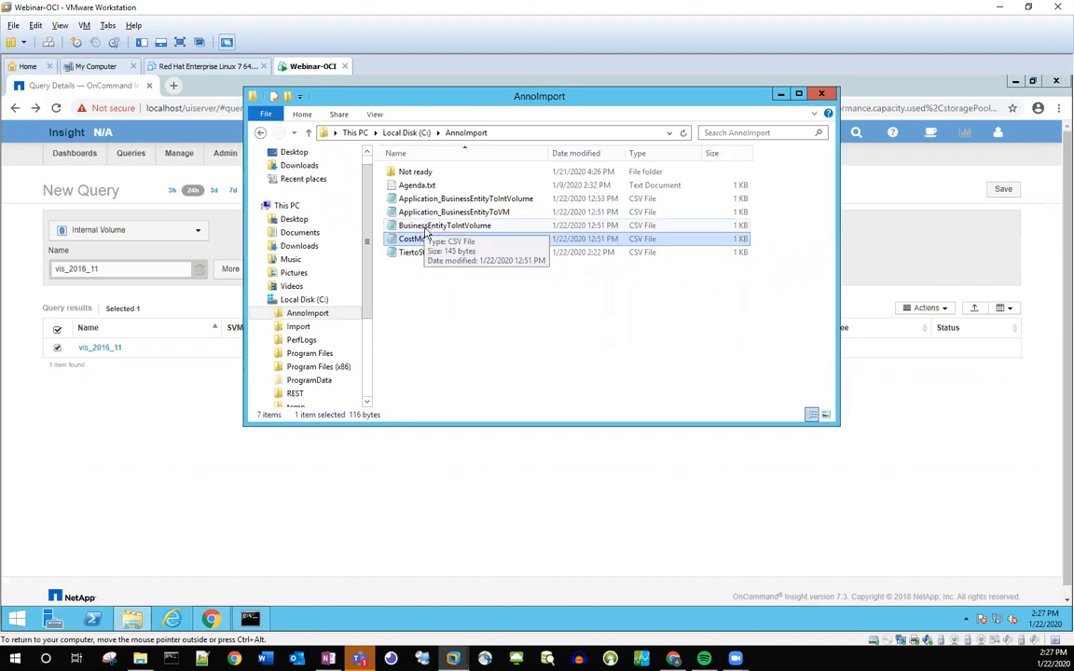
pyautogui.doubleClick(471, 199)
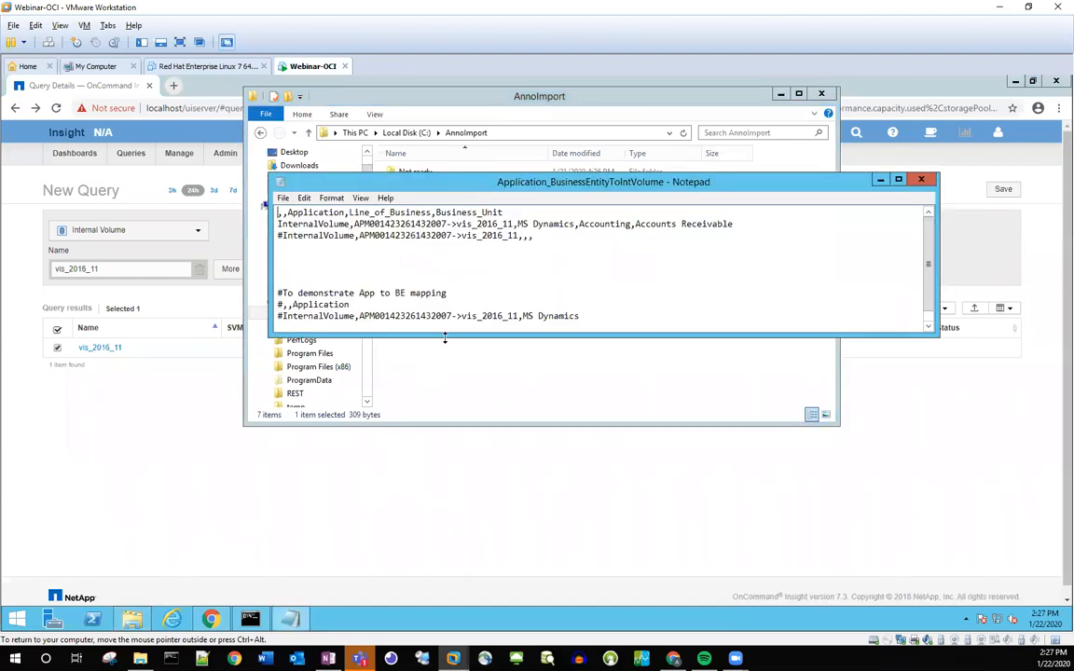
pyautogui.moveTo(461, 334); pyautogui.dragTo(467, 489)
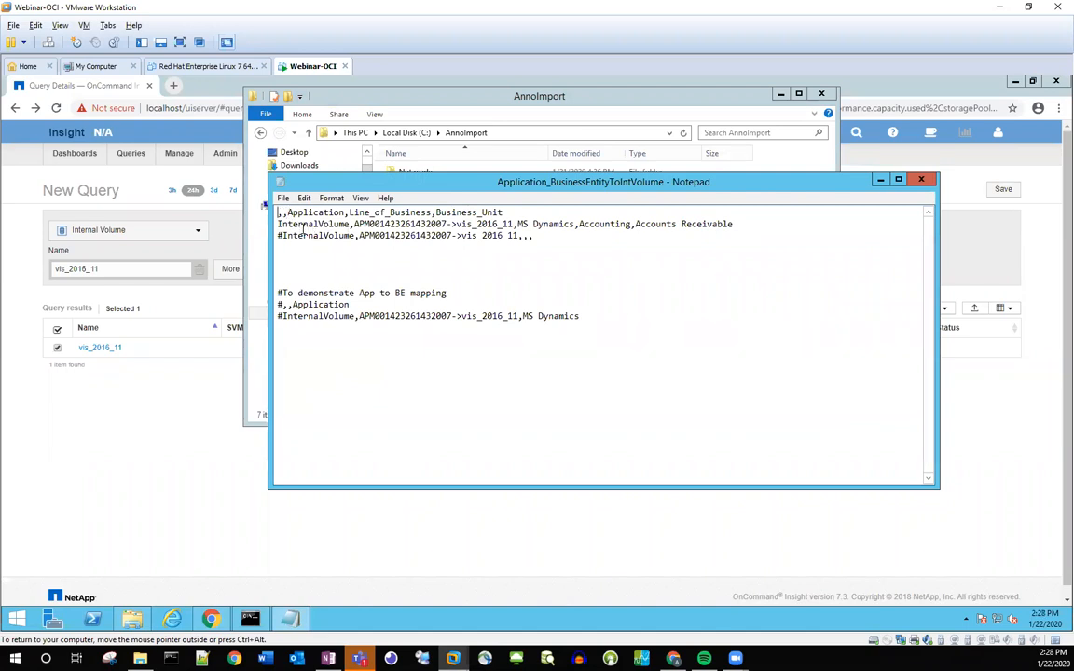
# Examine how the active vis_2016_11 row lines up with the Application, Line_of_Business and Business_Unit headers, then close the CSV file
pyautogui.moveTo(278, 224); pyautogui.dragTo(350, 225)
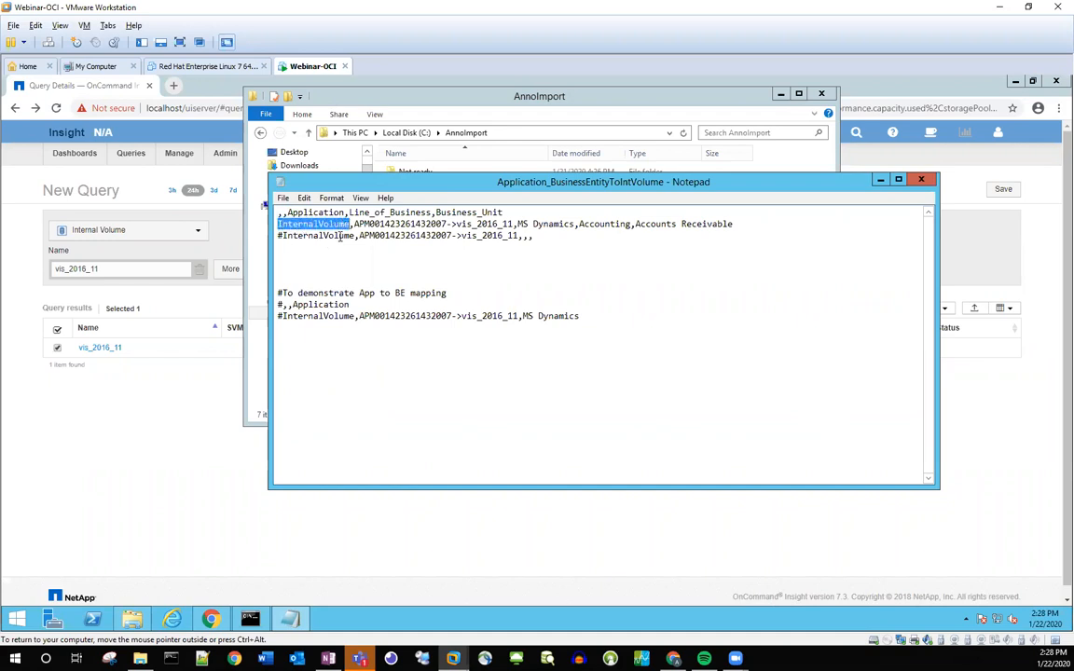
pyautogui.moveTo(357, 224); pyautogui.dragTo(512, 224)
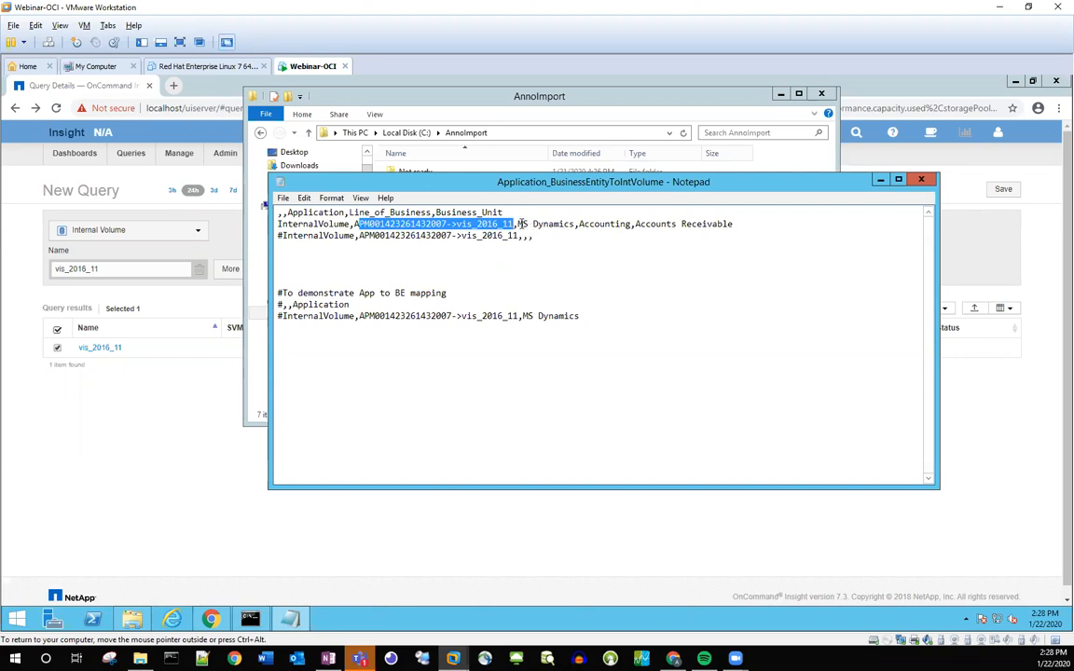
pyautogui.moveTo(517, 224); pyautogui.dragTo(572, 225)
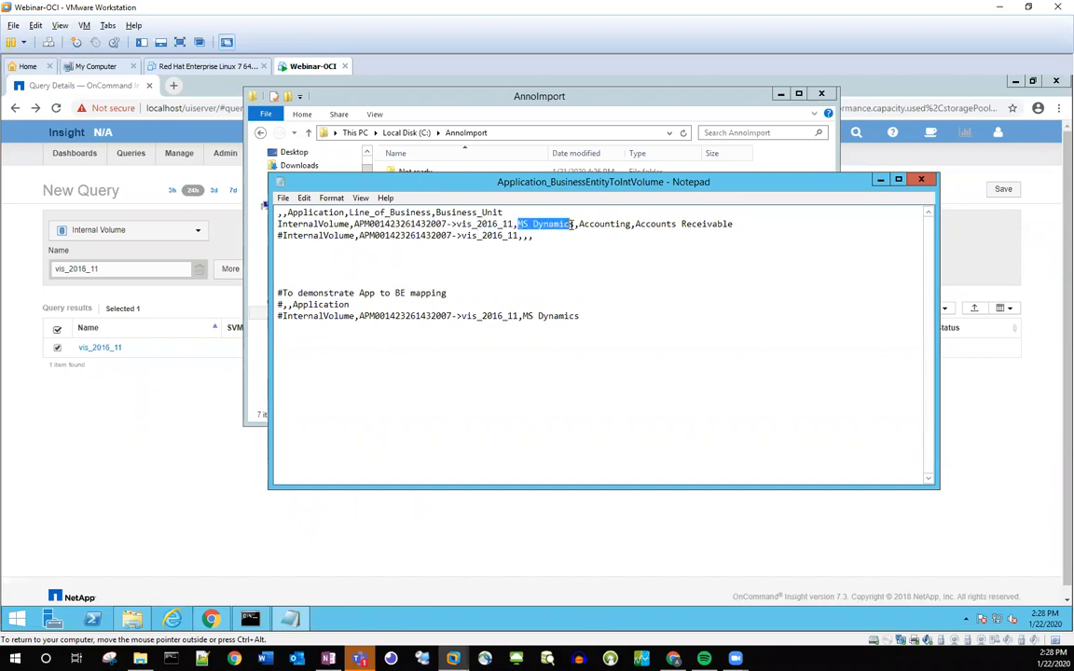
pyautogui.doubleClick(318, 212)
pyautogui.click(289, 212)
pyautogui.moveTo(288, 212); pyautogui.dragTo(342, 213)
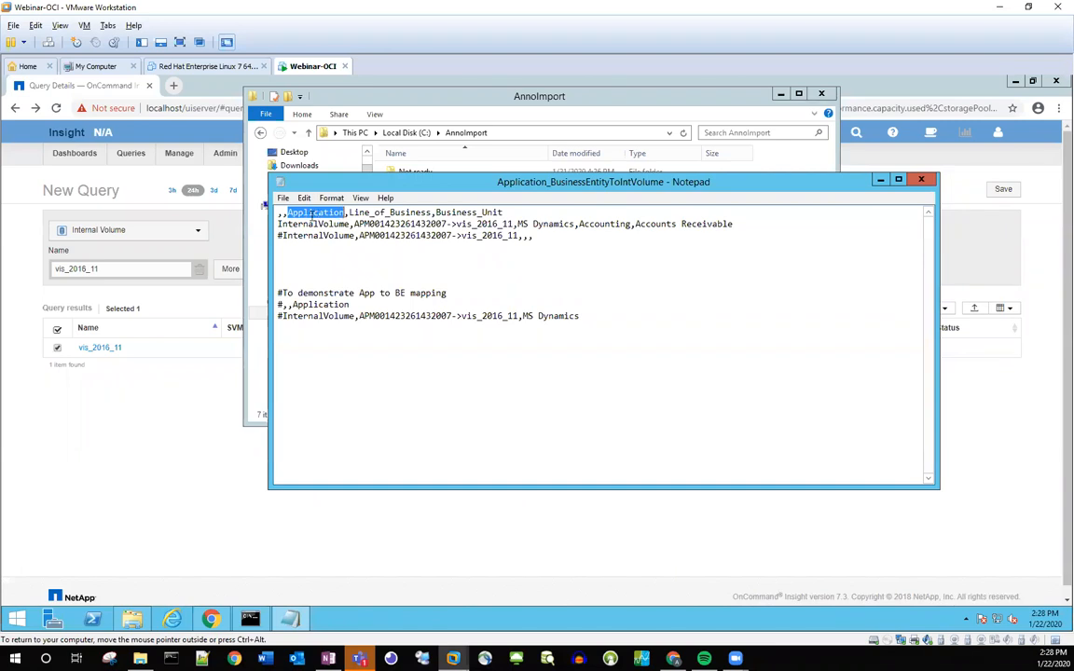
pyautogui.moveTo(519, 223); pyautogui.dragTo(572, 224)
pyautogui.moveTo(349, 213); pyautogui.dragTo(430, 213)
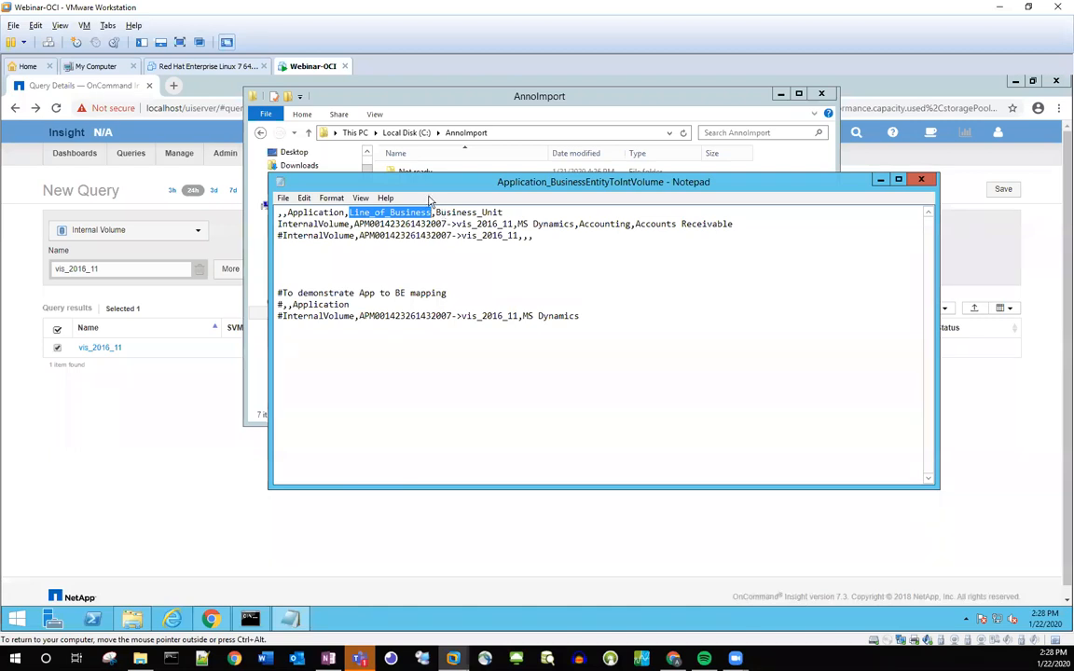
pyautogui.moveTo(579, 225); pyautogui.dragTo(631, 225)
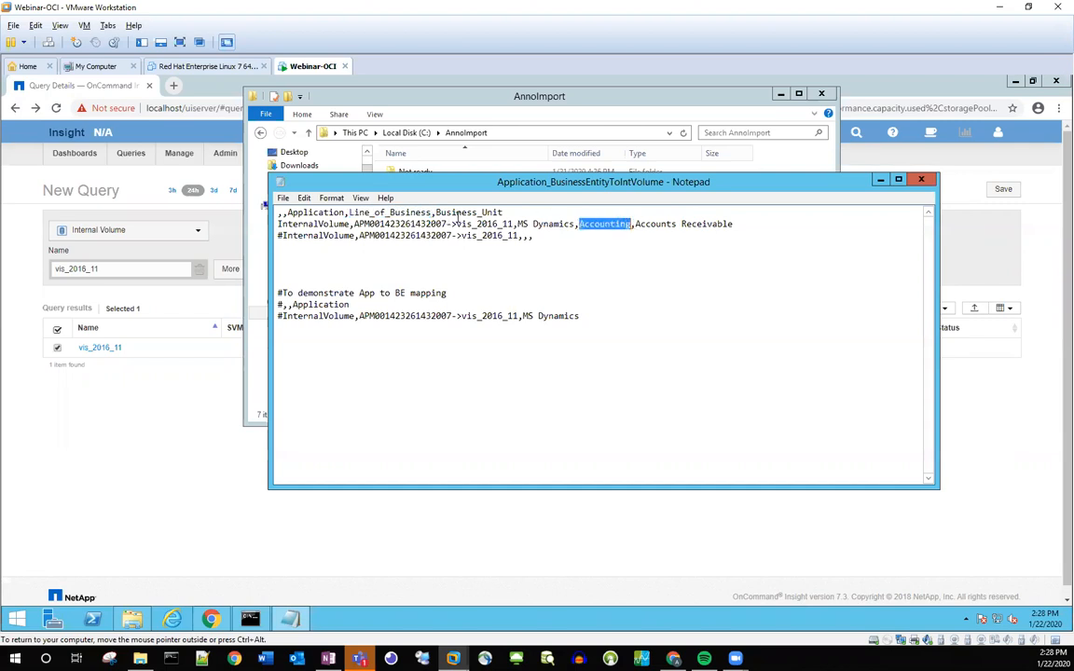
pyautogui.moveTo(436, 213); pyautogui.dragTo(503, 212)
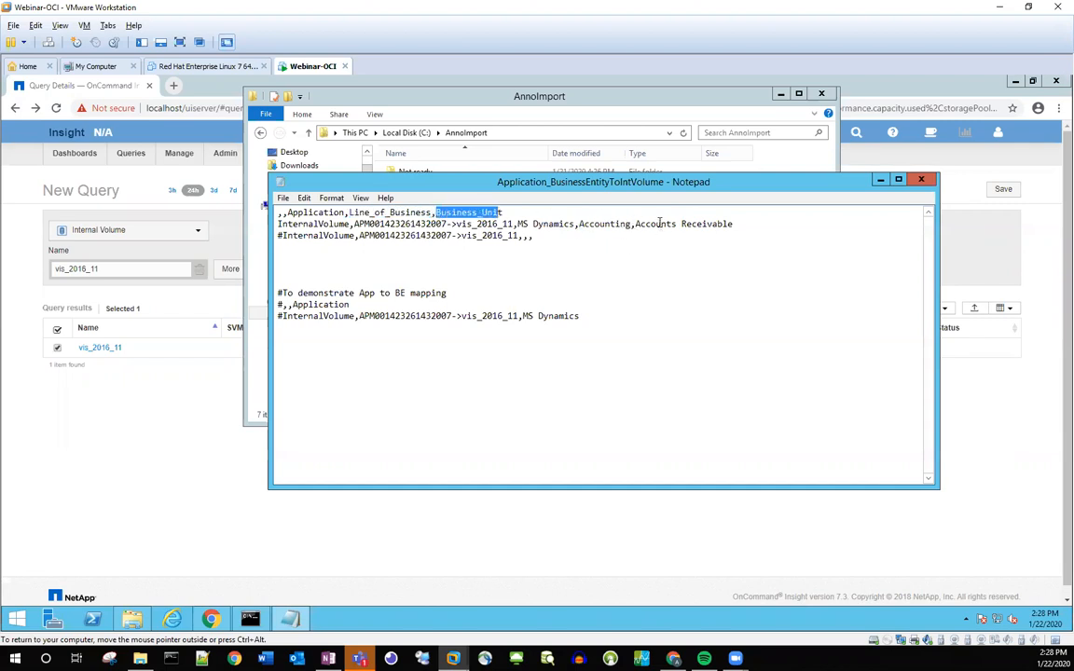
pyautogui.moveTo(636, 225); pyautogui.dragTo(735, 224)
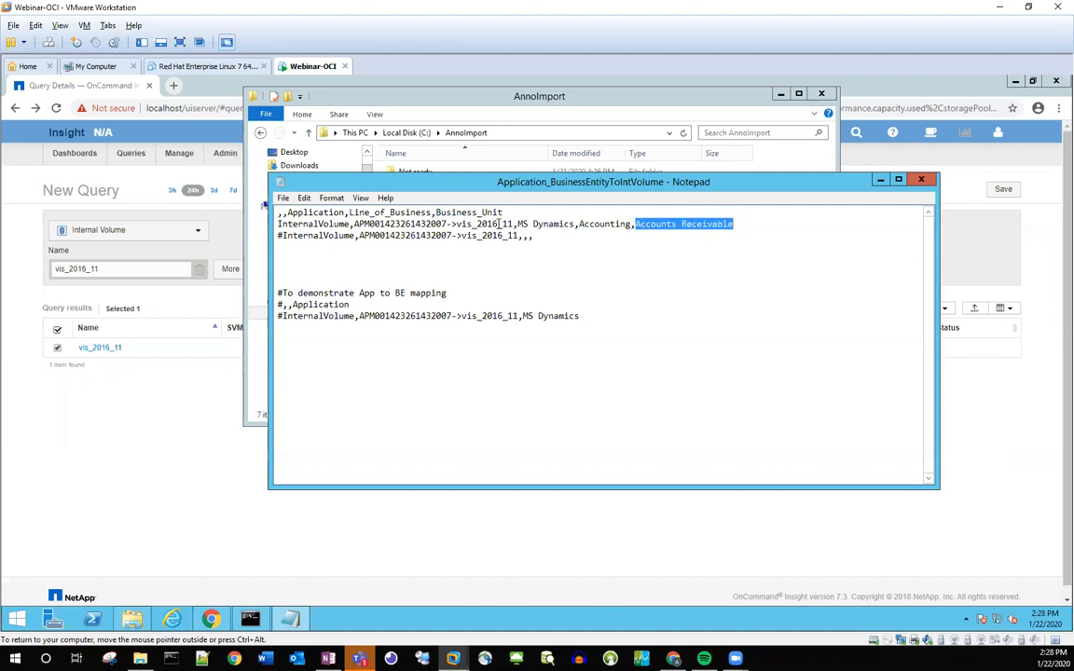
pyautogui.click(105, 349)
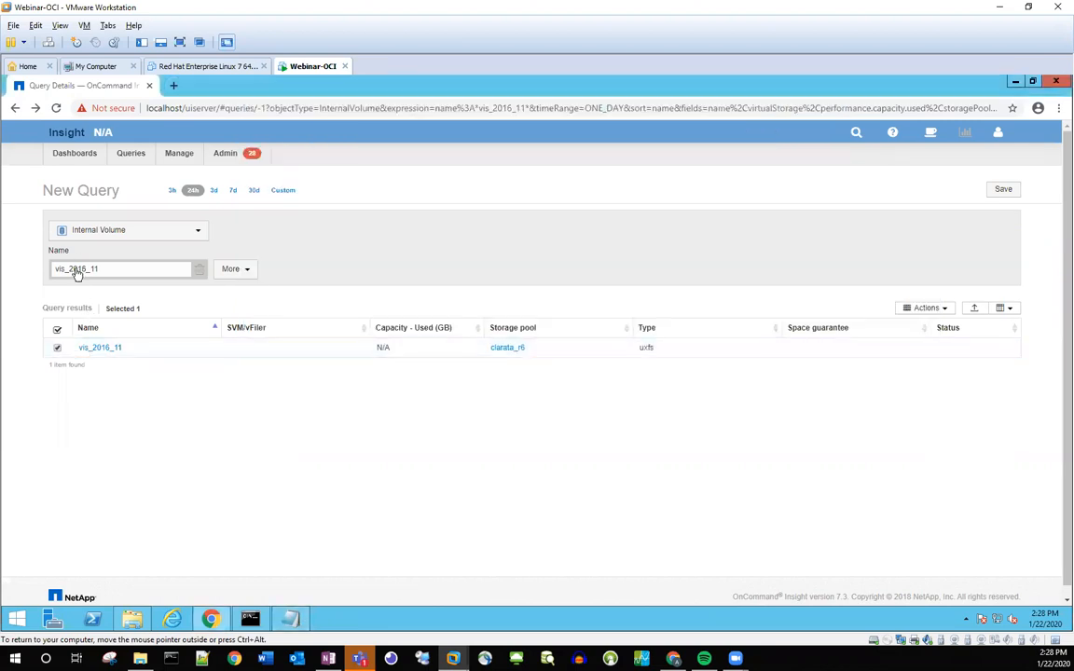
pyautogui.click(290, 620)
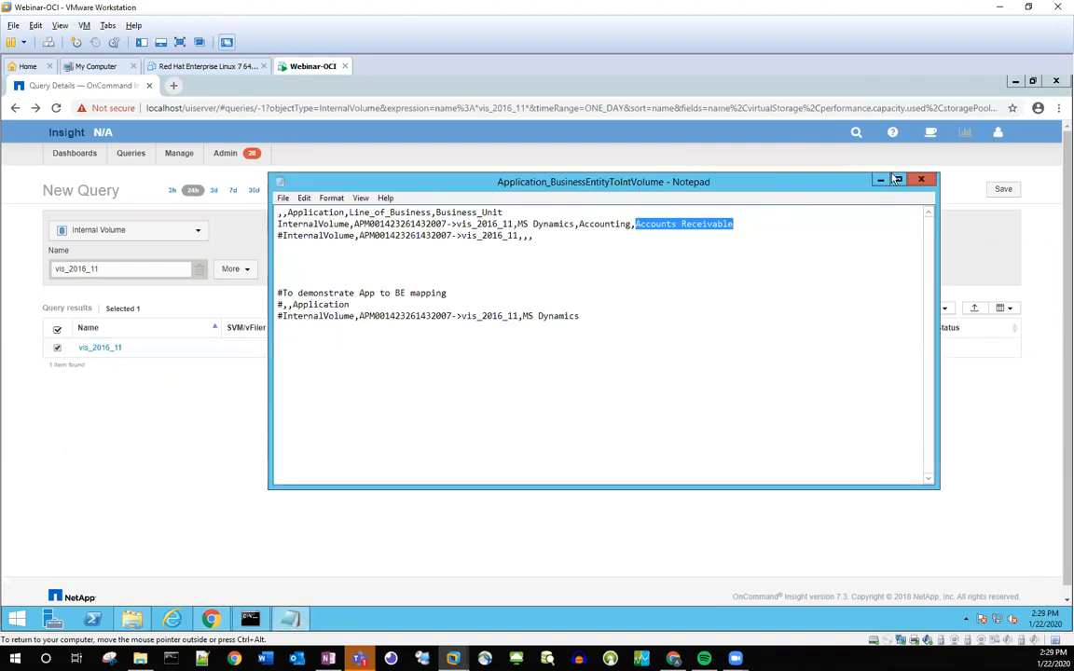
pyautogui.click(922, 179)
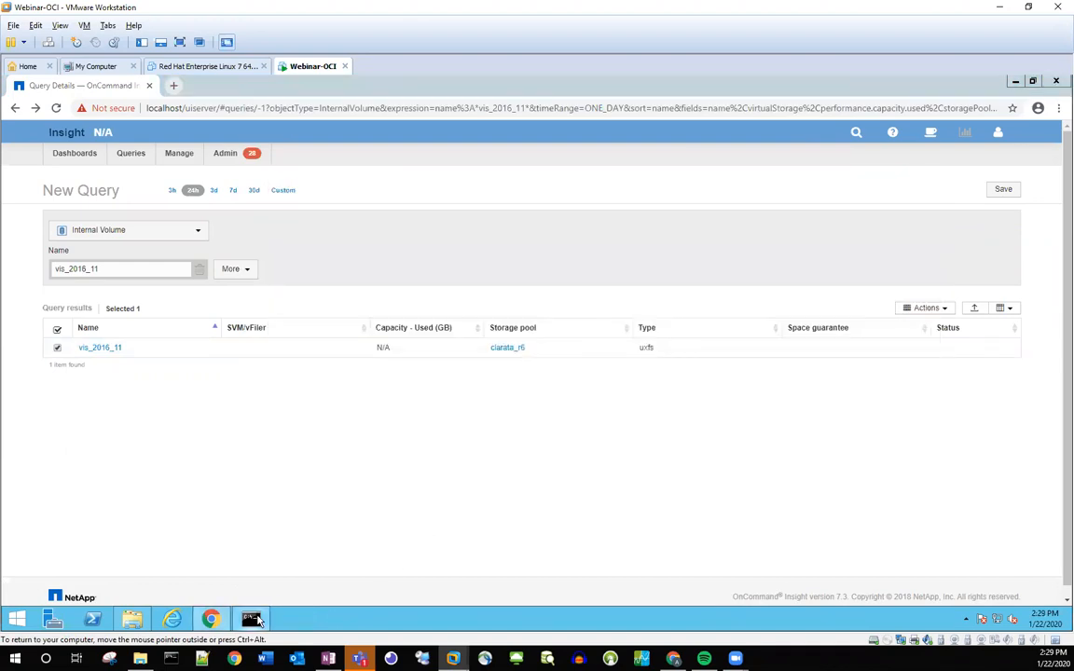
# Rerun the annotation import utility command in Command Prompt with c:\AnnoImport\Application_BusinessEntityToIntVolume.csv as the input file
pyautogui.click(256, 620)
pyautogui.press('Up')
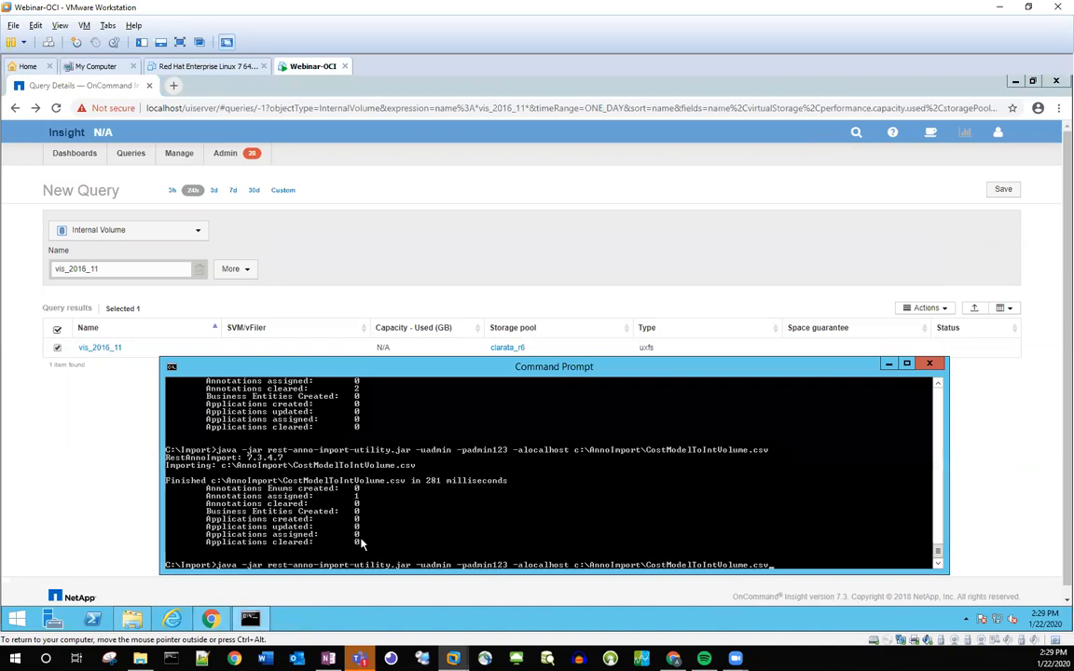
pyautogui.press('BackSpace')
pyautogui.press('BackSpace')
pyautogui.press('BackSpace')
pyautogui.press('BackSpace')
pyautogui.press('BackSpace')
pyautogui.press('BackSpace')
pyautogui.press('BackSpace')
pyautogui.press('BackSpace')
pyautogui.press('BackSpace')
pyautogui.press('BackSpace')
pyautogui.press('BackSpace')
pyautogui.press('BackSpace')
pyautogui.press('BackSpace')
pyautogui.press('BackSpace')
pyautogui.press('BackSpace')
pyautogui.press('BackSpace')
pyautogui.press('BackSpace')
pyautogui.press('BackSpace')
pyautogui.press('BackSpace')
pyautogui.press('BackSpace')
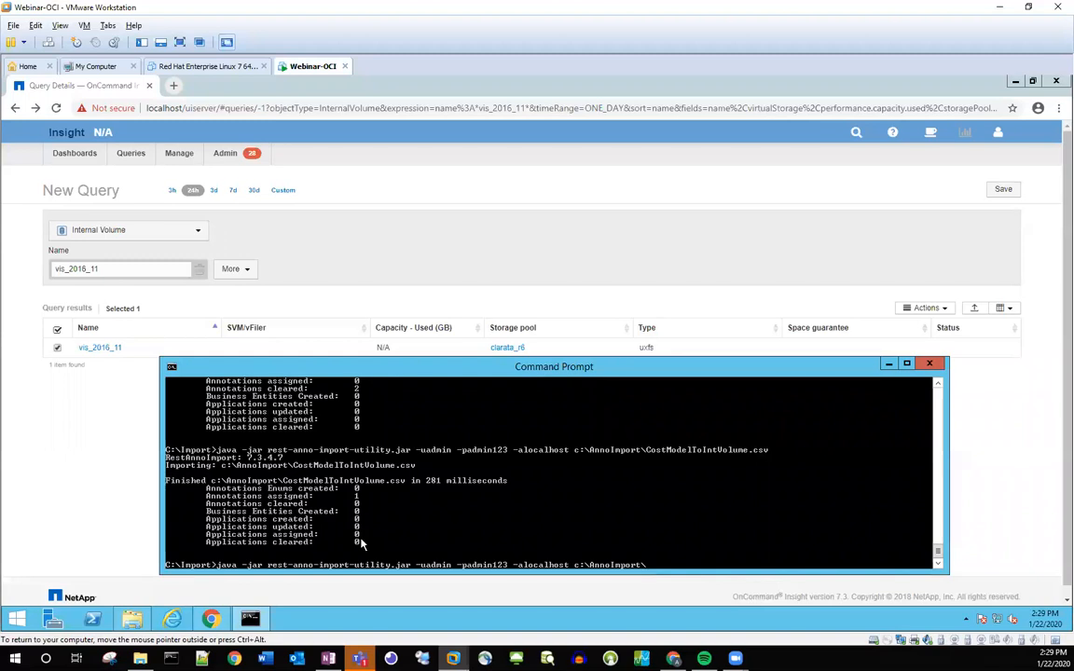
pyautogui.write('a')
pyautogui.press('Tab')
pyautogui.press('Tab')
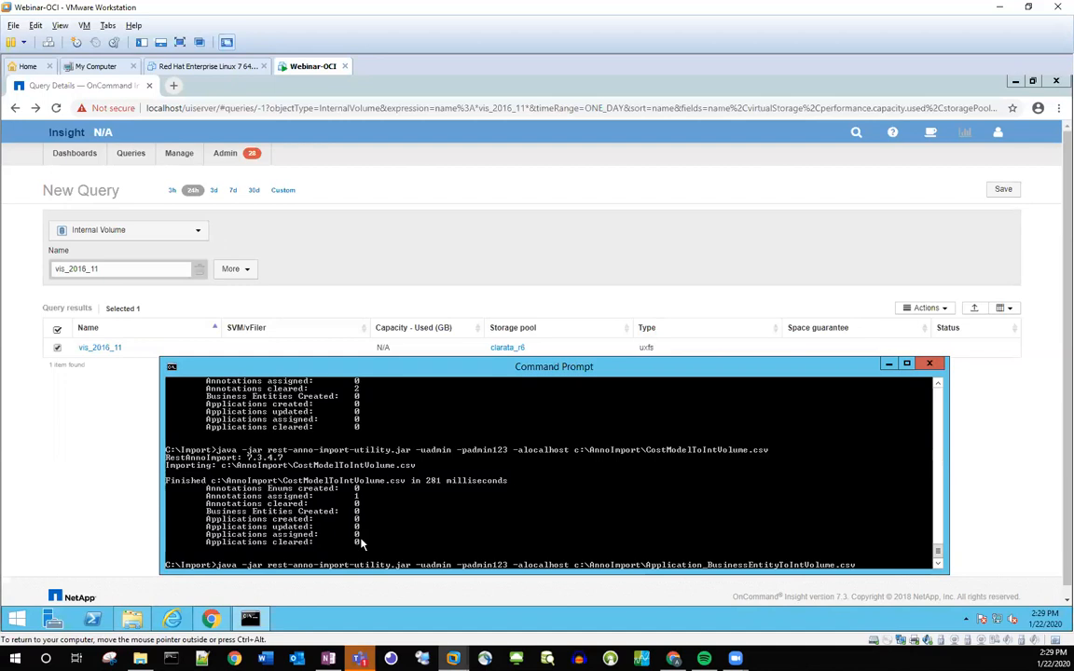
pyautogui.press('Return')
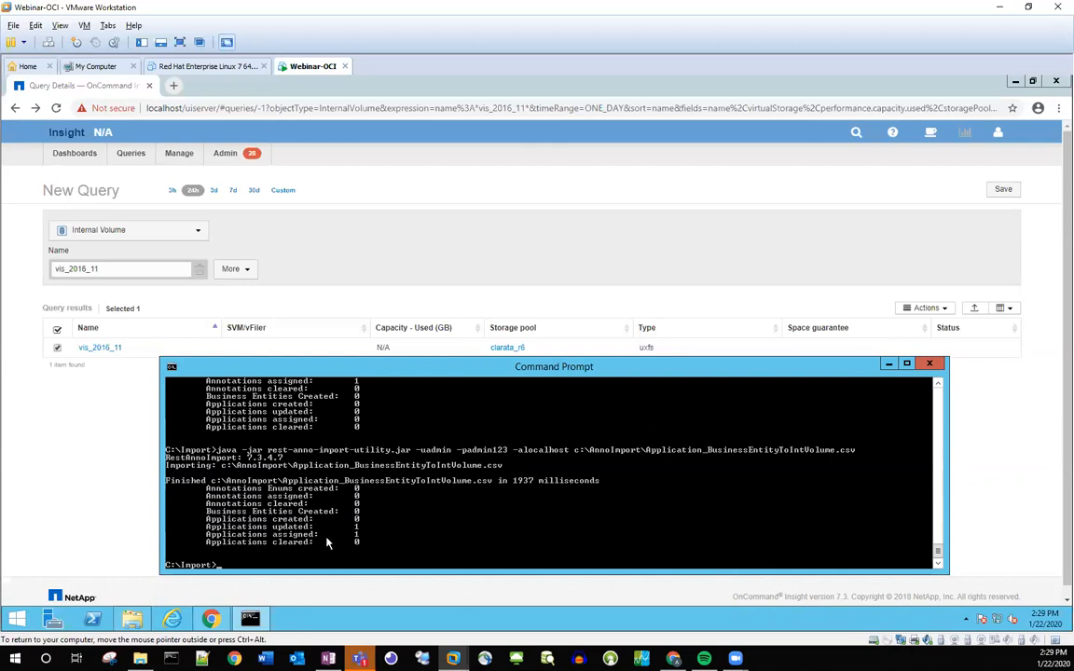
# Return to the Internal Volume query, open vis_2016_11 and check its application and business entity under User Data
pyautogui.click(49, 521)
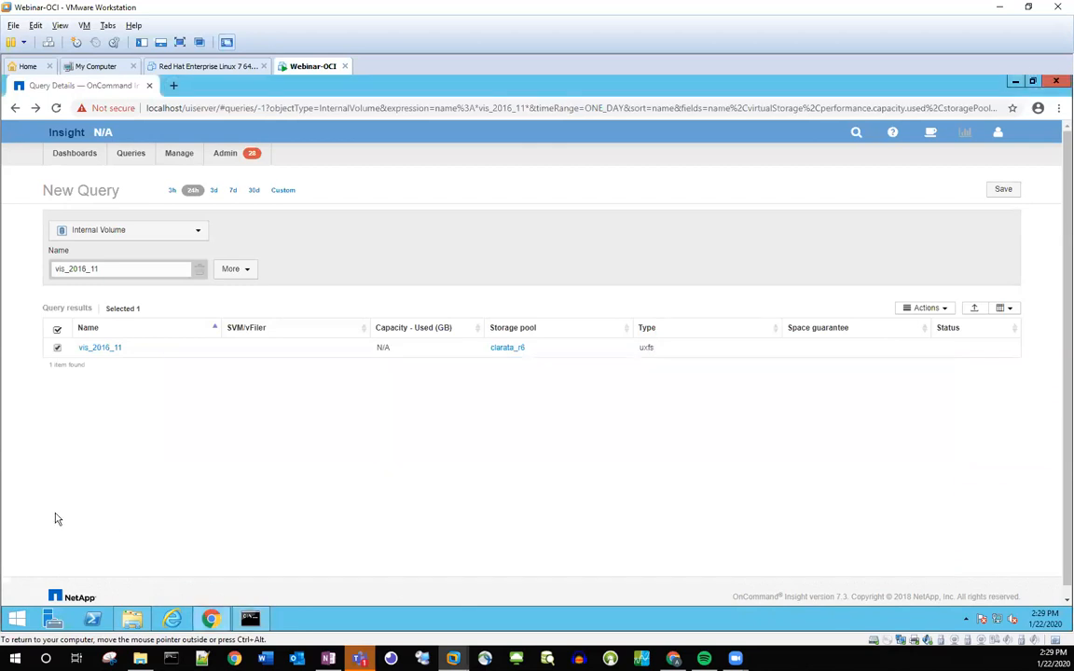
pyautogui.click(106, 347)
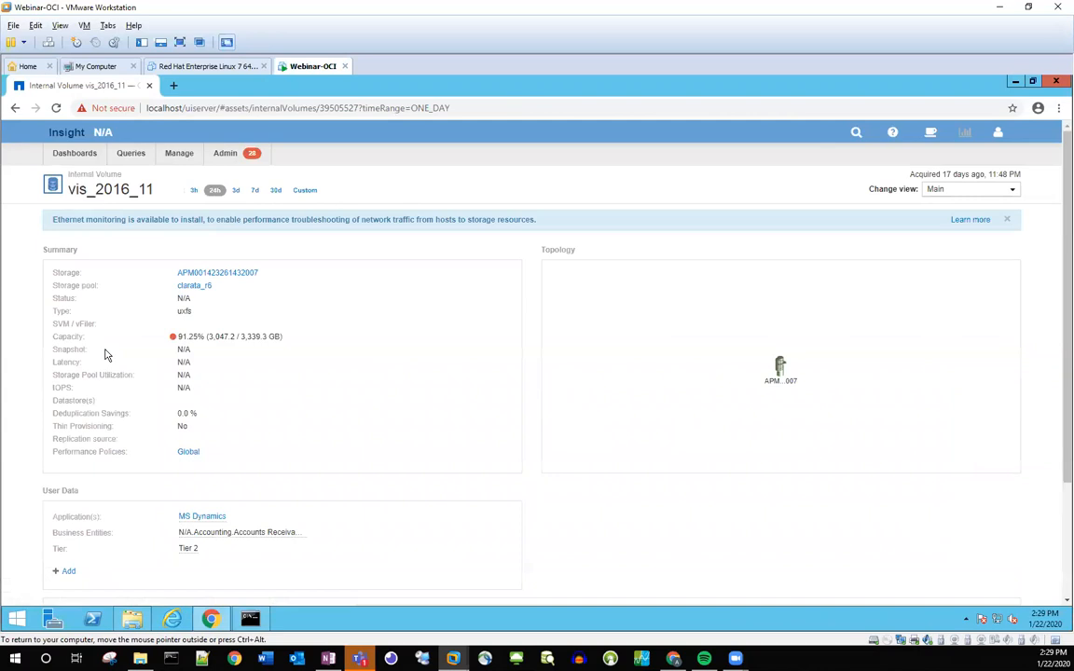
pyautogui.scroll(-3, 242, 452)
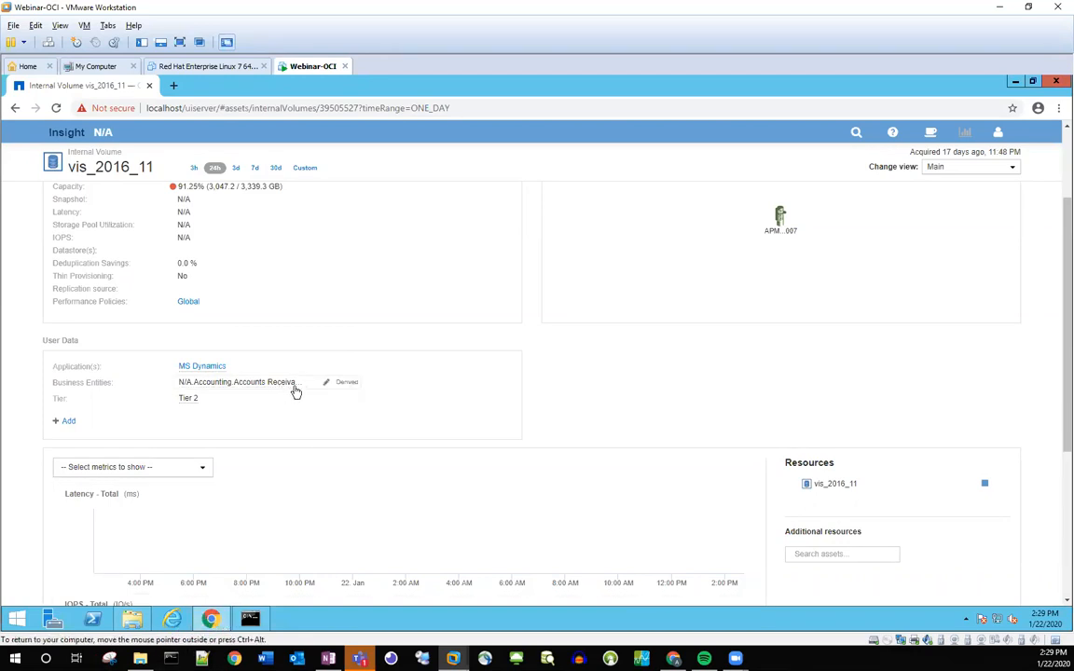
# Open the Applications management page and check the business entity mapped to MS Dynamics
pyautogui.click(132, 619)
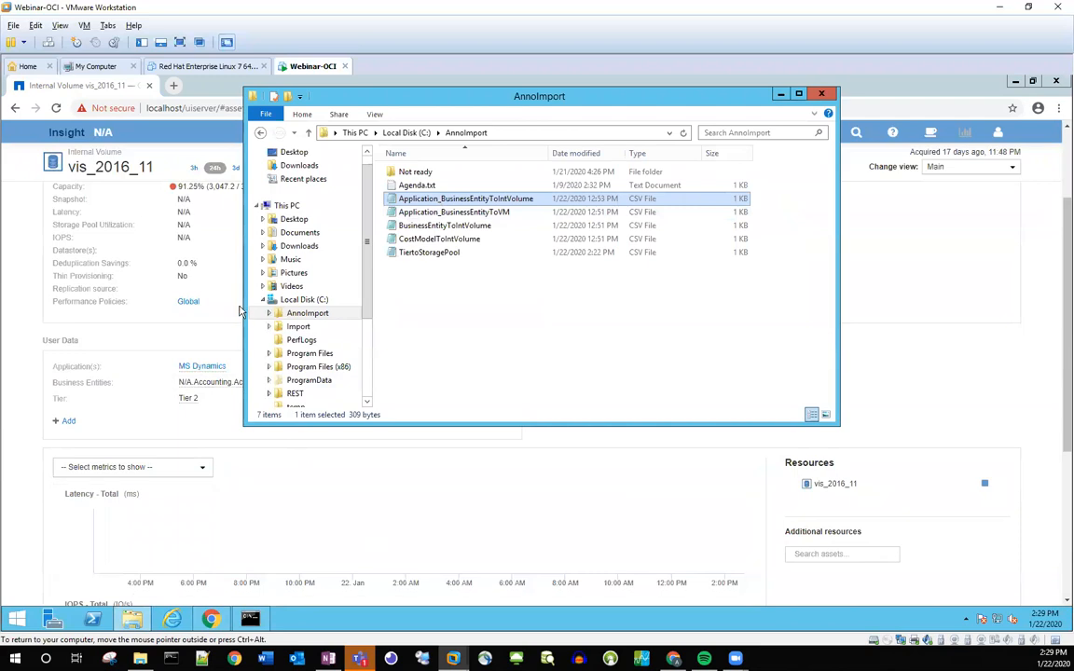
pyautogui.click(197, 232)
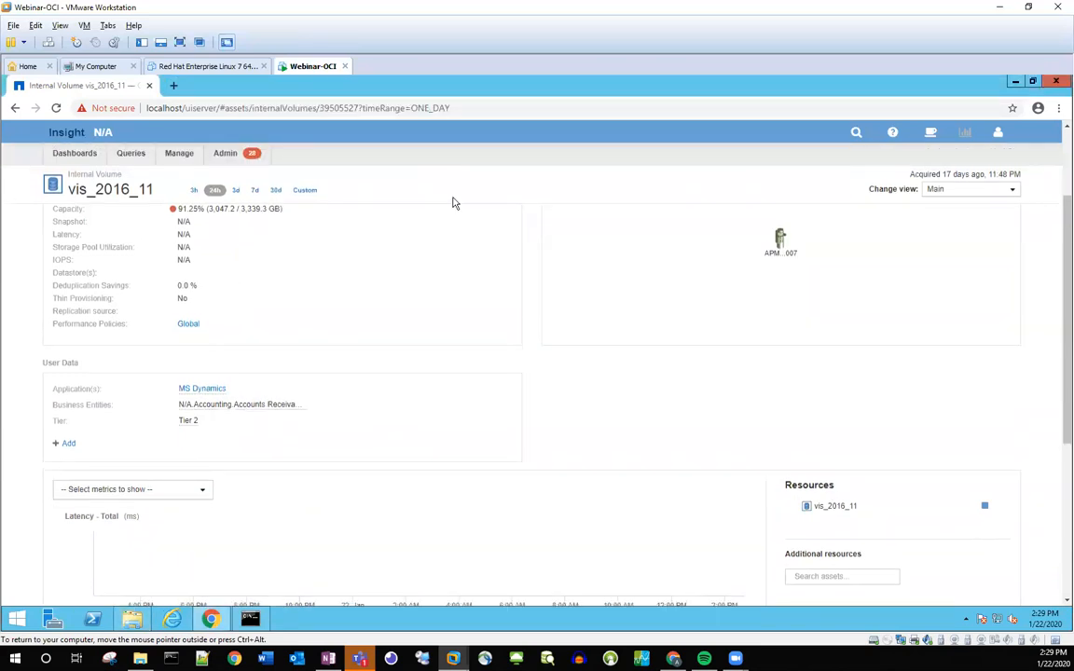
pyautogui.click(181, 157)
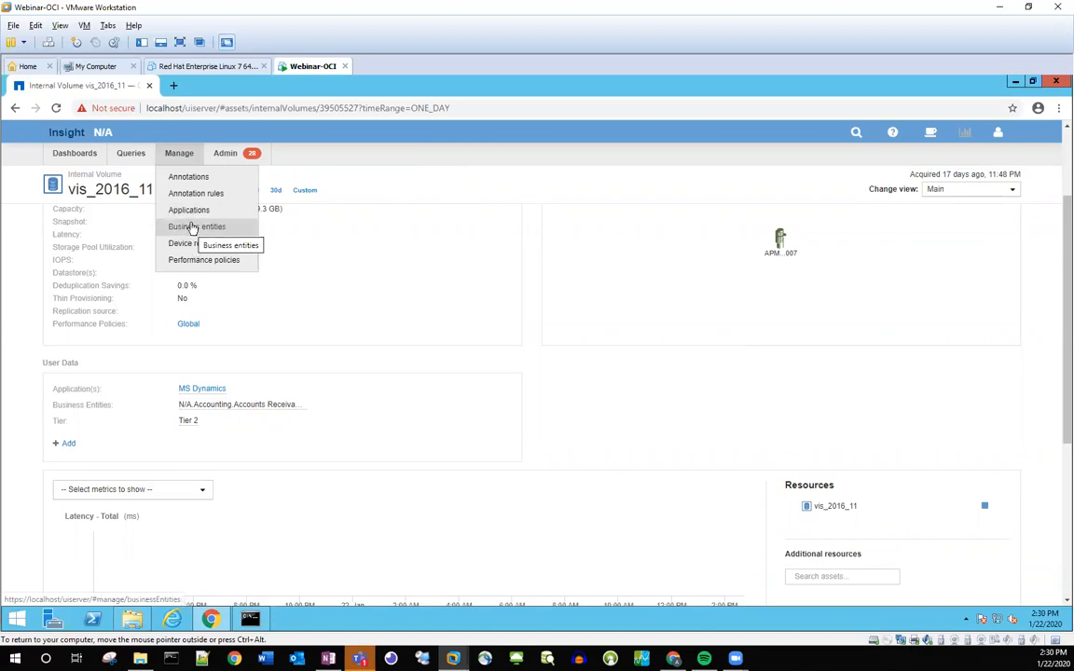
pyautogui.click(188, 210)
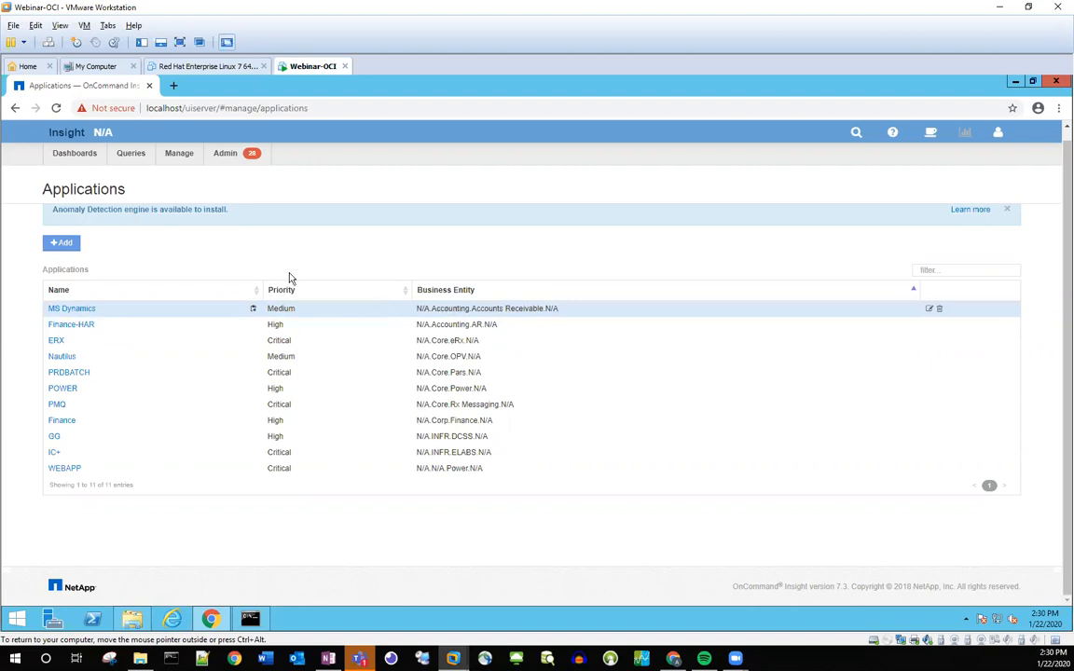
# Reopen Application_BusinessEntityToIntVolume.csv from the AnnoImport folder and comment out the row assigning MS Dynamics, Accounting and Accounts Receivable to vis_2016_11
pyautogui.click(132, 623)
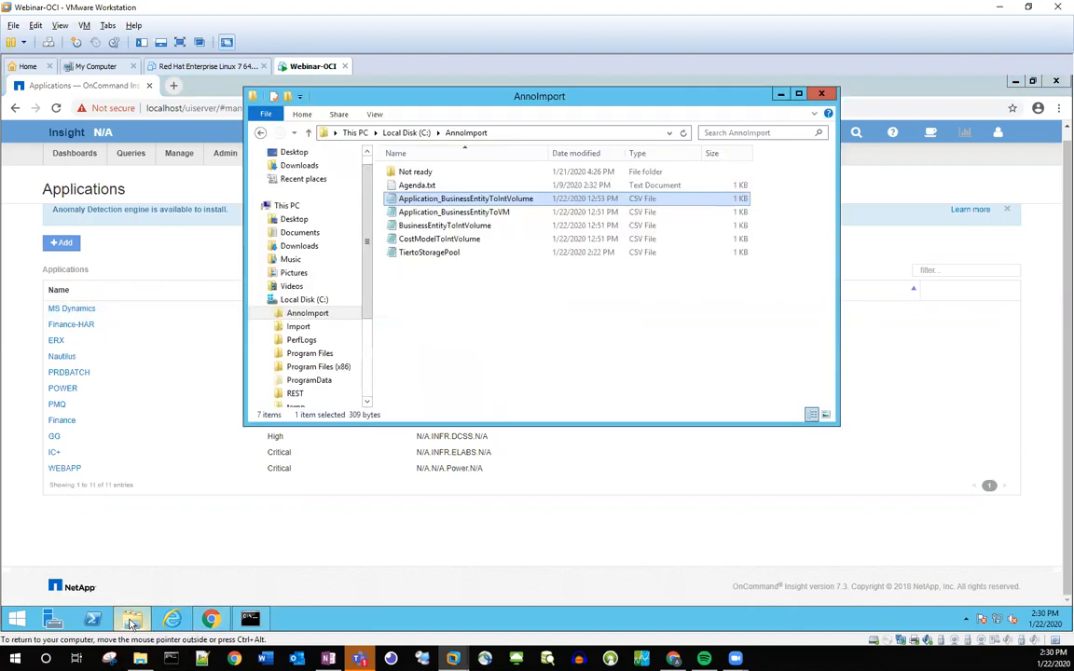
pyautogui.doubleClick(425, 199)
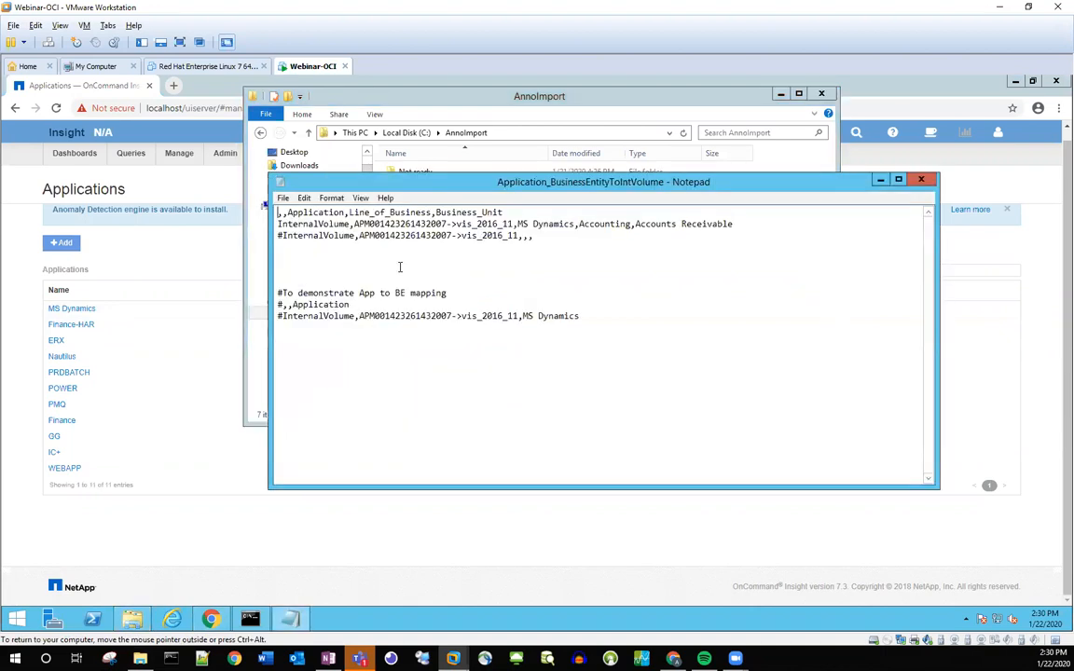
pyautogui.click(403, 268)
pyautogui.click(279, 226)
pyautogui.write('#')
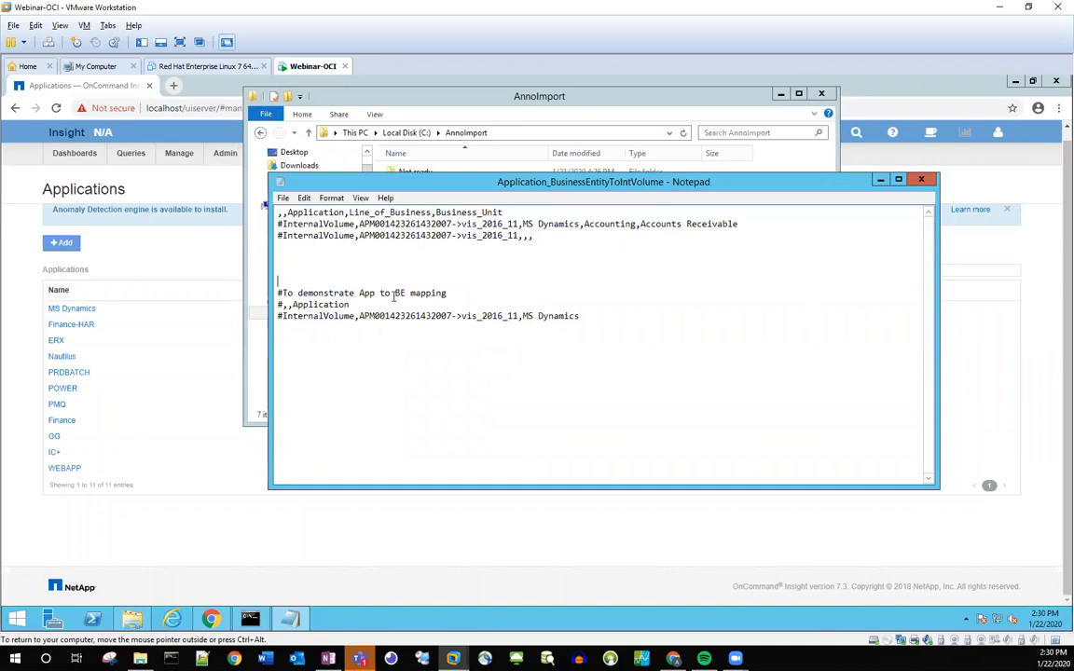
# Uncomment the Application header and the vis_2016_11 MS Dynamics row in the App to BE mapping section
pyautogui.press('BackSpace')
pyautogui.press('Down')
pyautogui.press('Delete')
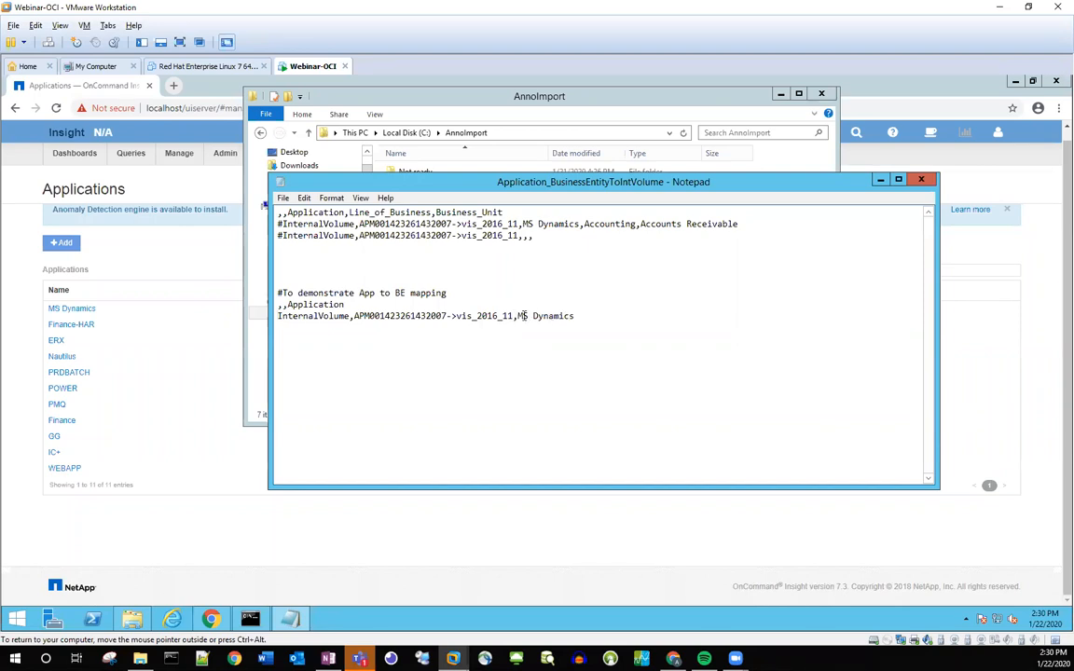
pyautogui.moveTo(584, 224); pyautogui.dragTo(740, 224)
pyautogui.click(585, 315)
# Comment out the first header line with Application, Line_of_Business and Business_Unit, then save and close the CSV file
pyautogui.moveTo(278, 226); pyautogui.dragTo(290, 236)
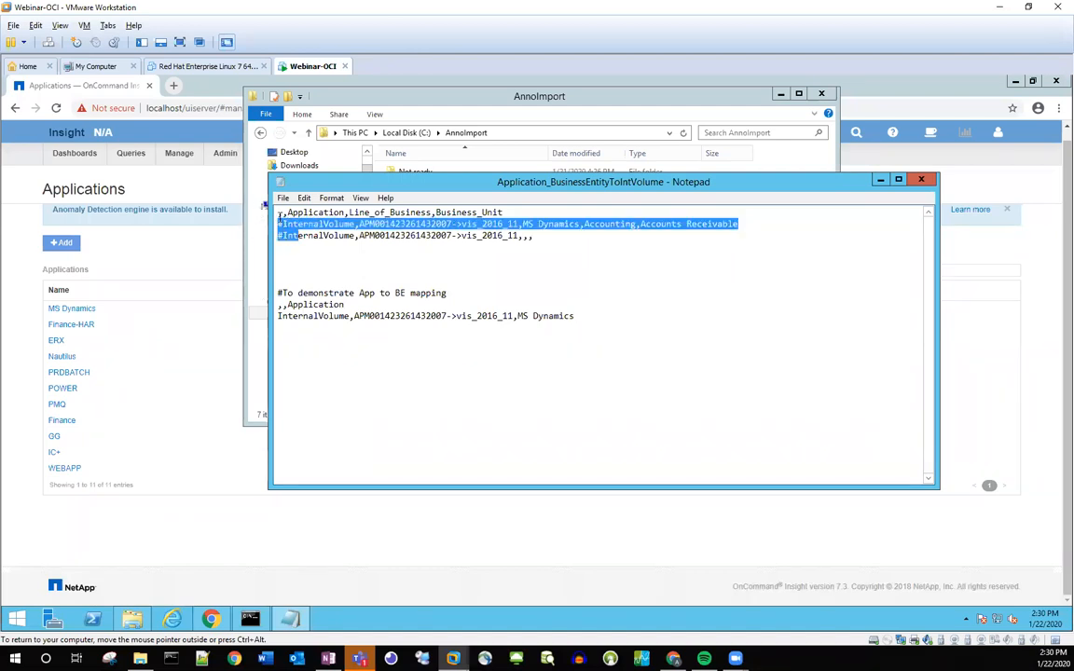
pyautogui.click(276, 212)
pyautogui.write('#')
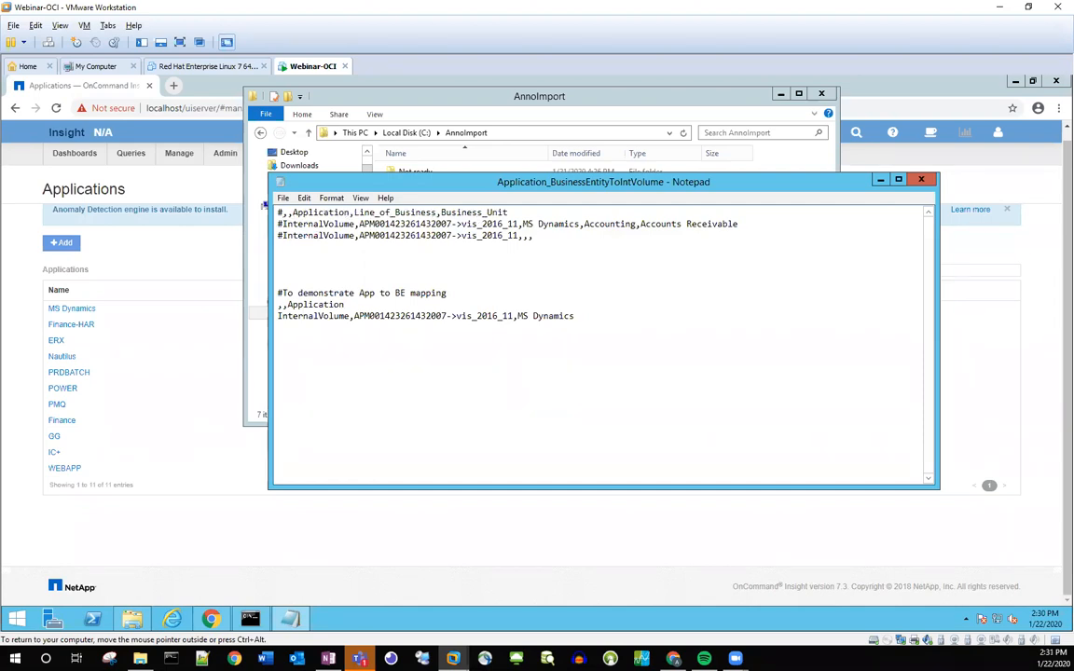
pyautogui.press('Down')
pyautogui.press('Down')
pyautogui.press('Down')
pyautogui.hotkey('shift', 'Down')
pyautogui.hotkey('shift', 'Down')
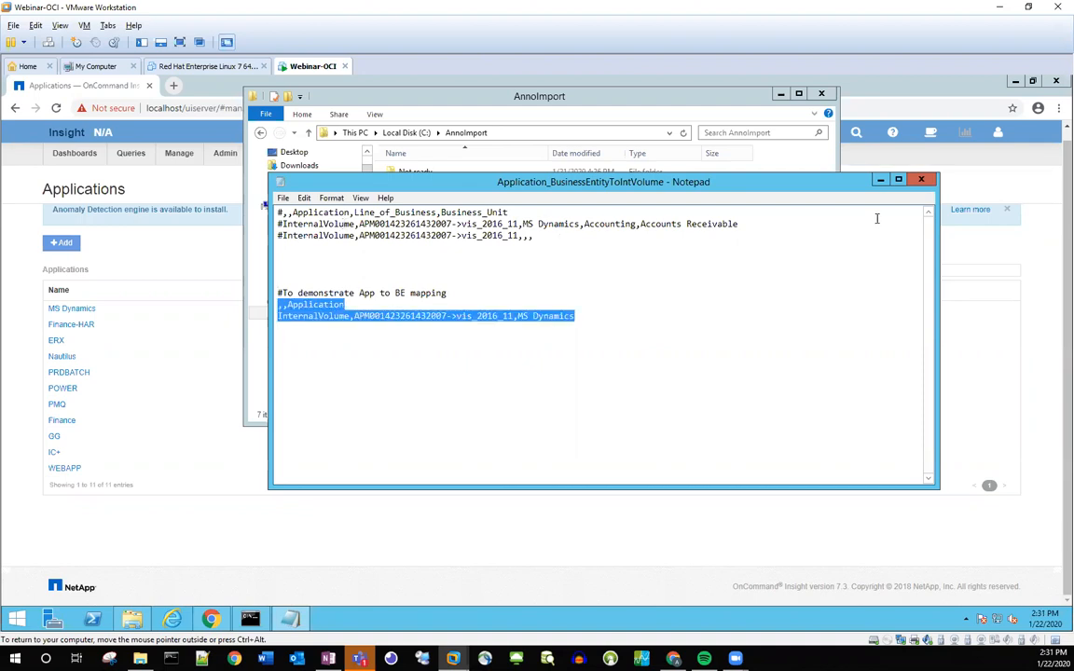
pyautogui.click(929, 181)
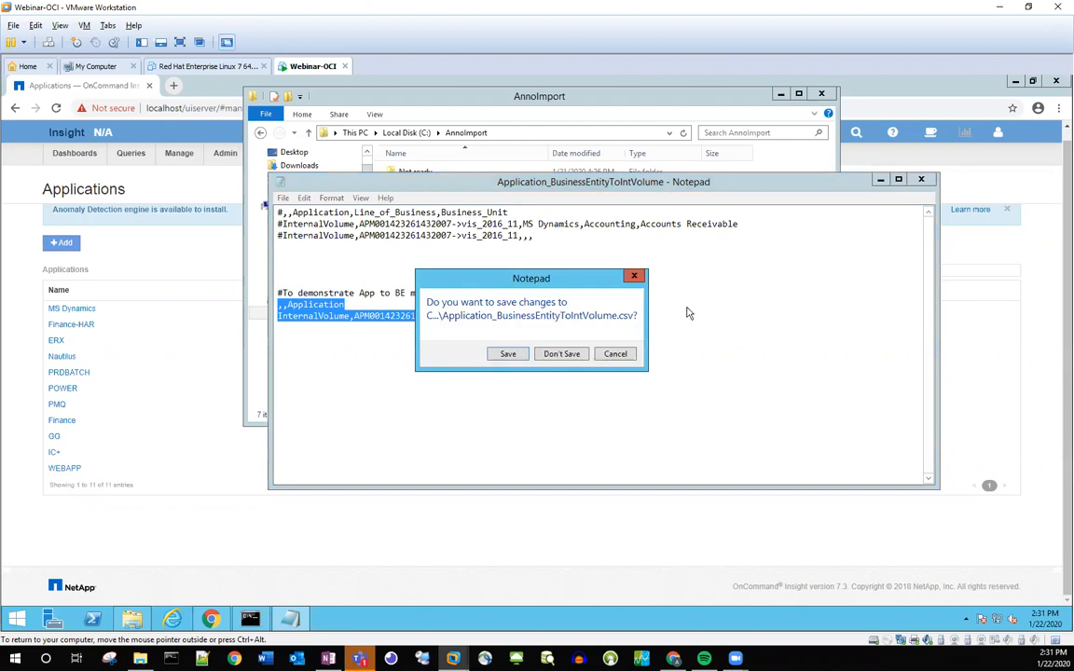
pyautogui.click(504, 355)
# Go back to the Internal Volume query results and reopen the details of vis_2016_11 to view its User Data
pyautogui.click(305, 521)
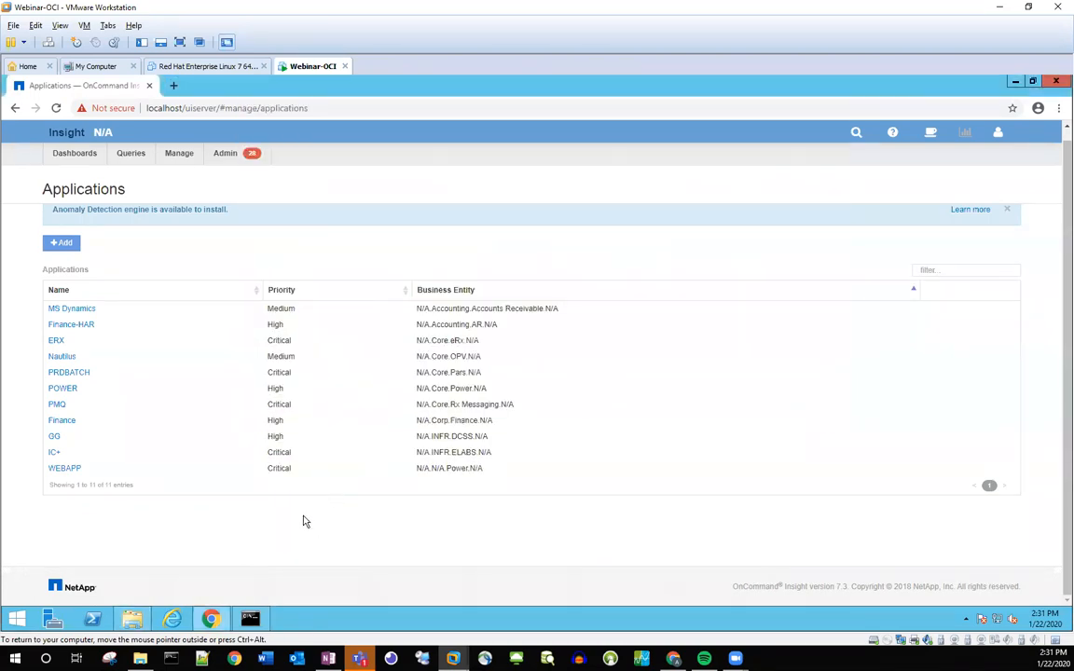
pyautogui.click(123, 155)
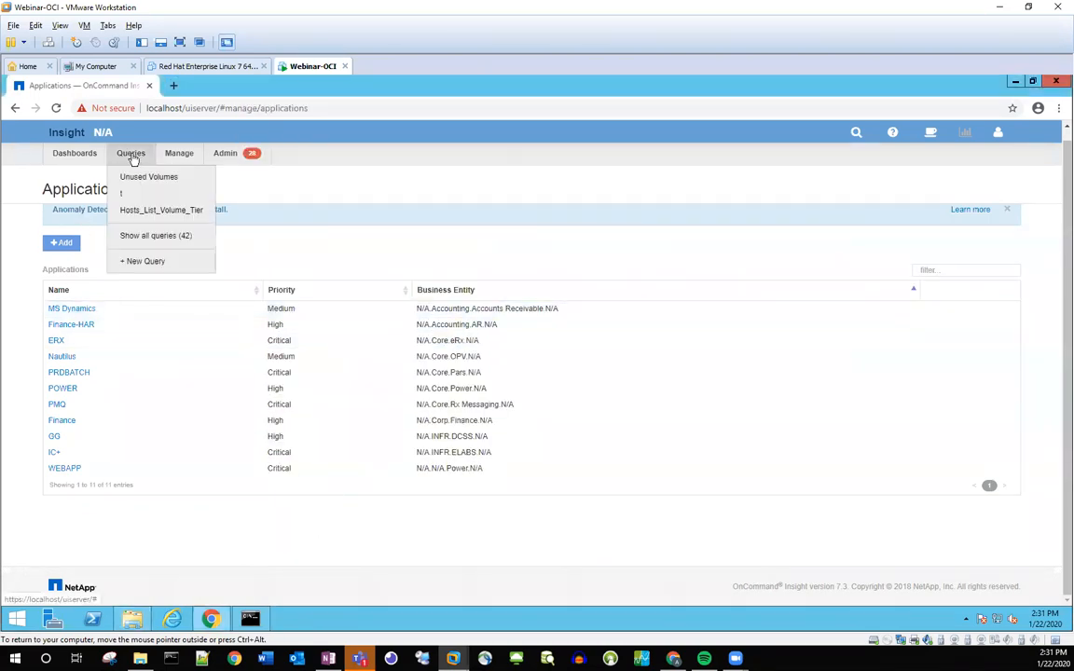
pyautogui.click(15, 108)
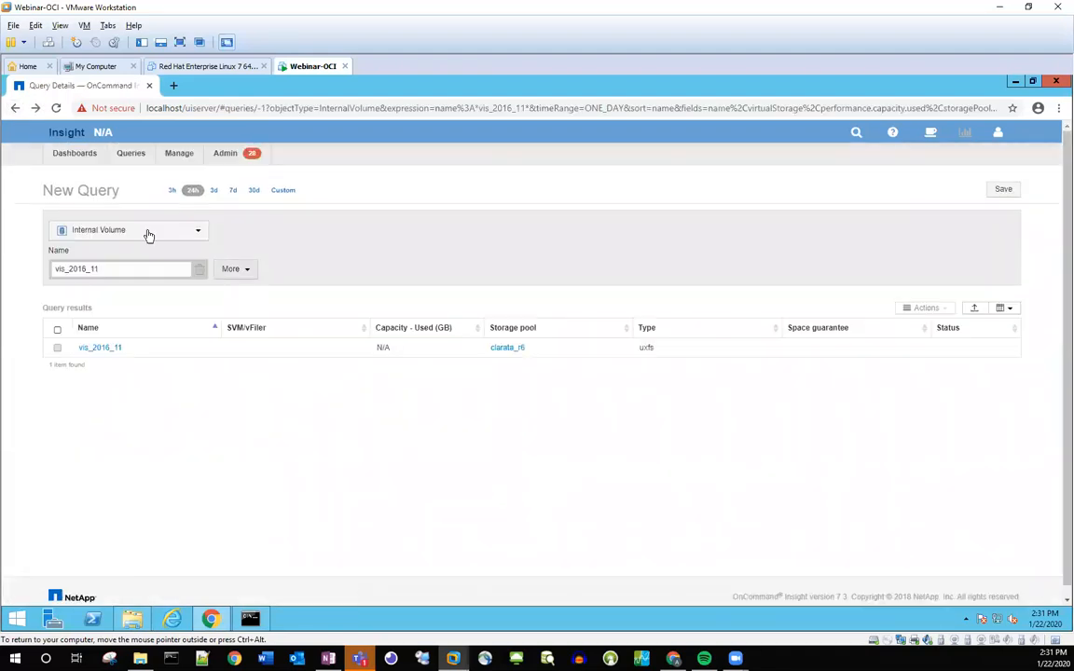
pyautogui.click(102, 348)
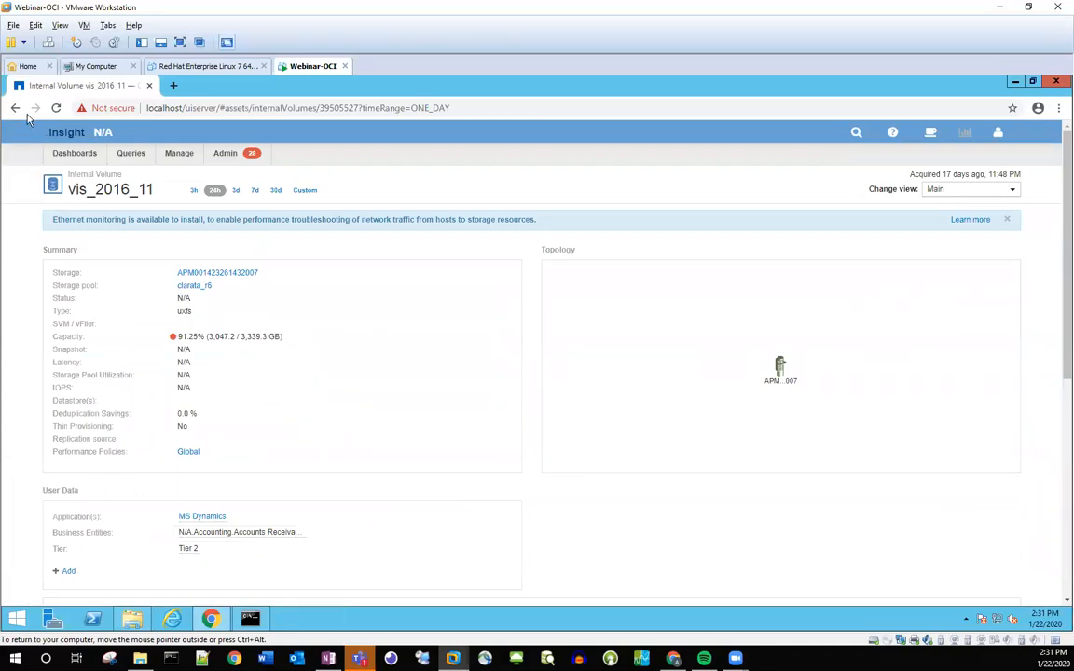
# Create a new Internal Volume query filtered by the name vis_2016_11 and select that volume in the results
pyautogui.moveTo(131, 157)
pyautogui.click(145, 261)
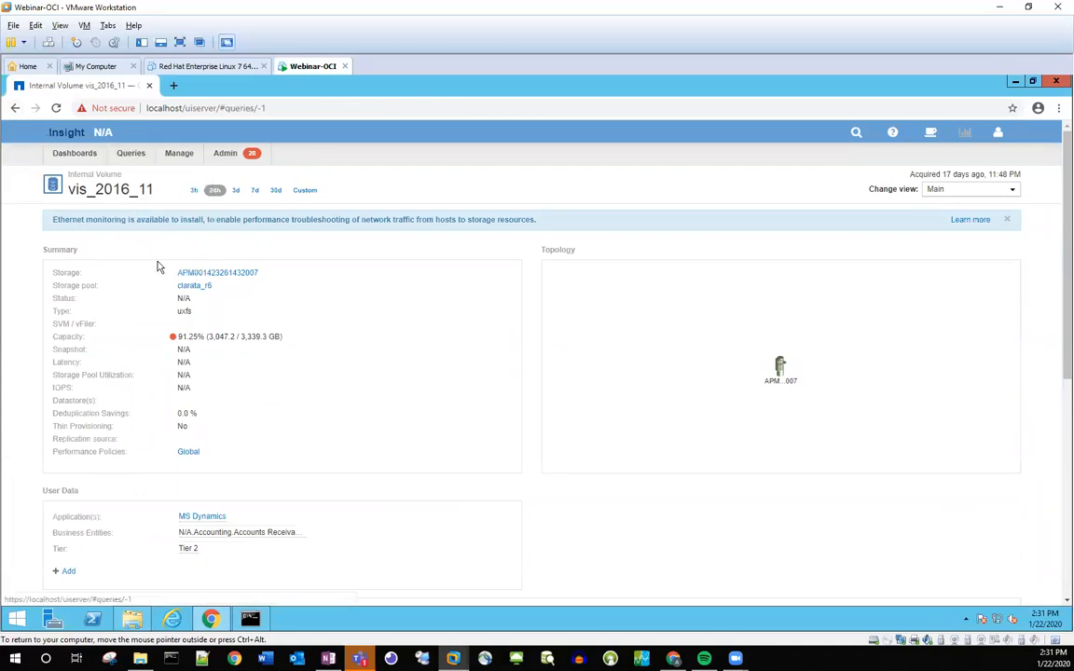
pyautogui.click(119, 233)
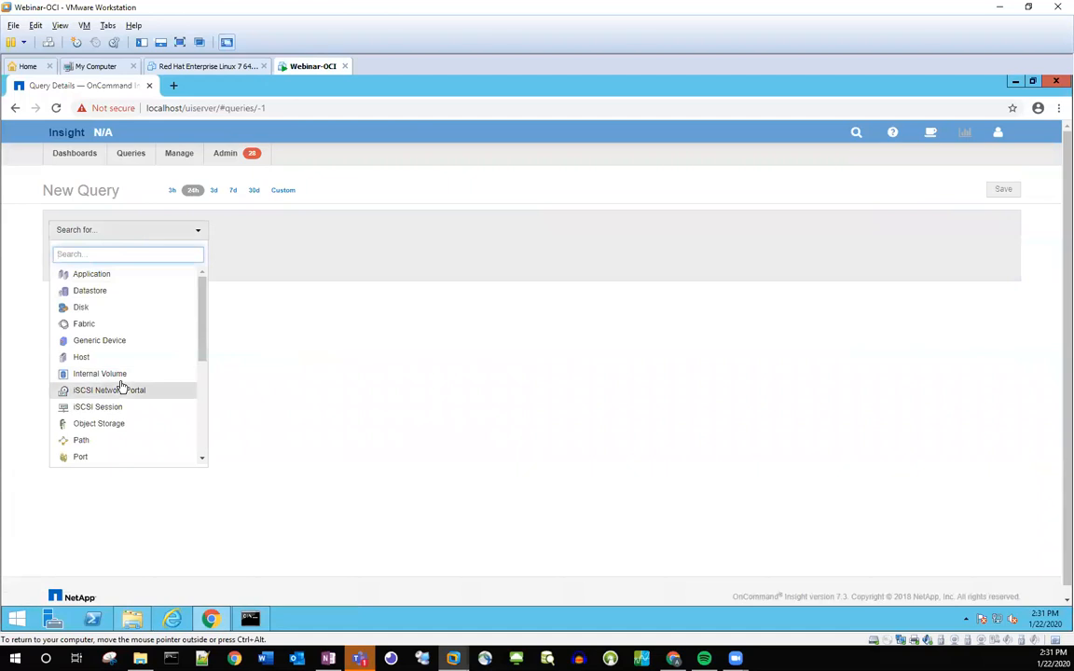
pyautogui.click(118, 372)
pyautogui.click(125, 270)
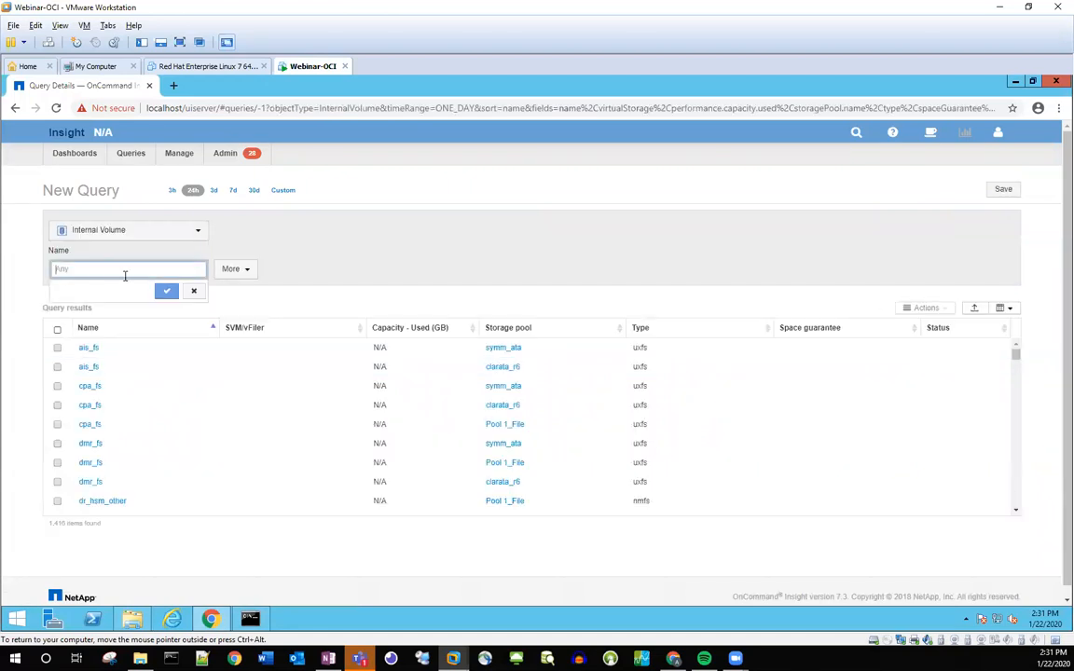
pyautogui.write('vis_2016_11')
pyautogui.click(166, 291)
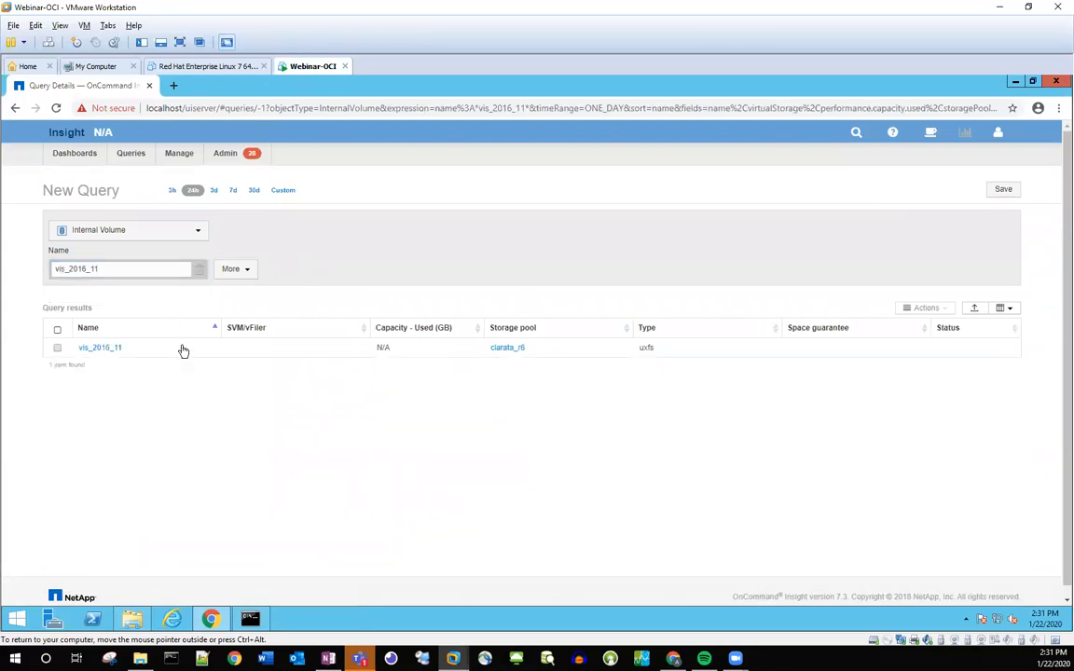
pyautogui.click(58, 349)
pyautogui.click(946, 310)
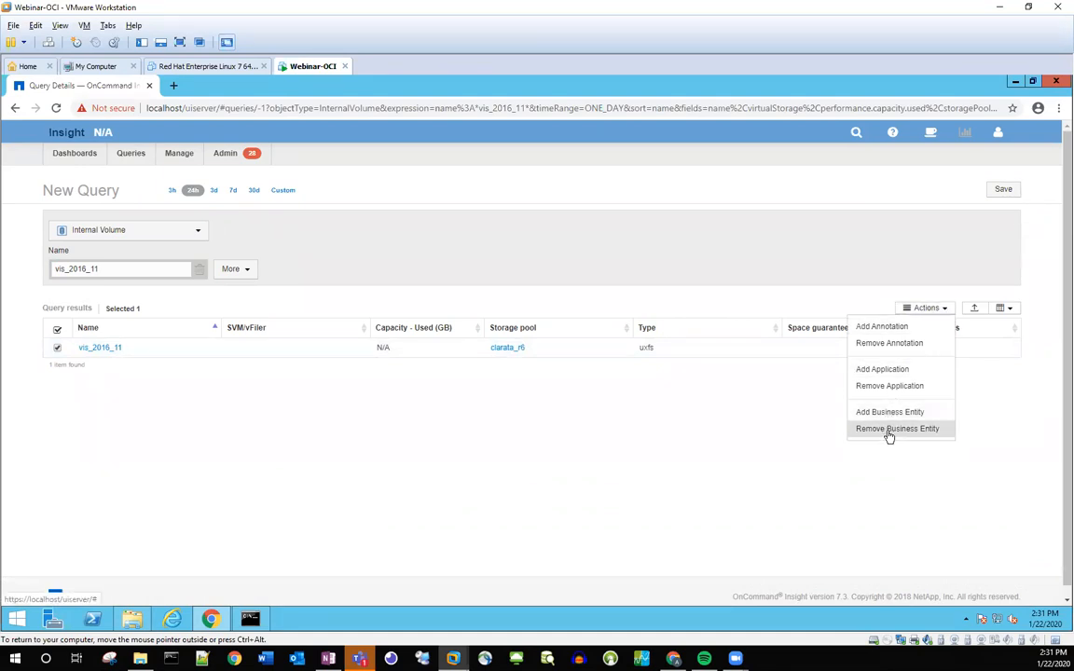
pyautogui.click(888, 344)
pyautogui.click(653, 317)
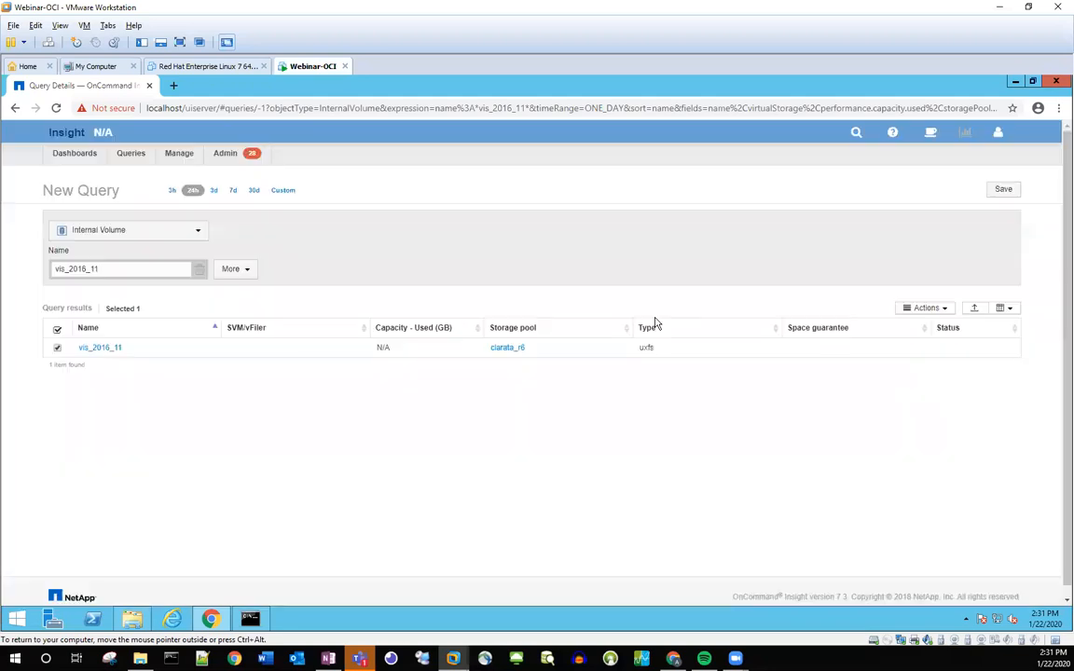
# Remove the MS Dynamics application from the selected internal volume vis_2016_11
pyautogui.click(923, 308)
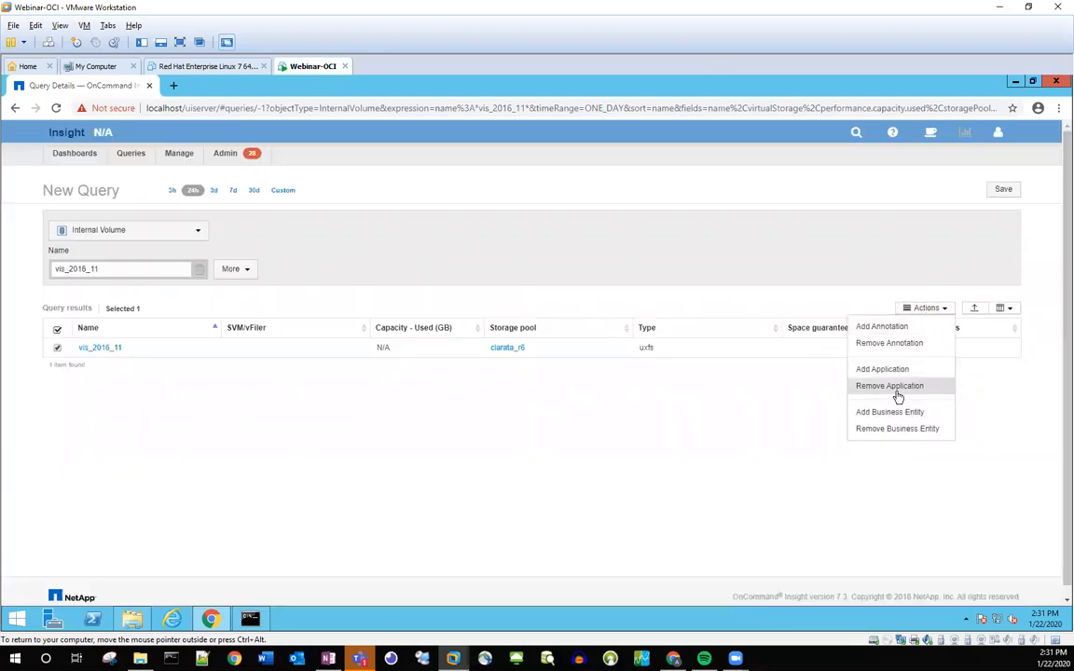
pyautogui.click(890, 388)
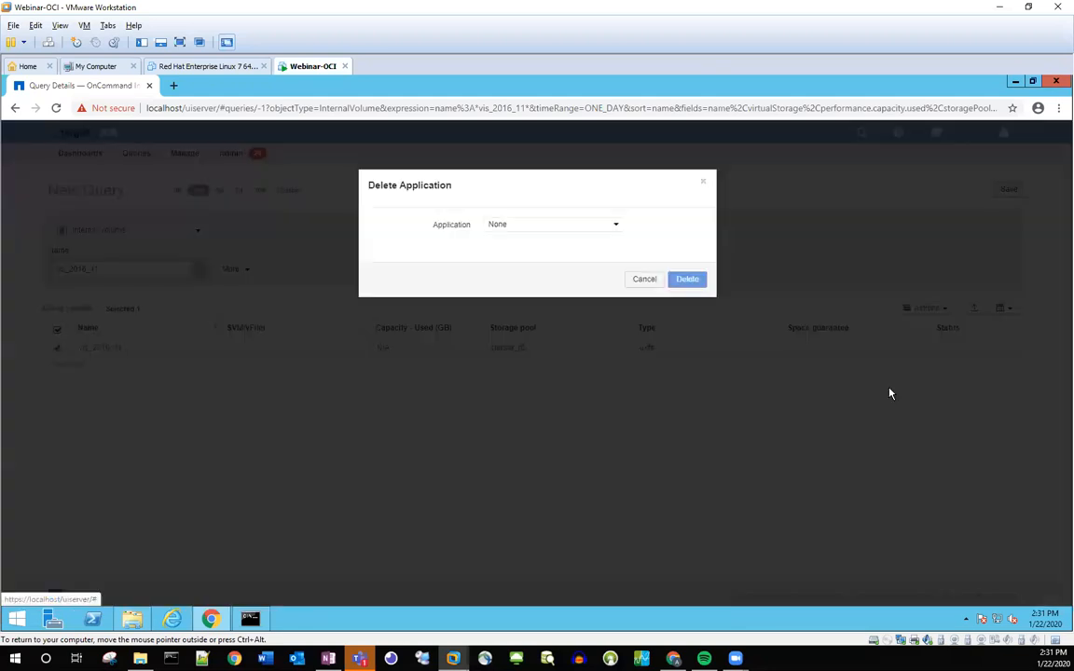
pyautogui.click(574, 229)
pyautogui.click(495, 267)
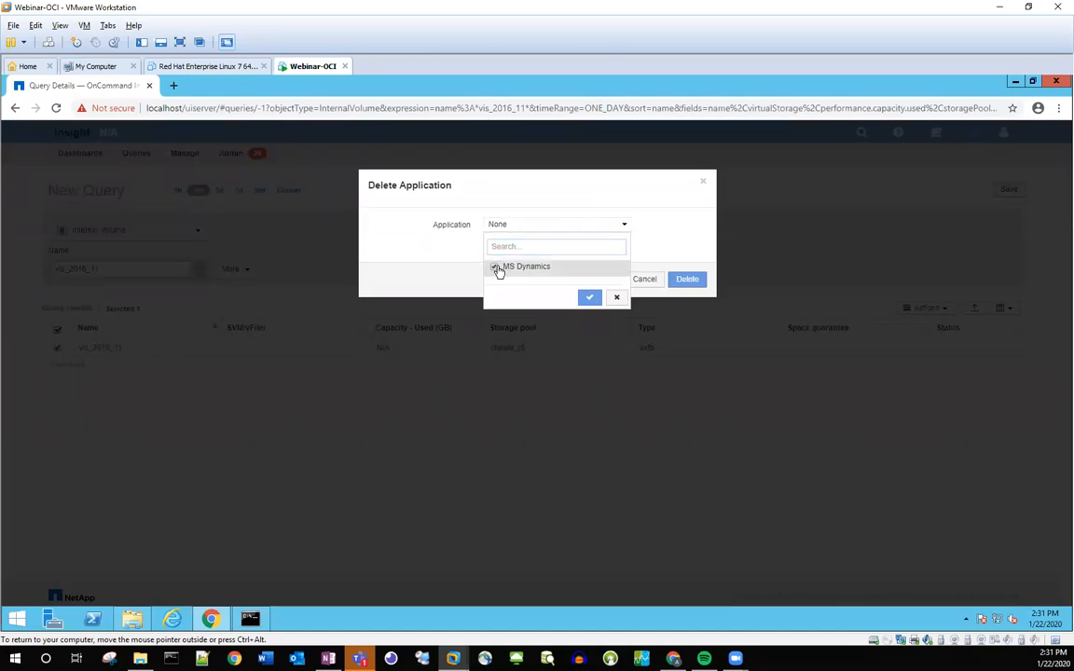
pyautogui.click(591, 298)
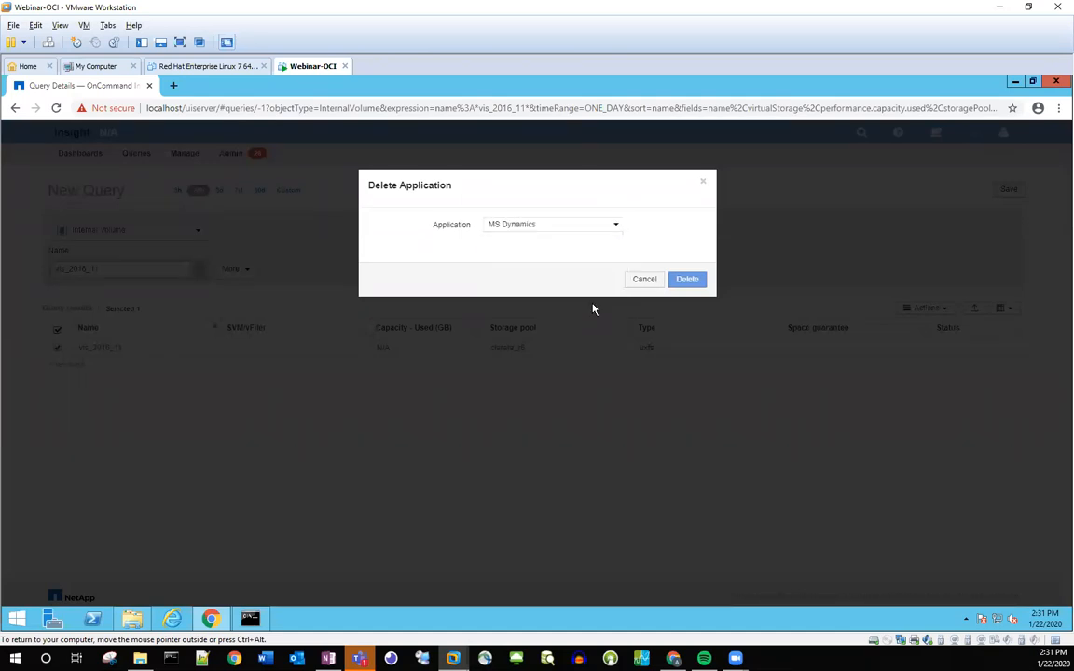
pyautogui.click(687, 280)
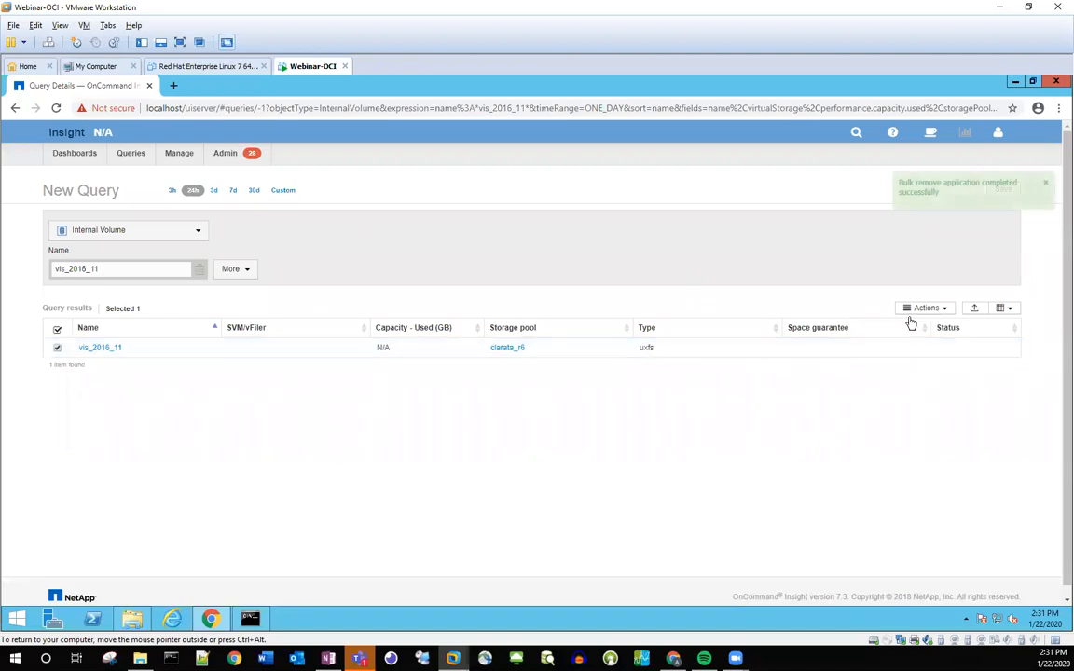
# Check which business entities can be removed from vis_2016_11, and leave the dialog without deleting anything
pyautogui.click(937, 308)
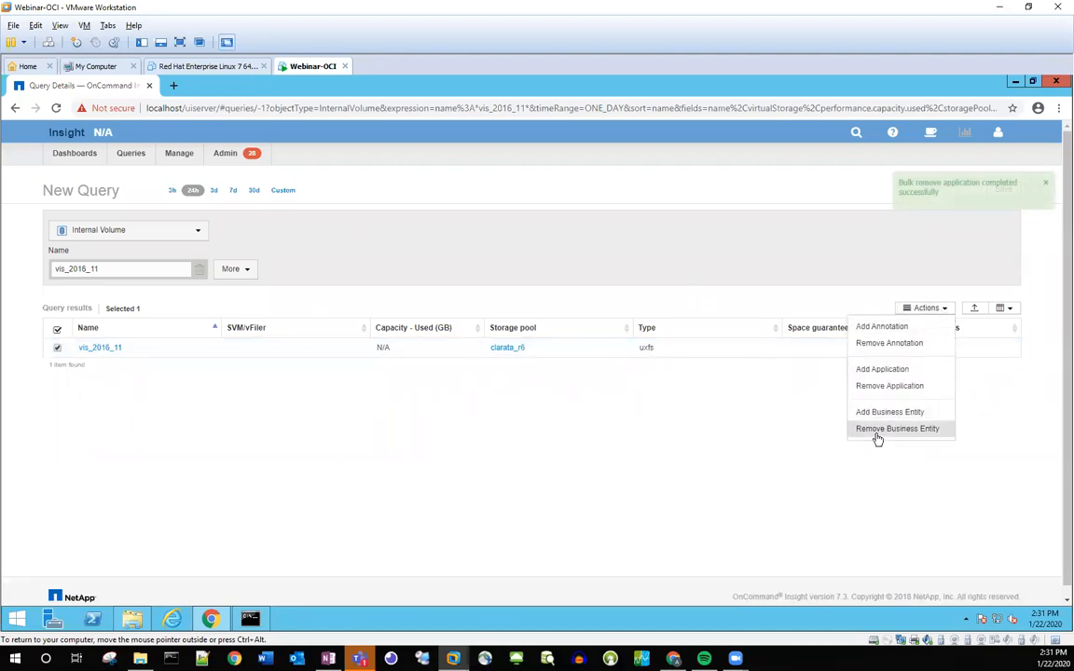
pyautogui.click(877, 434)
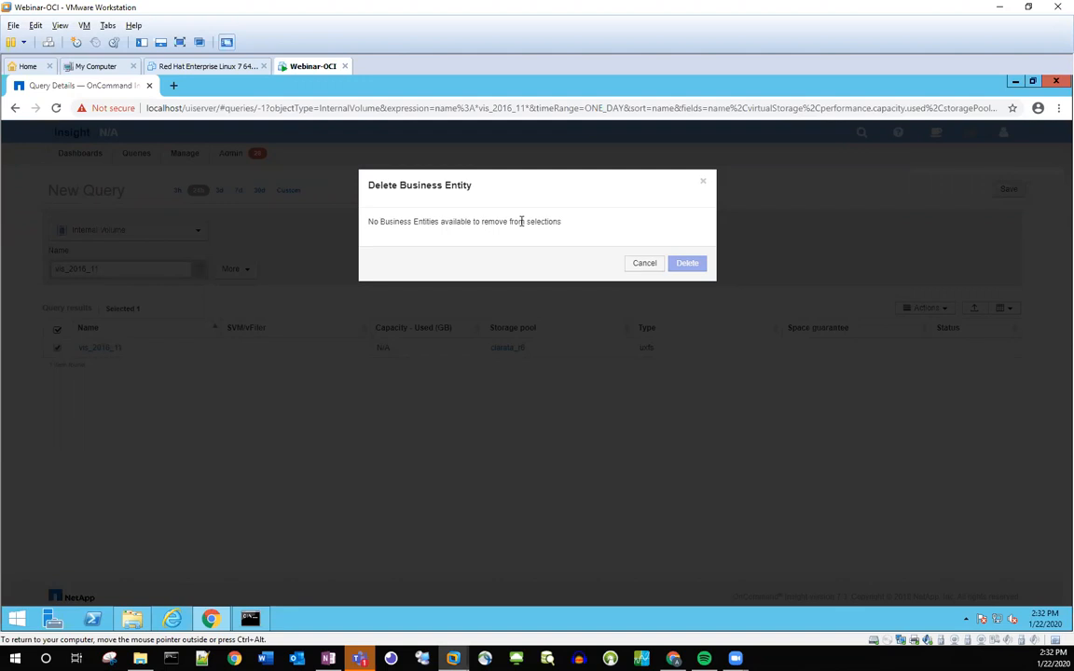
pyautogui.click(642, 265)
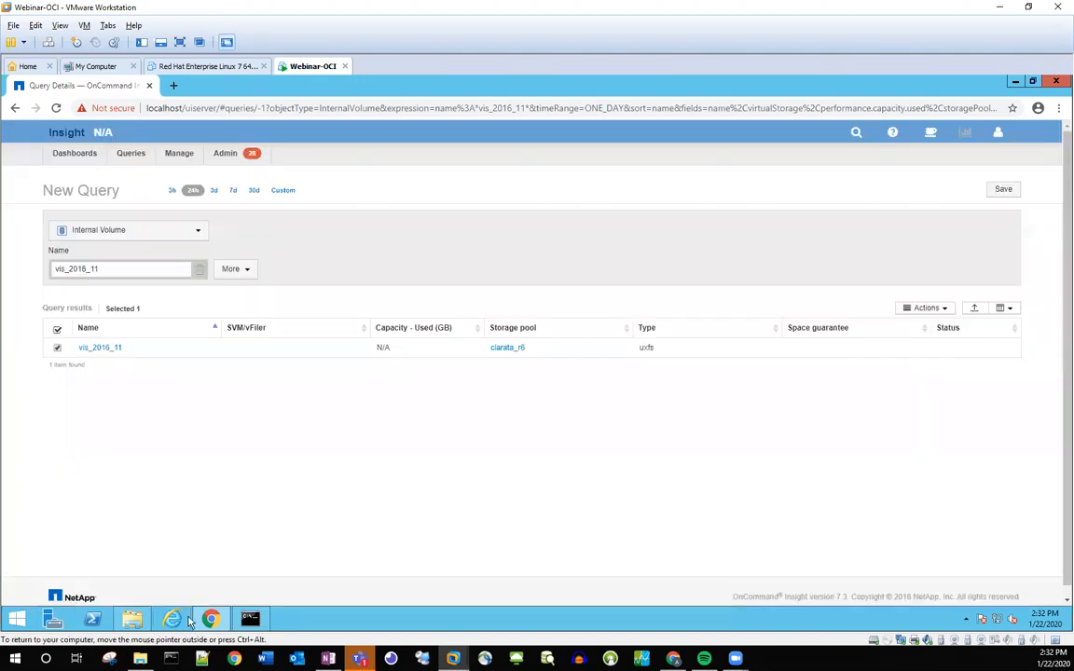
# Rerun the import of Application_BusinessEntityToIntVolume.csv in Command Prompt and open the details of vis_2016_11 in Insight to check its User Data
pyautogui.click(249, 620)
pyautogui.press('Up')
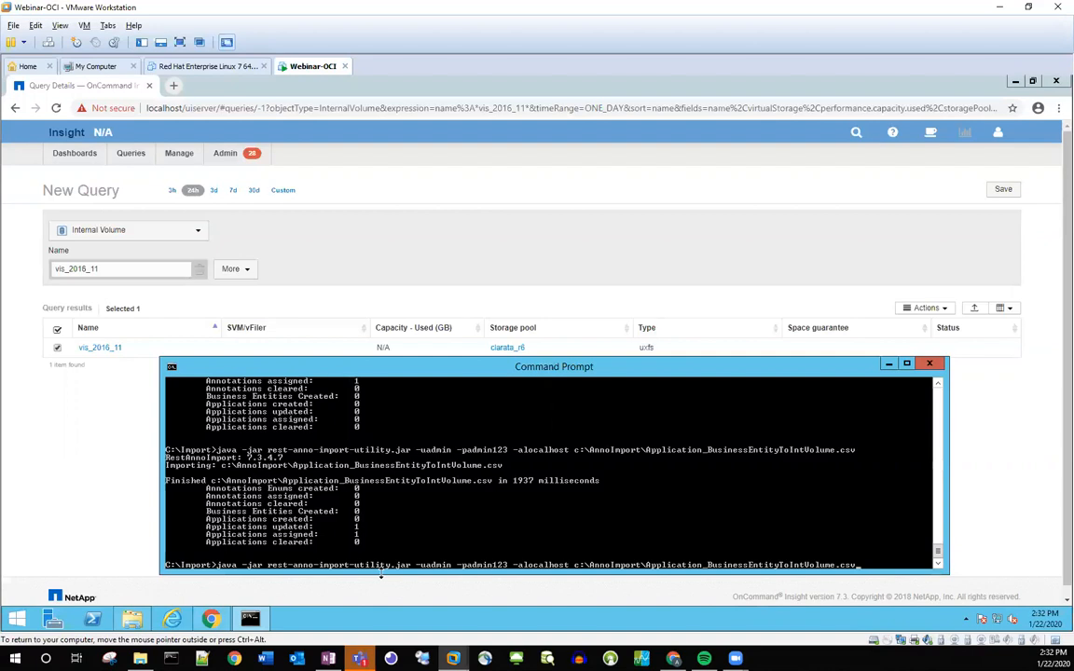
pyautogui.press('Return')
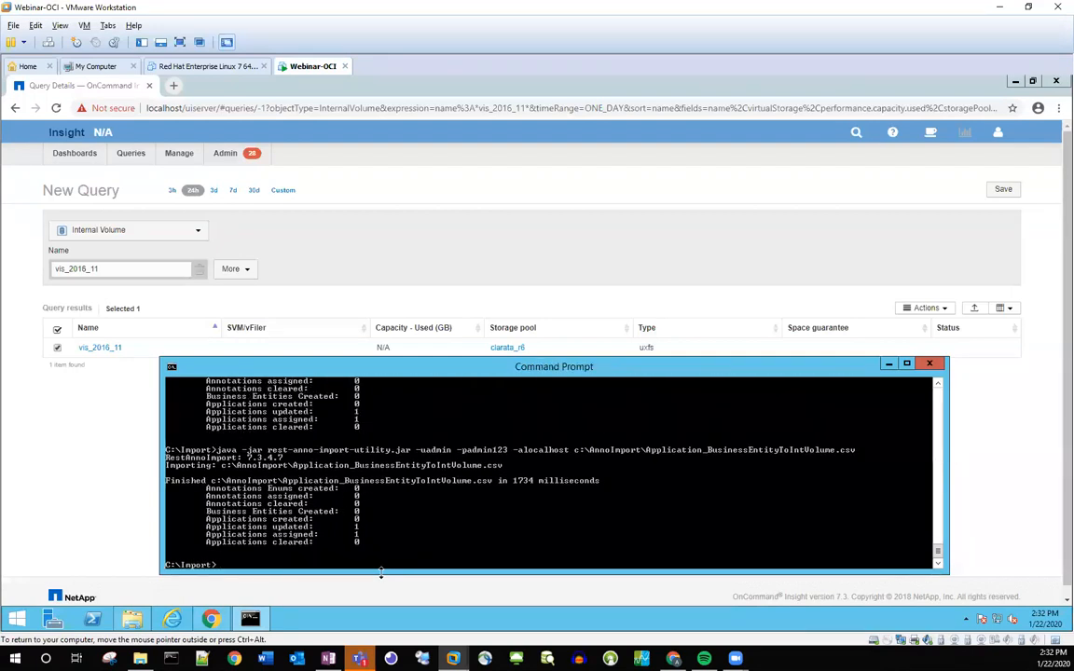
pyautogui.click(103, 415)
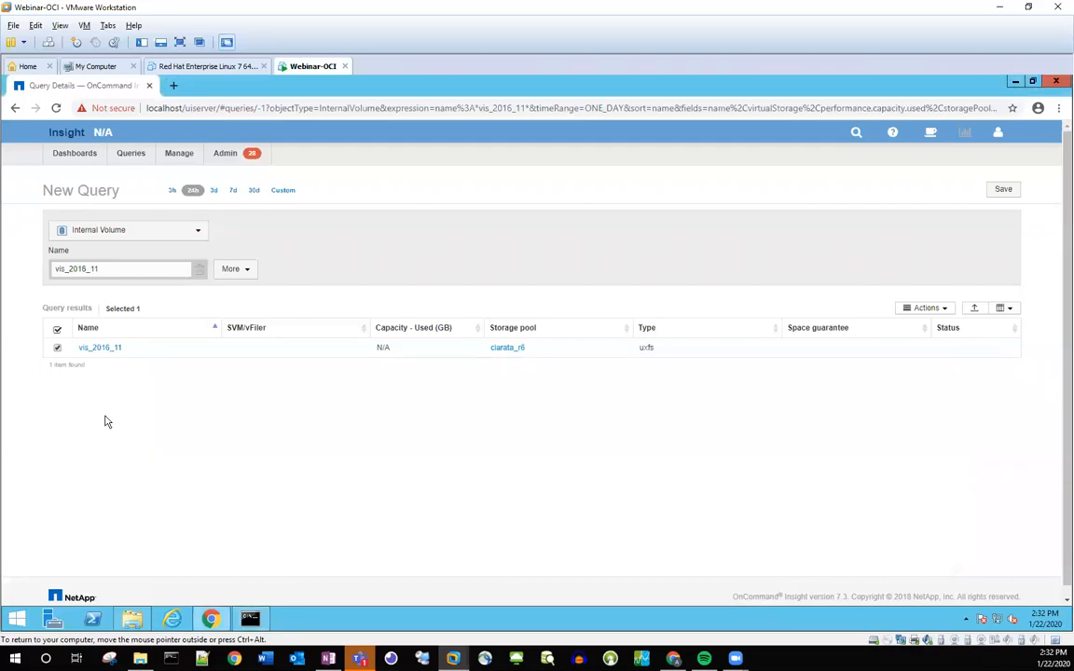
pyautogui.click(97, 348)
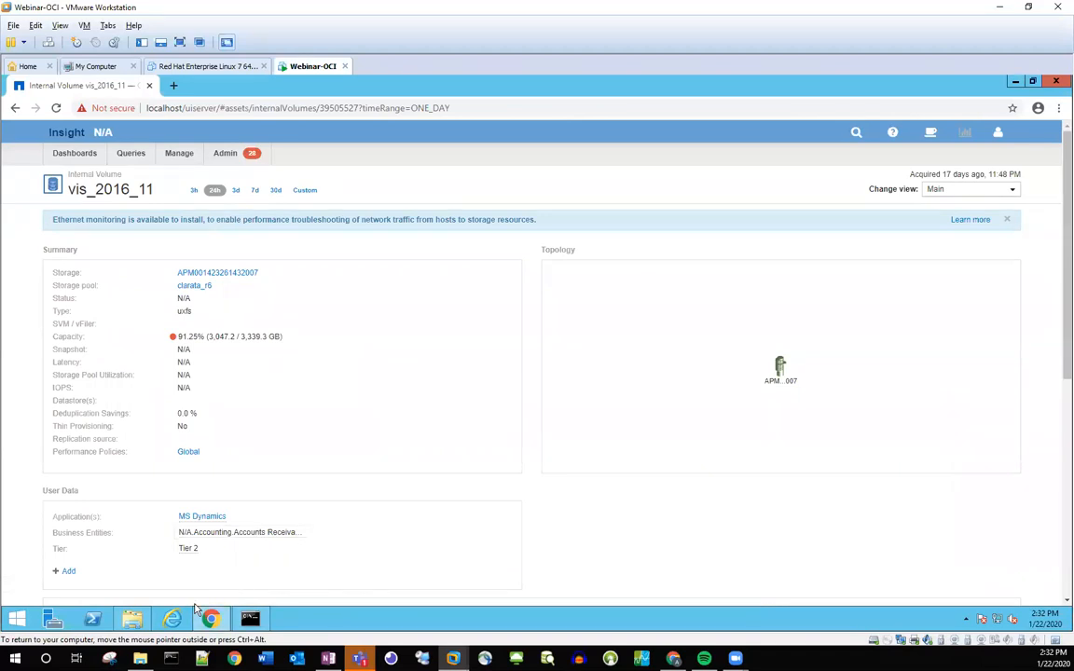
# Reopen Application_BusinessEntityToIntVolume.csv from the AnnoImport folder and compare the application-only mapping with the commented-out Accounting and Accounts Receivable values
pyautogui.click(133, 621)
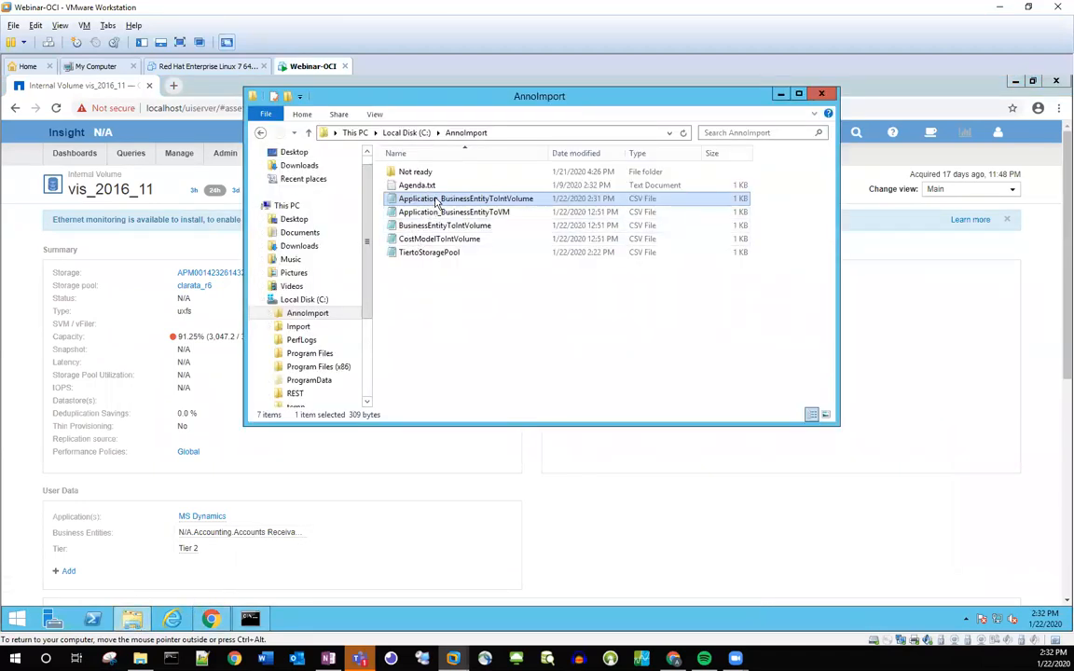
pyautogui.doubleClick(426, 205)
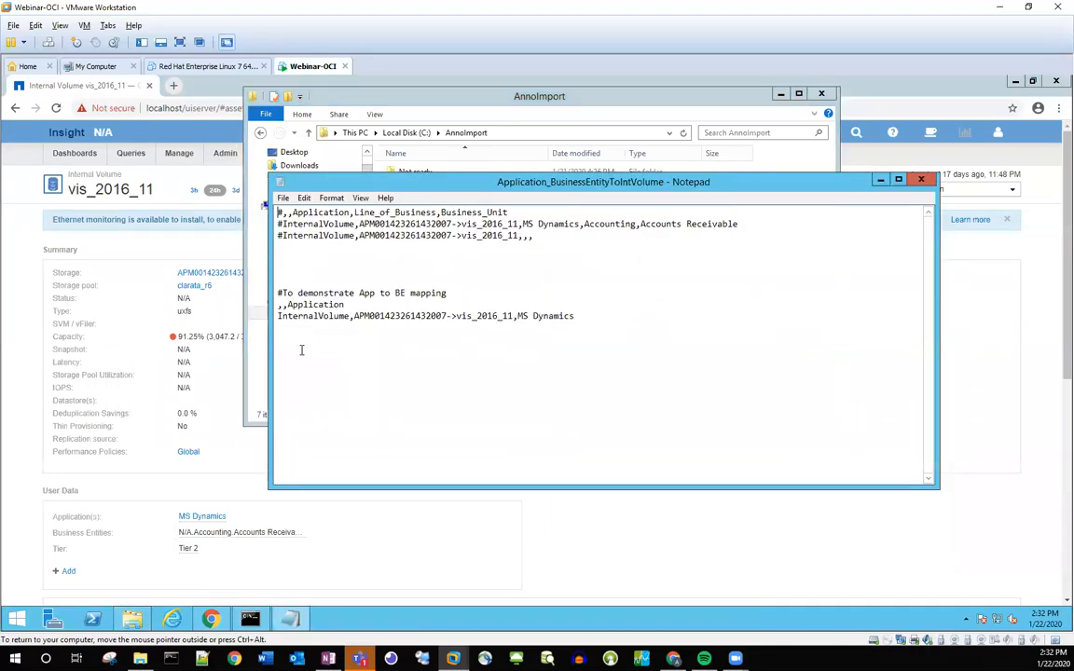
pyautogui.moveTo(283, 304); pyautogui.dragTo(362, 301)
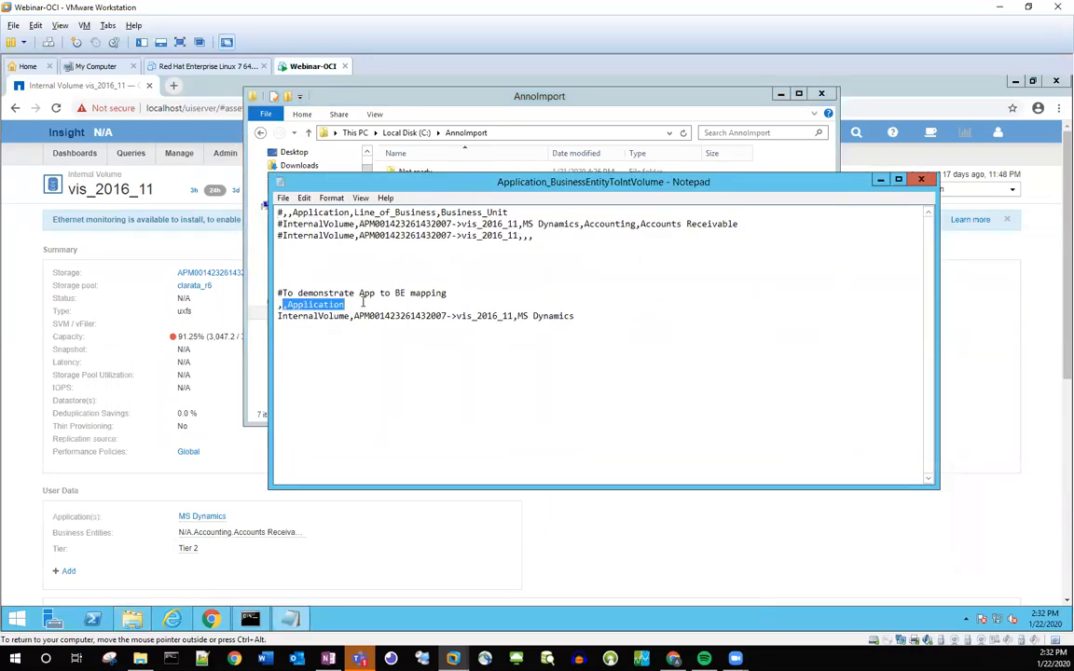
pyautogui.moveTo(514, 316); pyautogui.dragTo(579, 317)
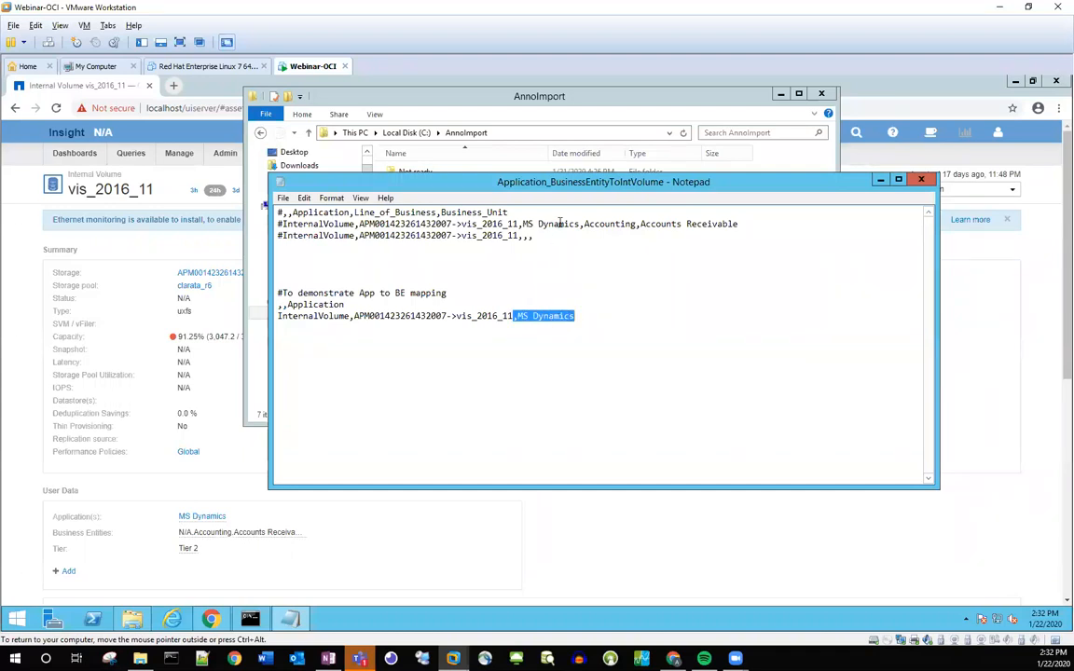
pyautogui.moveTo(584, 224); pyautogui.dragTo(740, 229)
# Switch back to Insight and examine the business entity linked to MS Dynamics in the list of managed applications
pyautogui.click(511, 505)
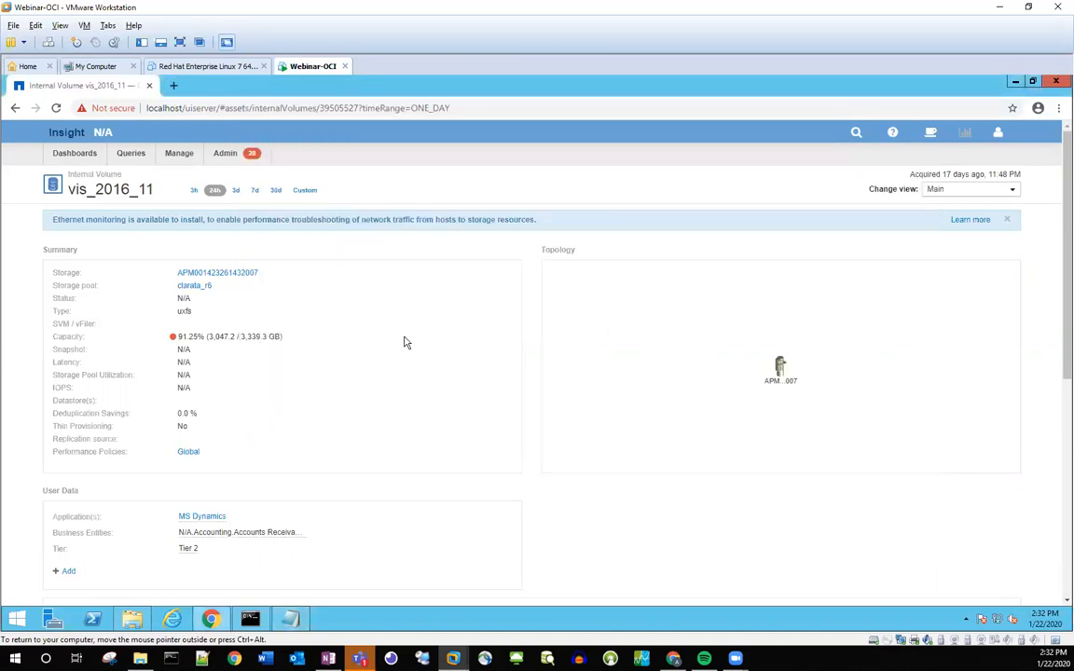
pyautogui.click(187, 156)
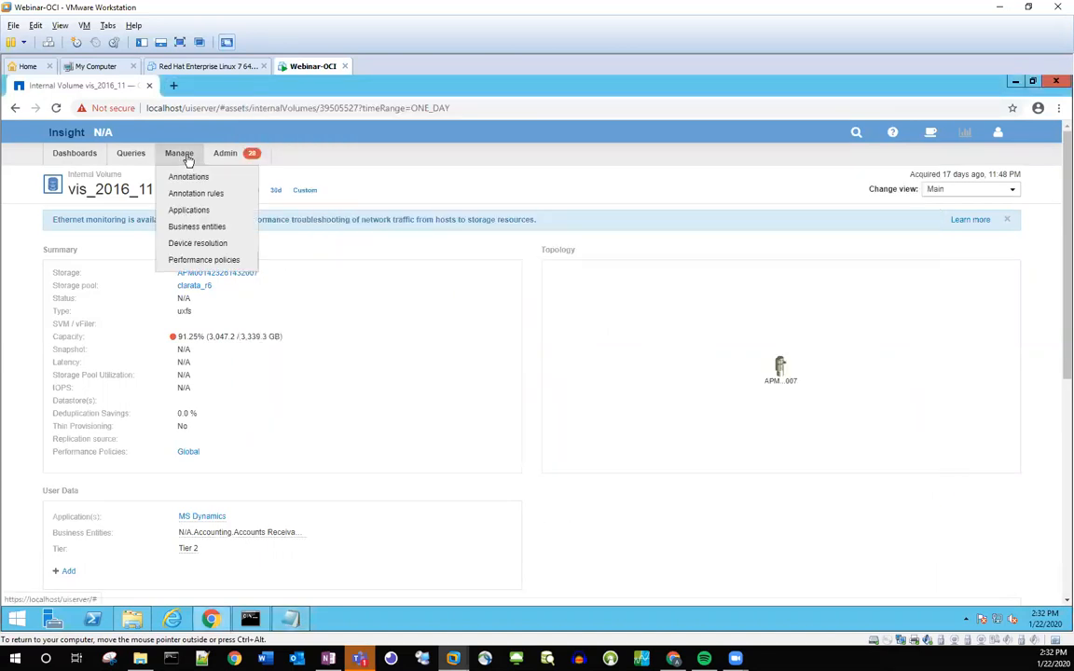
pyautogui.click(189, 211)
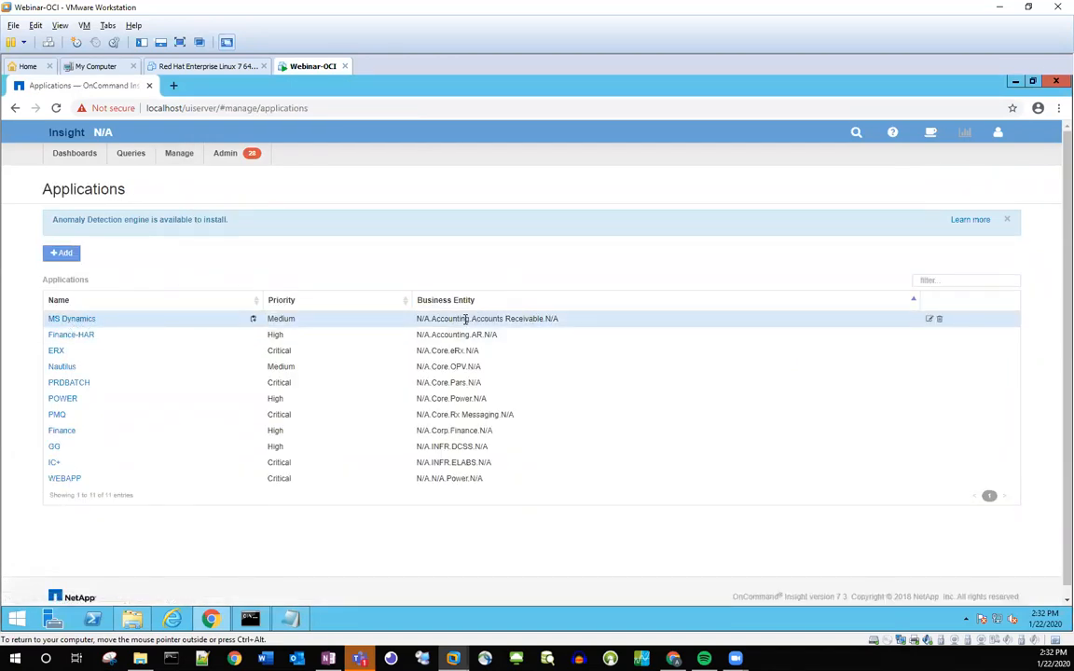
pyautogui.moveTo(439, 319); pyautogui.dragTo(557, 319)
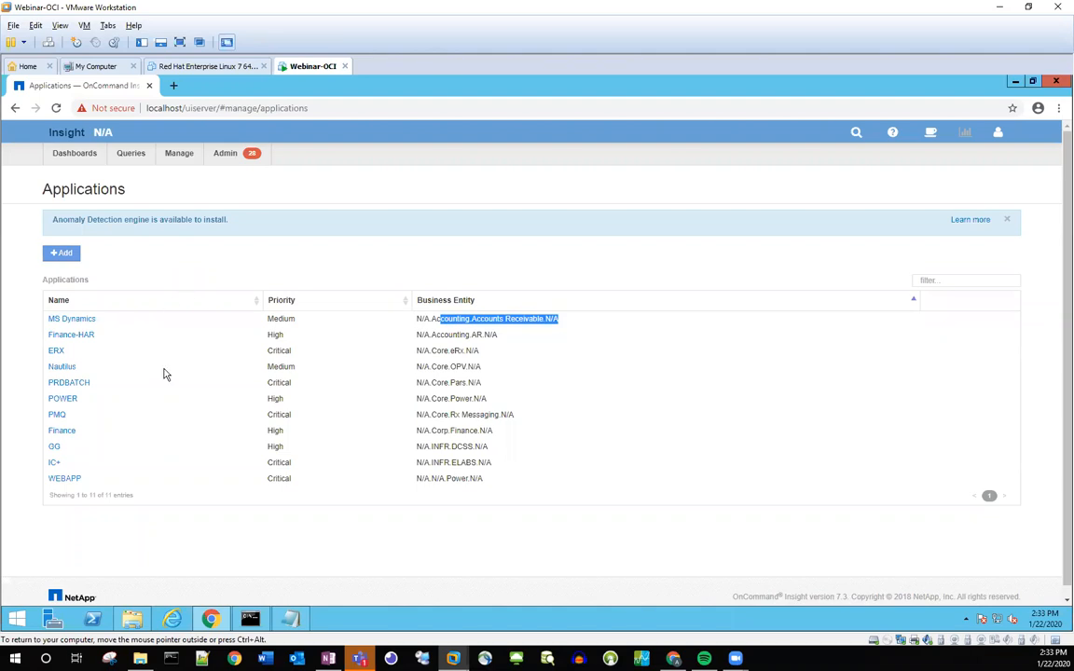
# Return to the Application_BusinessEntityToIntVolume.csv file in Notepad and clear the text selection
pyautogui.click(299, 622)
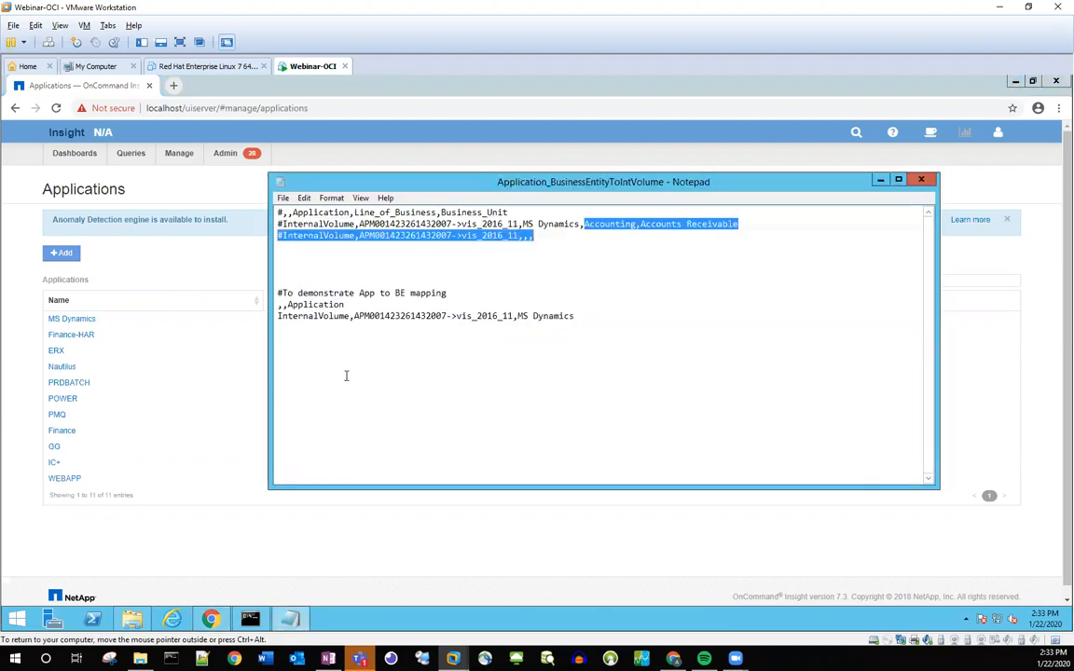
pyautogui.click(342, 254)
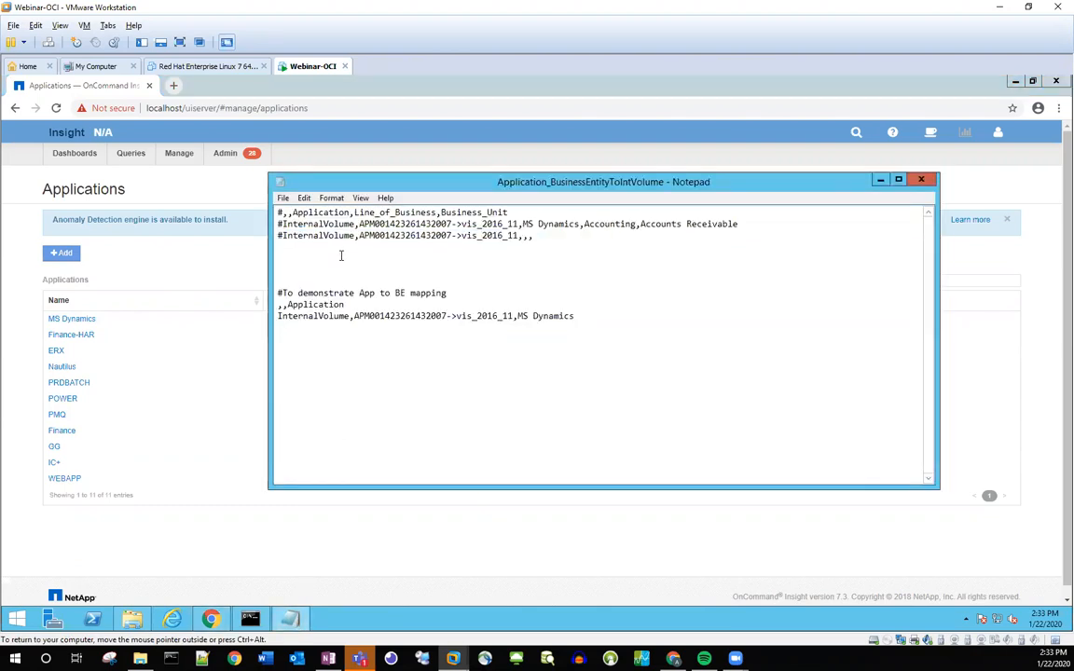